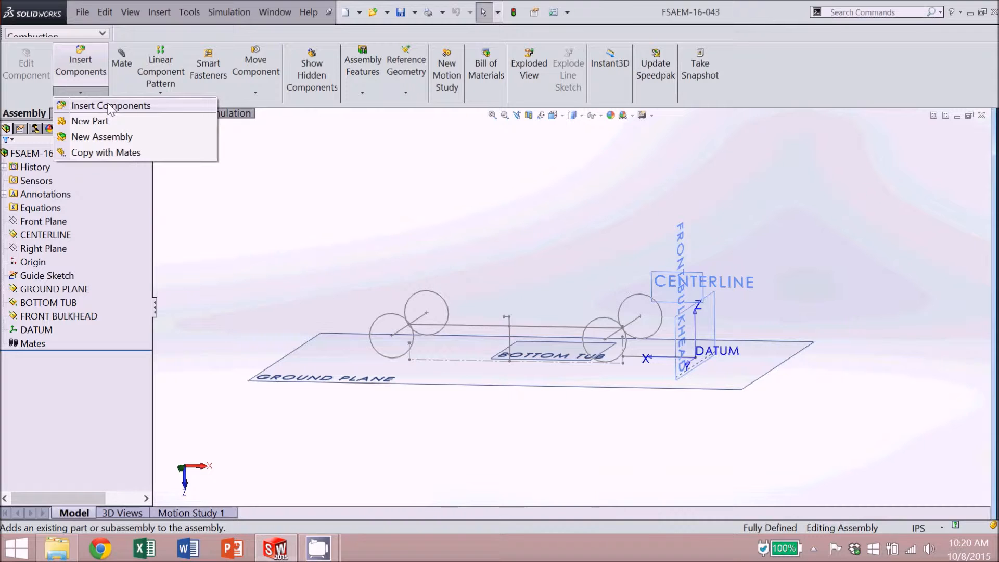
- Create a new part document and start a 3D sketch in it
{"action": "left_click", "coordinate": [82, 11]}
{"action": "left_click", "coordinate": [94, 47]}
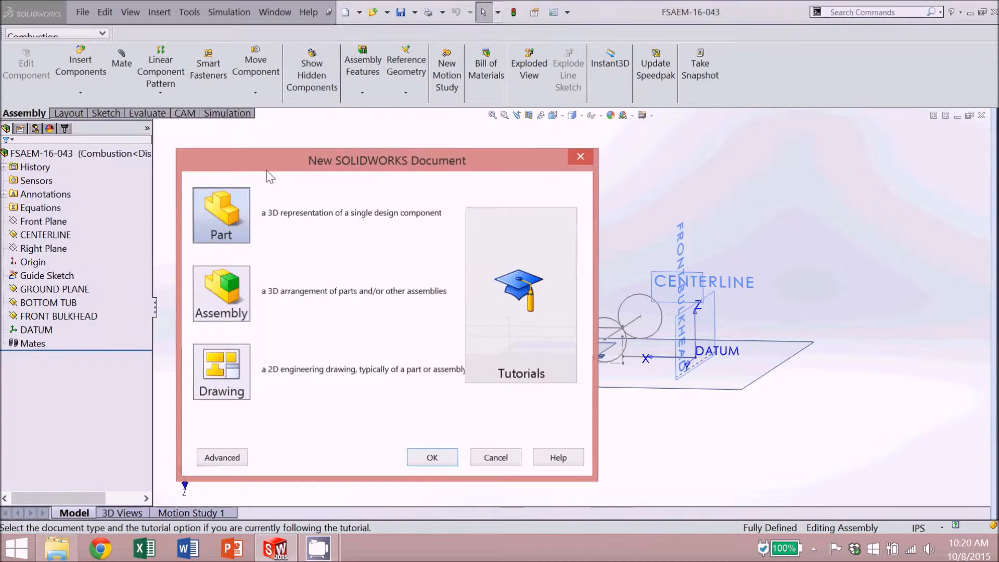
{"action": "left_click", "coordinate": [452, 458]}
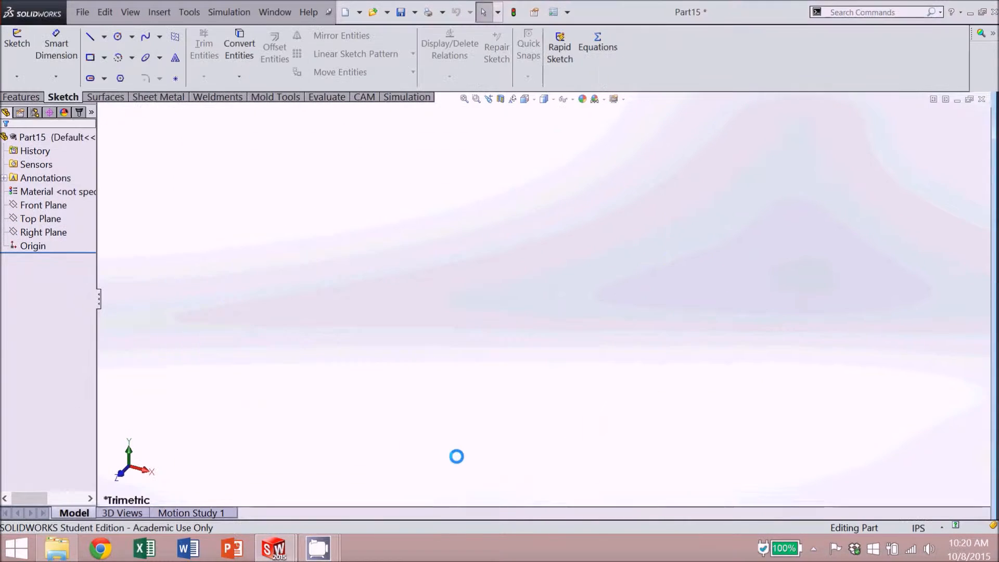
{"action": "left_click", "coordinate": [58, 207]}
{"action": "left_click", "coordinate": [37, 97]}
{"action": "left_click", "coordinate": [69, 97]}
{"action": "left_click", "coordinate": [16, 76]}
{"action": "left_click", "coordinate": [32, 105]}
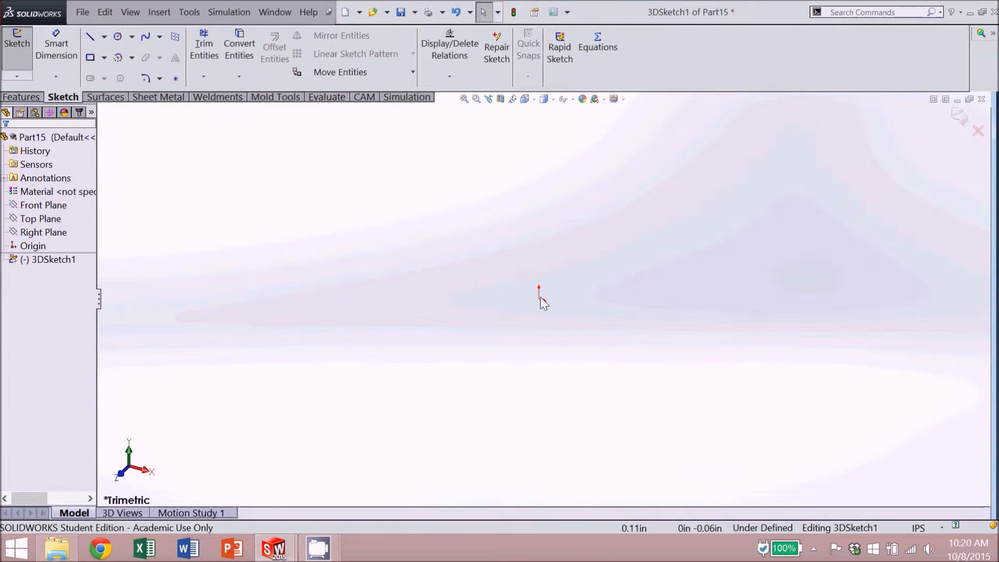
- Sketch a line about 2.46 in long up the Y axis from the origin and a circle of about 0.99 in radius centred on its upper end
{"action": "left_click", "coordinate": [90, 37]}
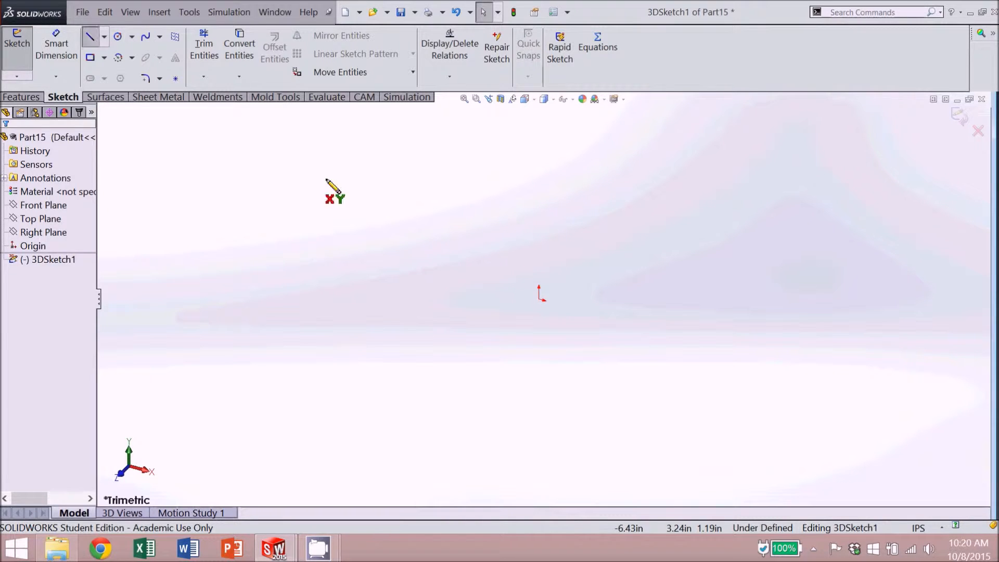
{"action": "left_click", "coordinate": [538, 298]}
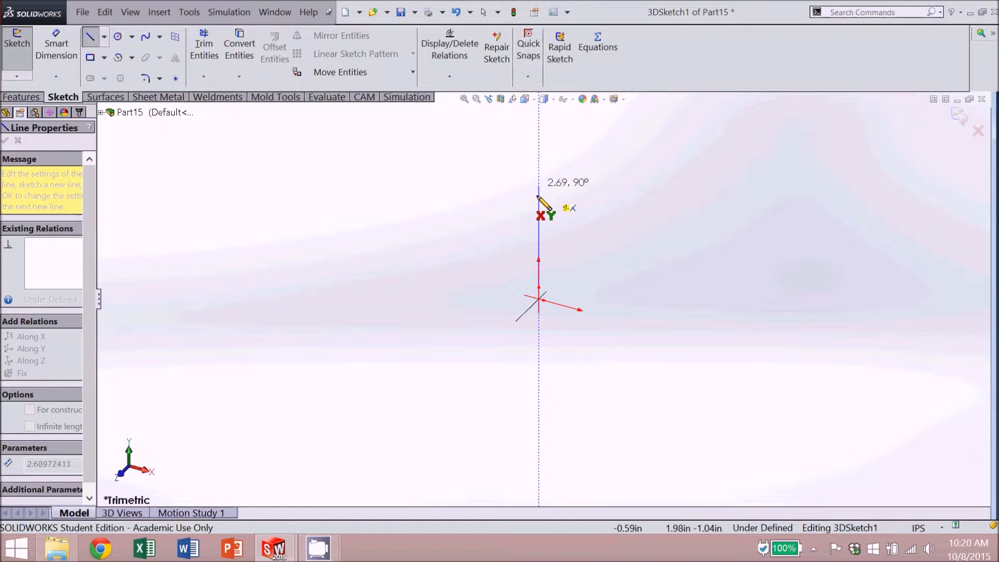
{"action": "left_click", "coordinate": [539, 196]}
{"action": "key", "text": "Escape"}
{"action": "left_click", "coordinate": [118, 37]}
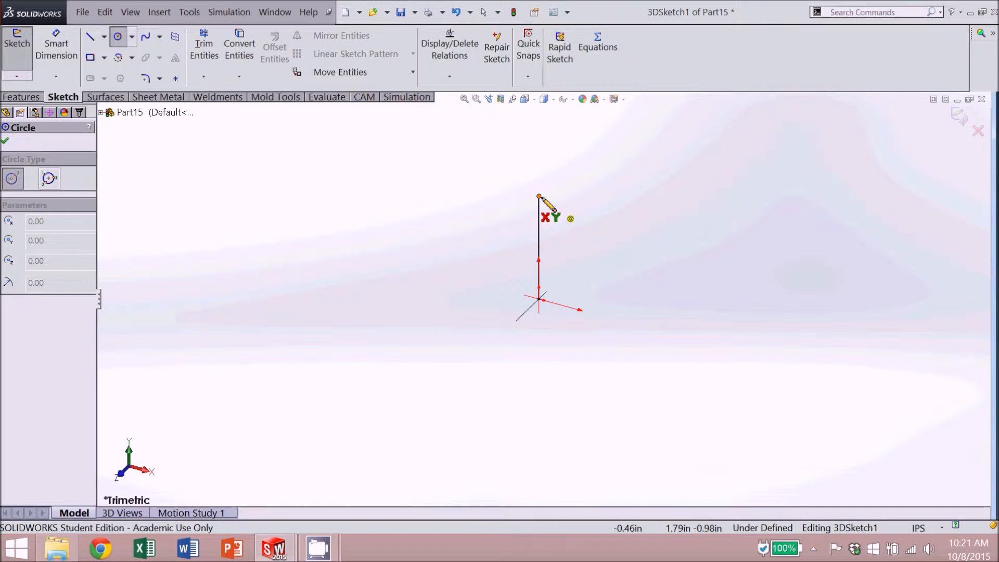
{"action": "left_click", "coordinate": [539, 197]}
{"action": "left_click", "coordinate": [496, 185]}
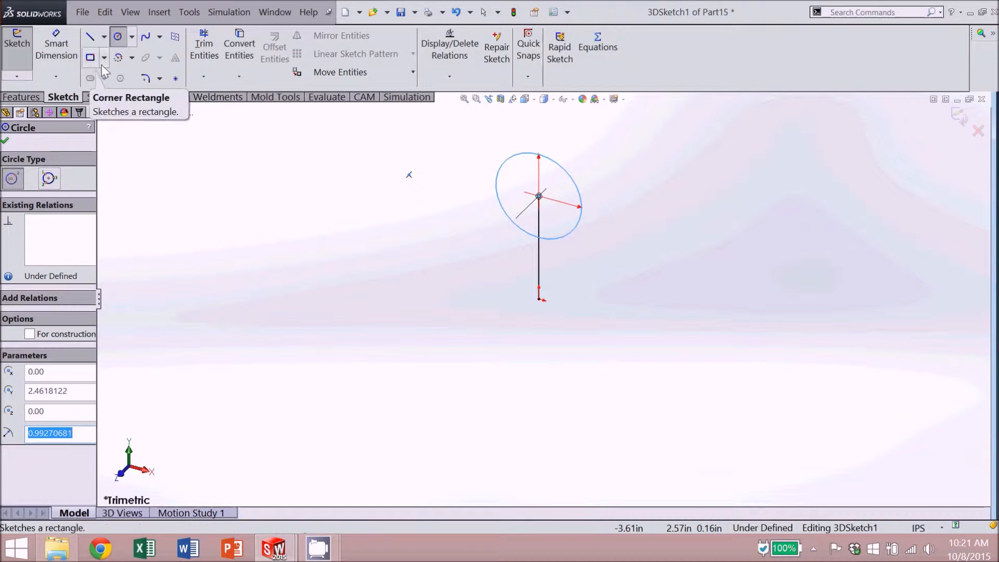
- Exit the 3D sketch and save the part as FSAEM-16-043-EN-A00001-AA in the Top Down Assembly folder
{"action": "left_click", "coordinate": [82, 13]}
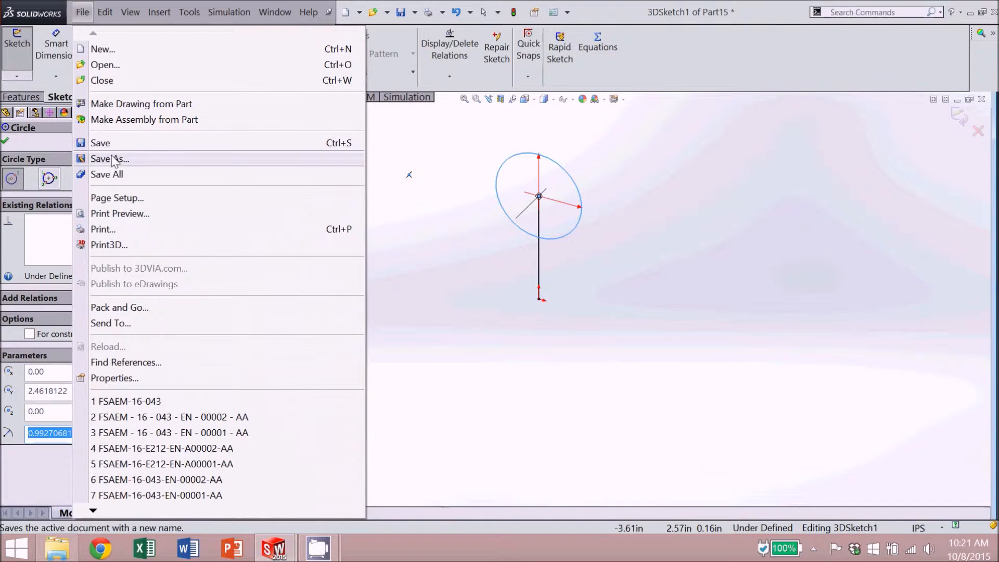
{"action": "left_click", "coordinate": [130, 158]}
{"action": "key", "text": "Escape"}
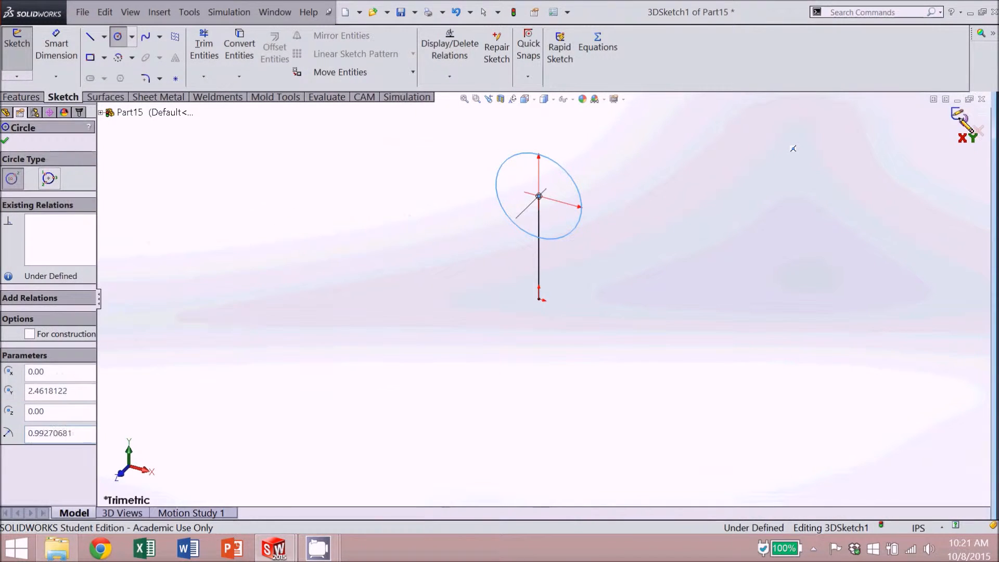
{"action": "left_click", "coordinate": [960, 115]}
{"action": "left_click", "coordinate": [82, 13]}
{"action": "left_click", "coordinate": [137, 157]}
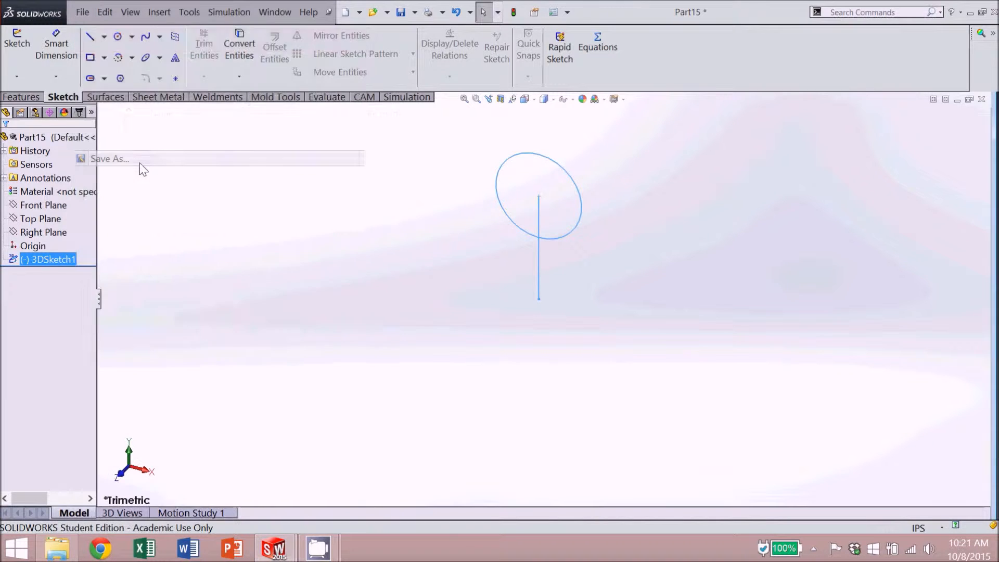
{"action": "key", "text": "BackSpace"}
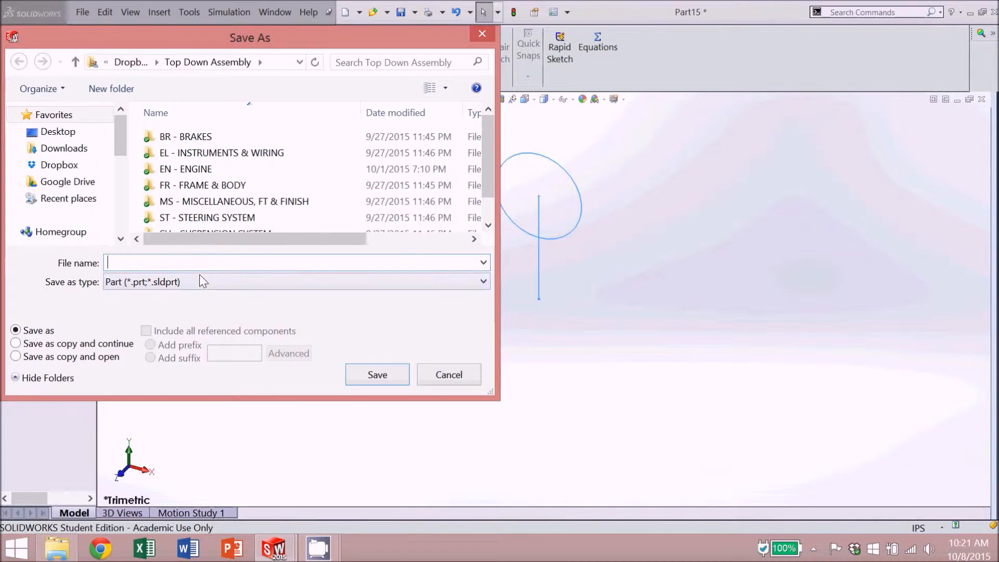
{"action": "scroll", "coordinate": [489, 188], "scroll_direction": "down", "scroll_amount": 1}
{"action": "type", "text": "FS"}
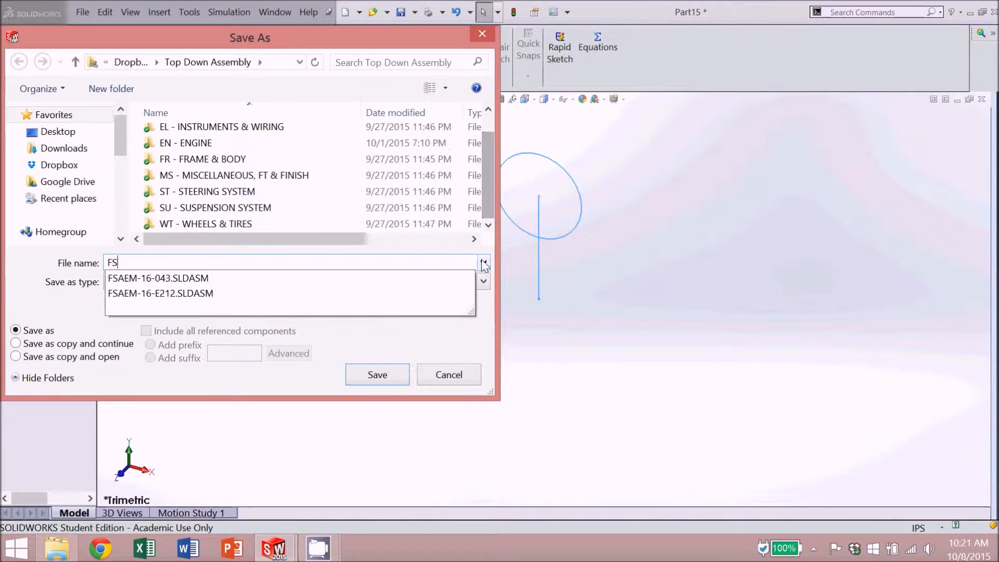
{"action": "type", "text": "AEM-16-043-EN-"}
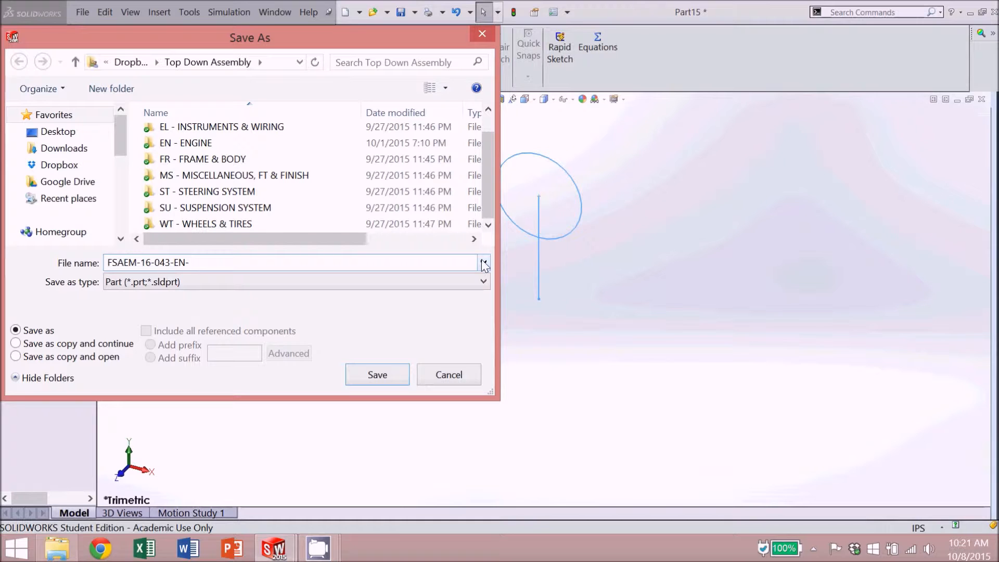
{"action": "type", "text": "A00001-AA"}
{"action": "key", "text": "Return"}
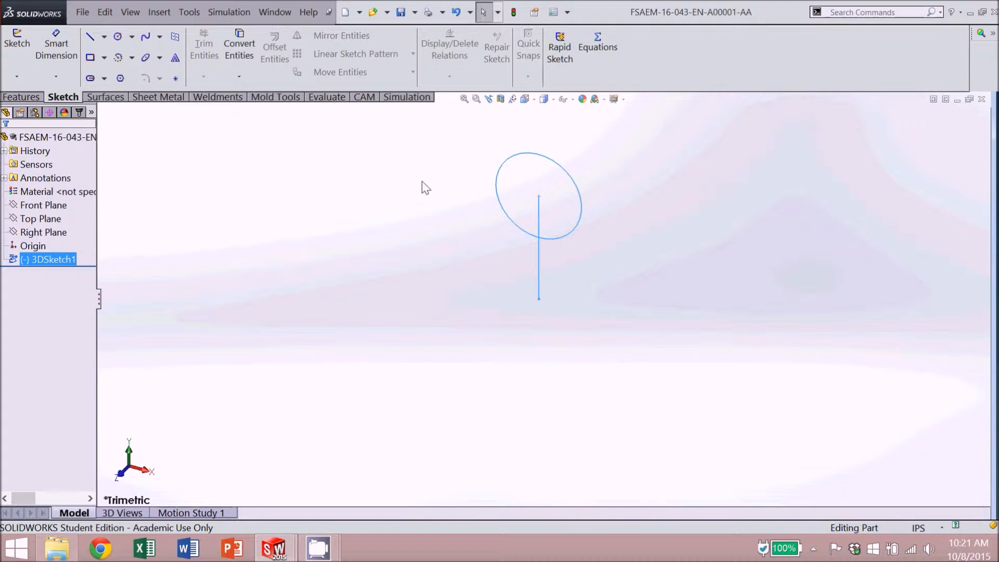
- Create a second new part document and open a 3D sketch in it
{"action": "left_click", "coordinate": [83, 11]}
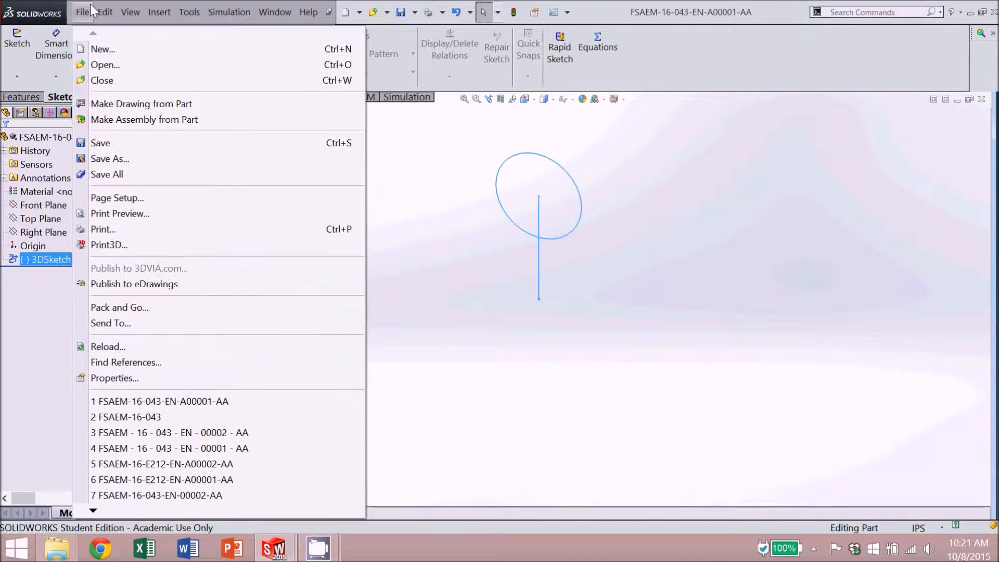
{"action": "left_click", "coordinate": [101, 47]}
{"action": "left_click", "coordinate": [424, 461]}
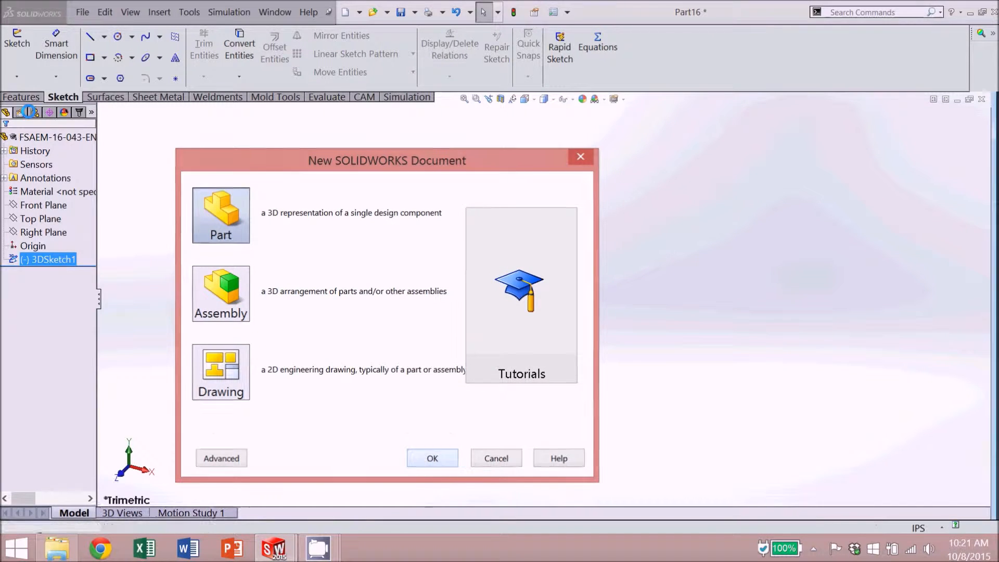
{"action": "left_click", "coordinate": [21, 96]}
{"action": "left_click", "coordinate": [51, 95]}
{"action": "left_click", "coordinate": [17, 76]}
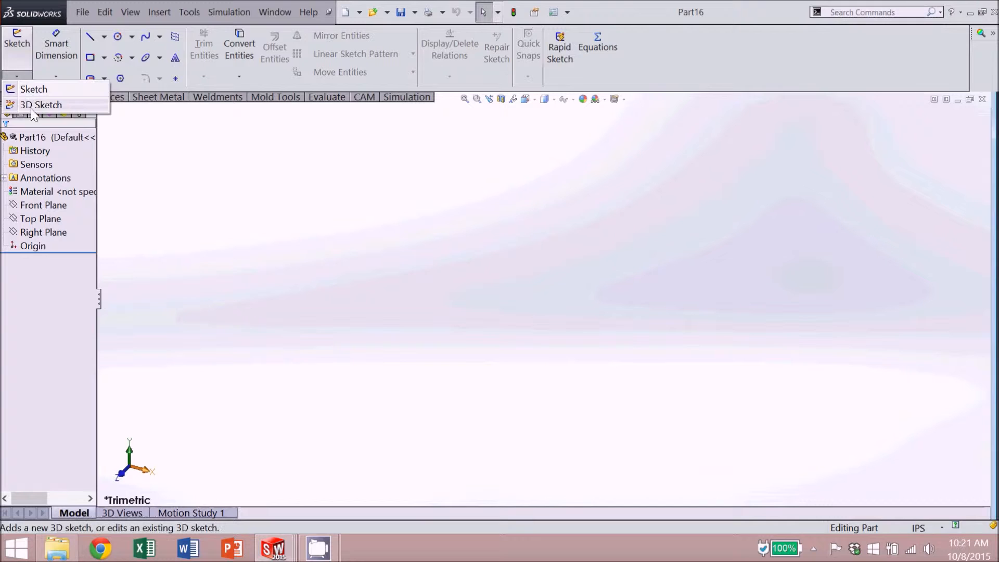
{"action": "left_click", "coordinate": [31, 102]}
- Sketch a circle of about 1.09 in radius centred on the origin in the XY plane
{"action": "left_click", "coordinate": [118, 37]}
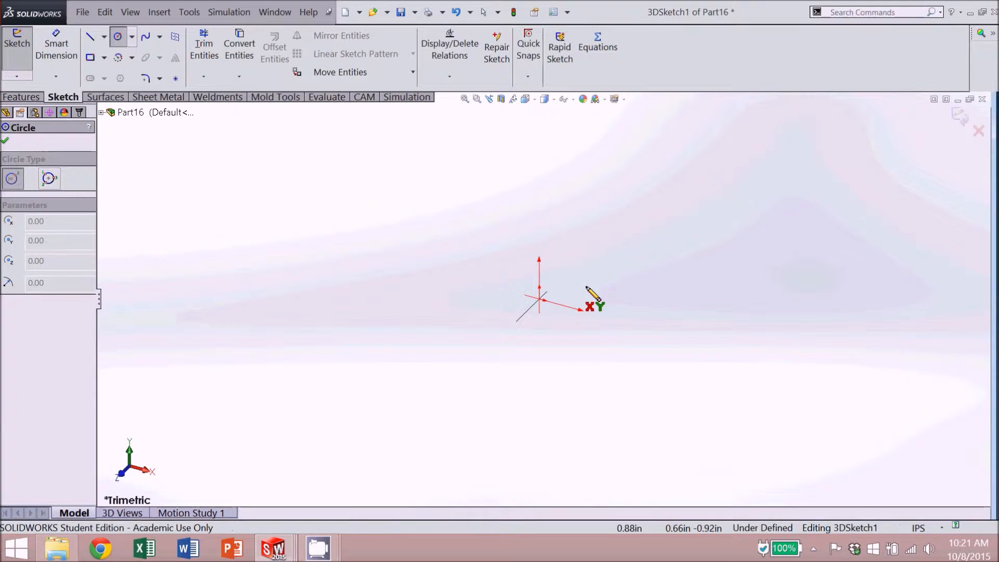
{"action": "left_click", "coordinate": [539, 300]}
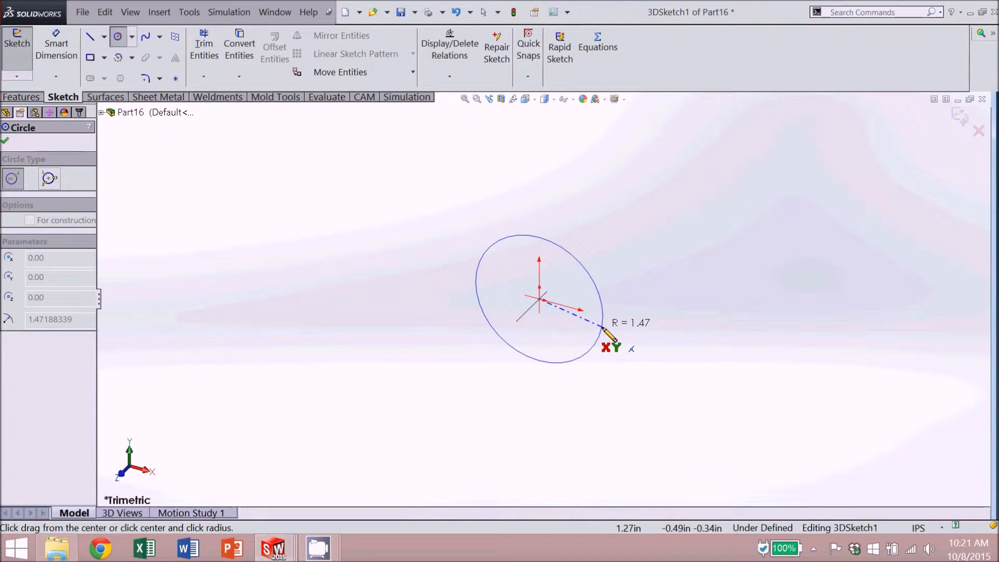
{"action": "key", "text": "Tab"}
{"action": "key", "text": "Tab"}
{"action": "key", "text": "Tab"}
{"action": "left_click", "coordinate": [587, 318]}
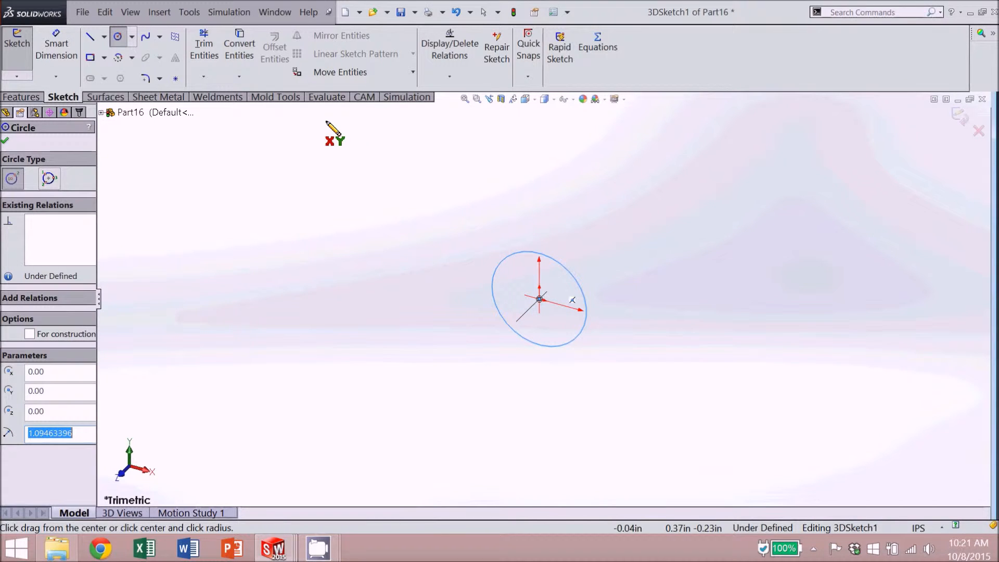
- Save the second part as FSAEM-16-043-EN-A00002-AA in the Top Down Assembly folder and exit its 3D sketch
{"action": "left_click", "coordinate": [82, 12]}
{"action": "left_click", "coordinate": [151, 162]}
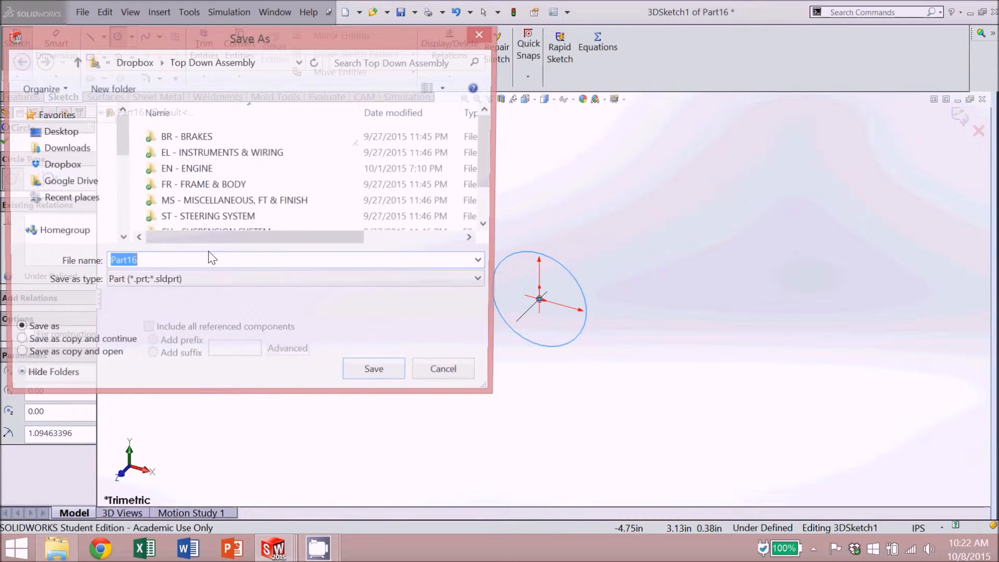
{"action": "key", "text": "BackSpace"}
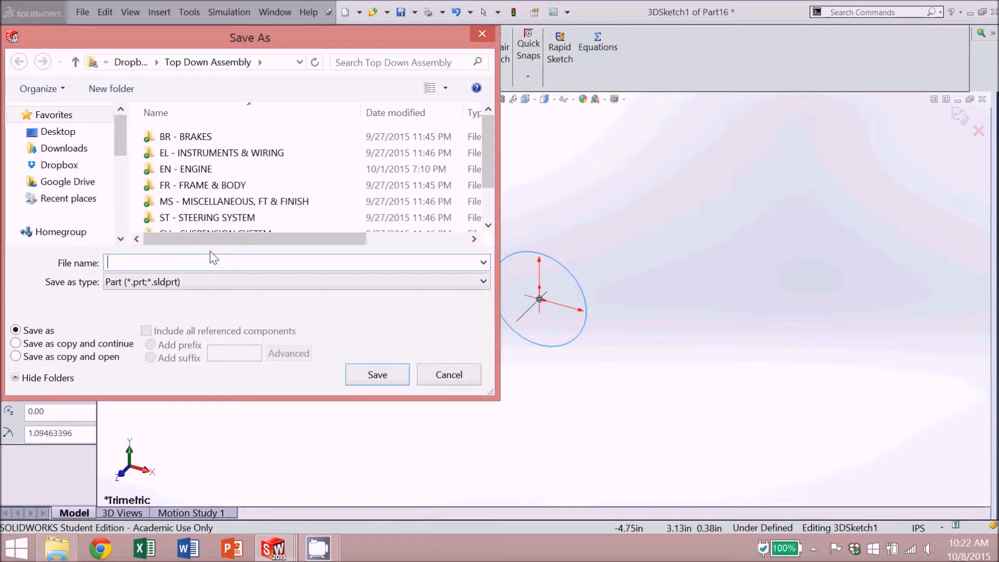
{"action": "type", "text": "FSAEM"}
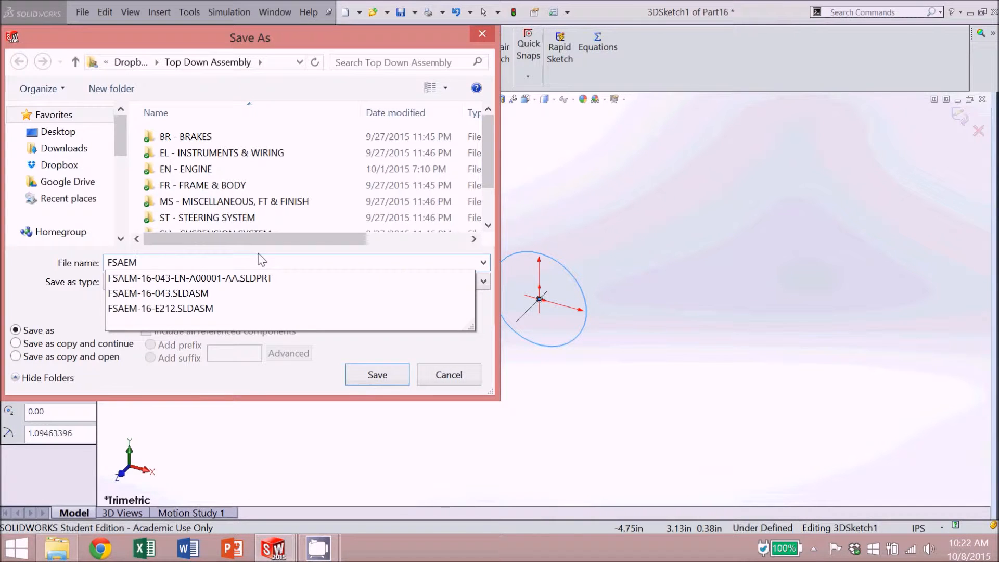
{"action": "left_click", "coordinate": [241, 278]}
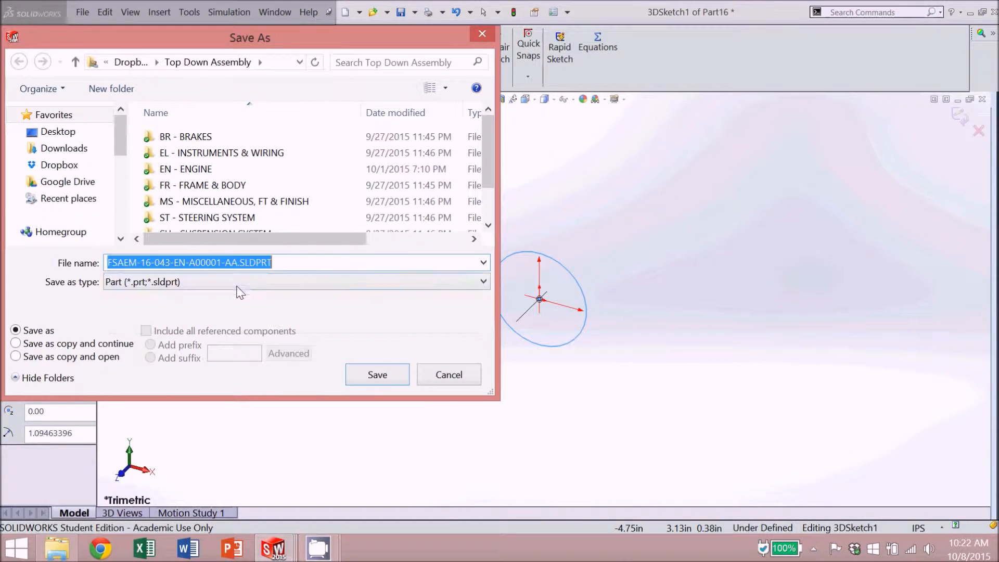
{"action": "left_click", "coordinate": [224, 263]}
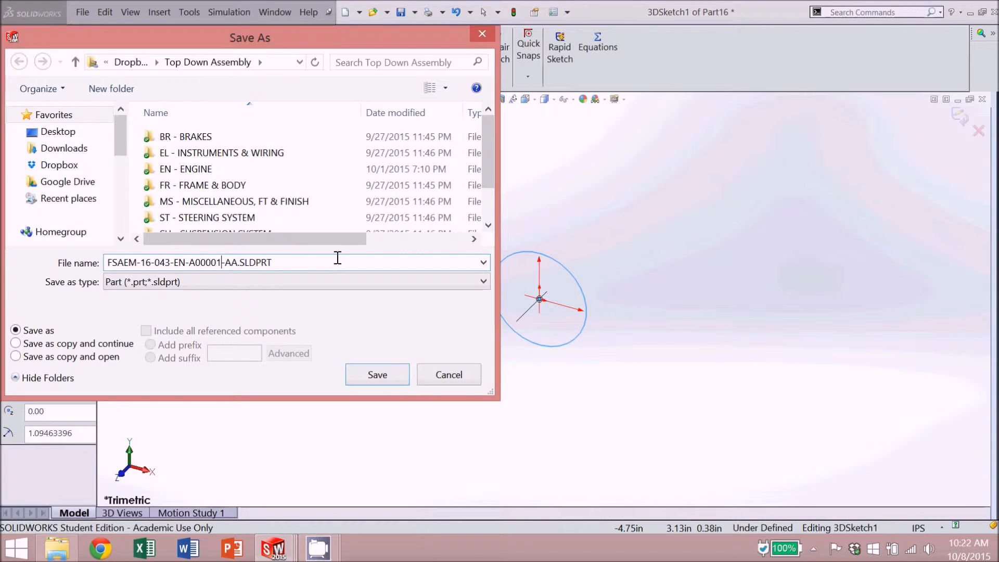
{"action": "left_click", "coordinate": [372, 379]}
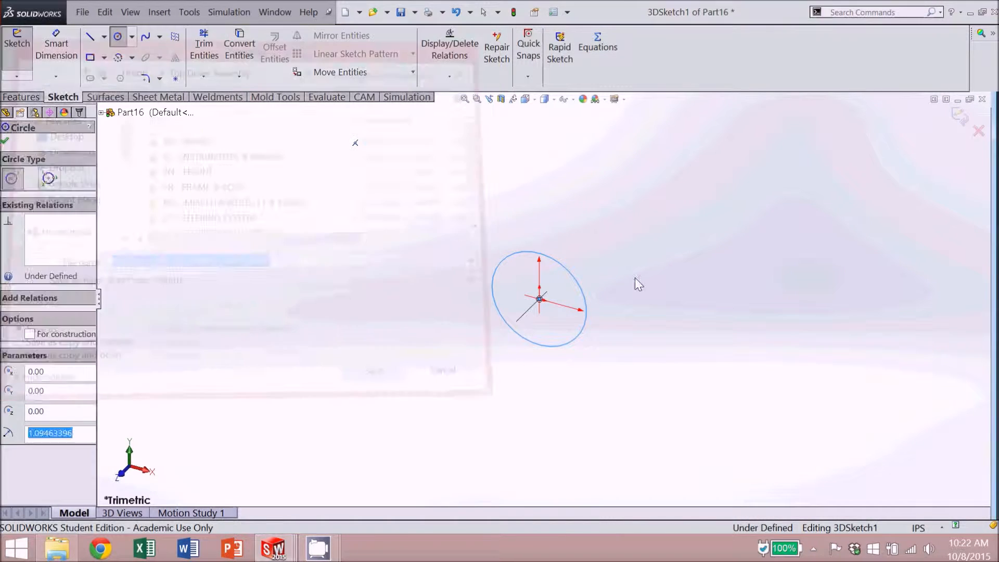
{"action": "left_click", "coordinate": [961, 114]}
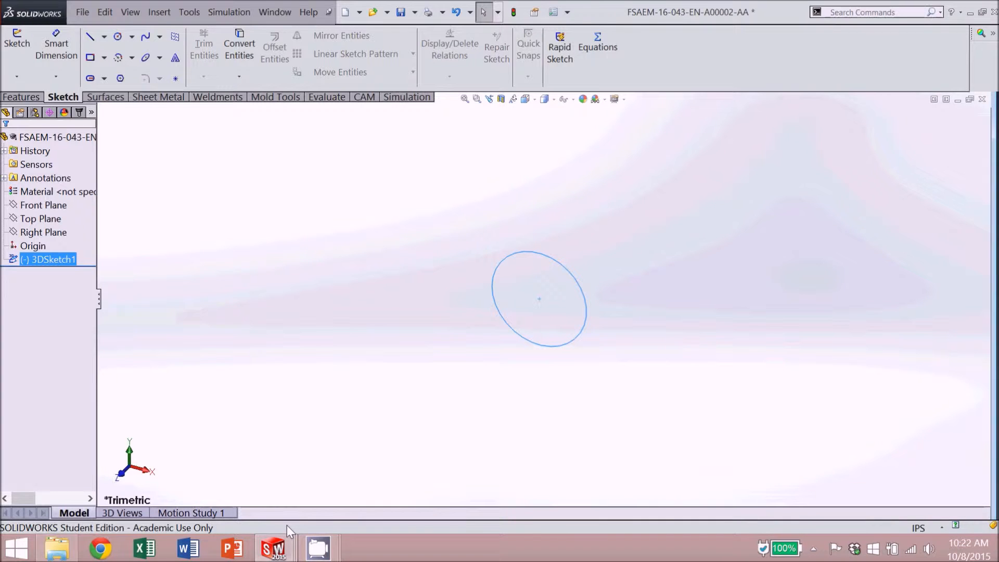
- Switch back to the FSAEM-16-043 assembly and insert the open part FSAEM-16-043-EN-A00001-AA into it
{"action": "key", "text": "ctrl+Tab"}
{"action": "key", "text": "ctrl+Tab"}
{"action": "key", "text": "ctrl+Tab"}
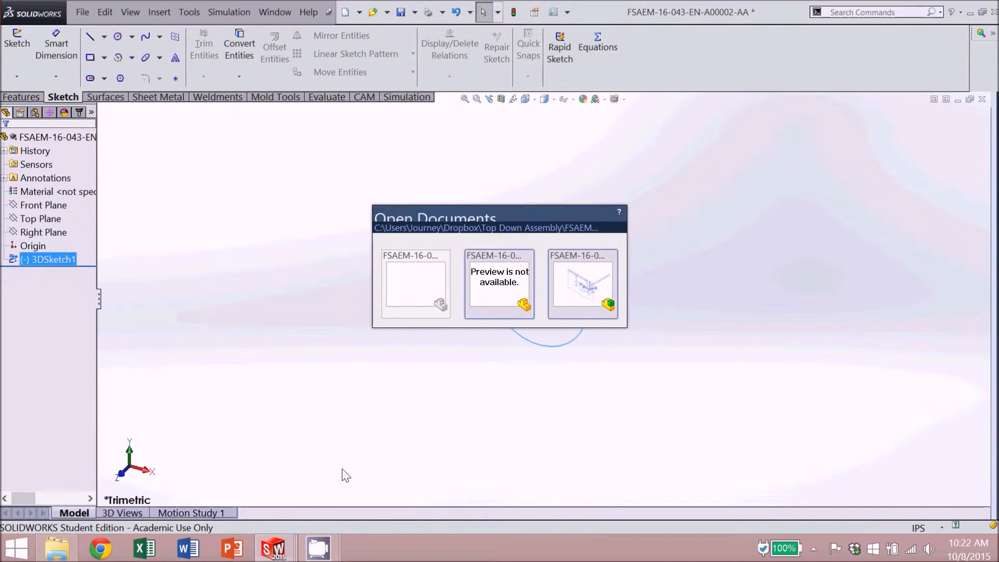
{"action": "key", "text": "ctrl+Tab"}
{"action": "key", "text": "ctrl+Tab"}
{"action": "key", "text": "ctrl+Tab"}
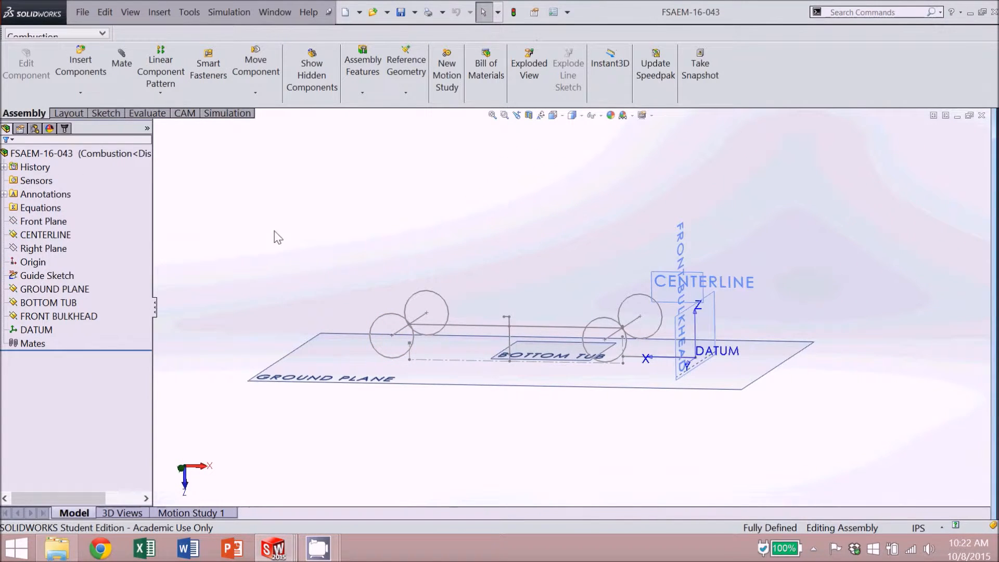
{"action": "left_click", "coordinate": [89, 56]}
{"action": "left_click", "coordinate": [72, 318]}
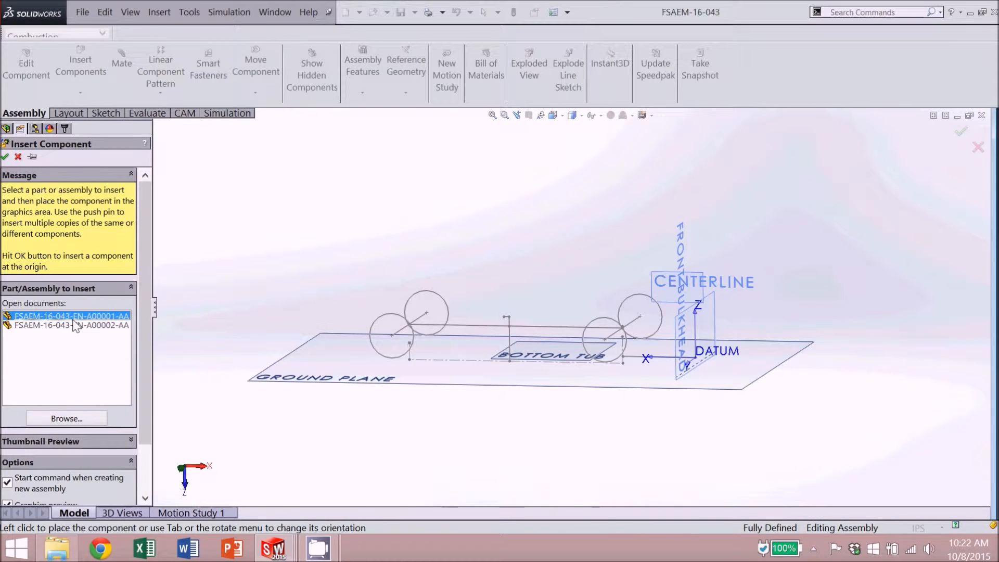
{"action": "left_click", "coordinate": [275, 328]}
- Try moving the inserted FSAEM-16-043-EN-A00001-AA component, and change it from fixed to floating
{"action": "scroll", "coordinate": [561, 302], "scroll_direction": "down", "scroll_amount": 5}
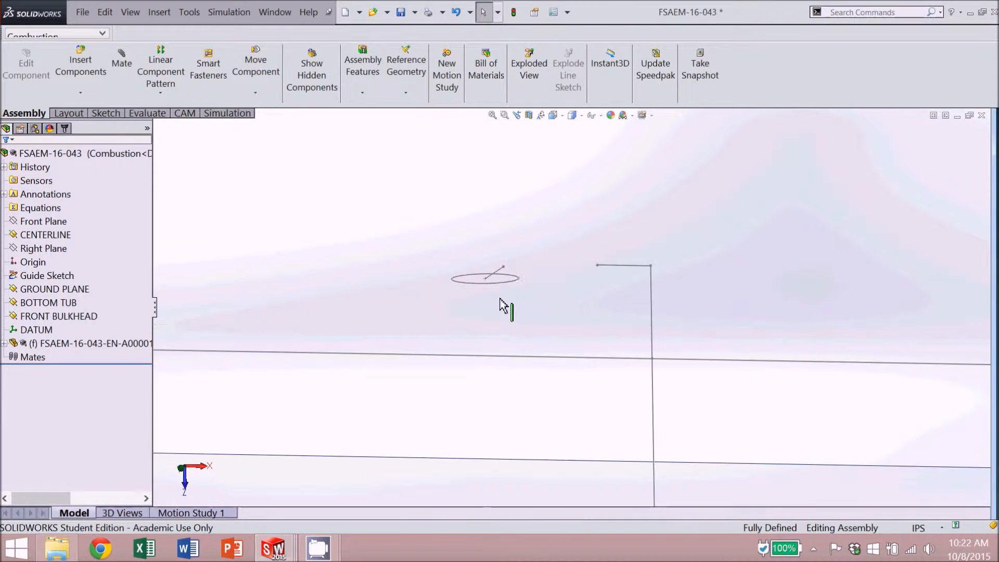
{"action": "left_click_drag", "start_coordinate": [546, 238], "coordinate": [426, 323]}
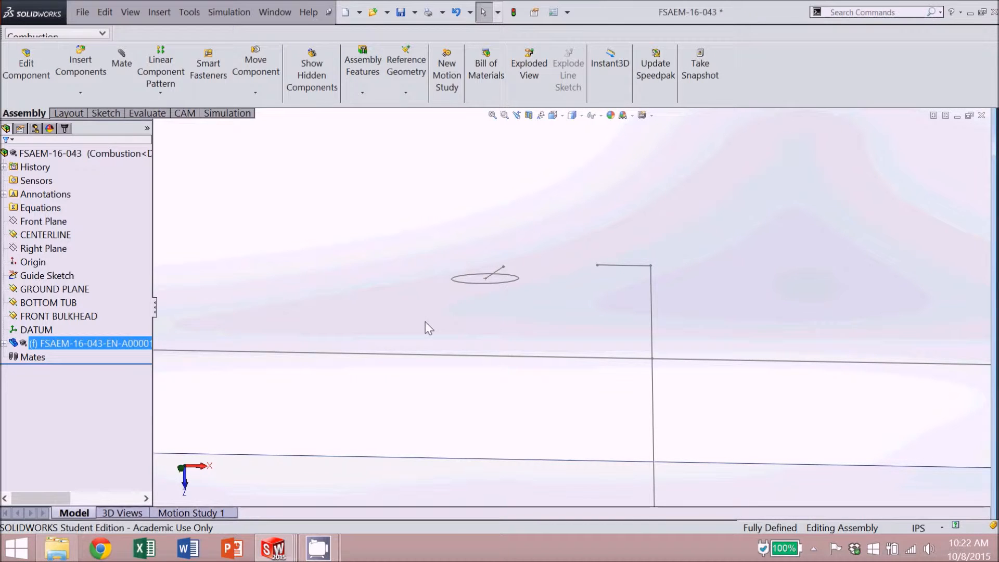
{"action": "left_click", "coordinate": [485, 284]}
{"action": "left_click_drag", "start_coordinate": [484, 280], "coordinate": [401, 286]}
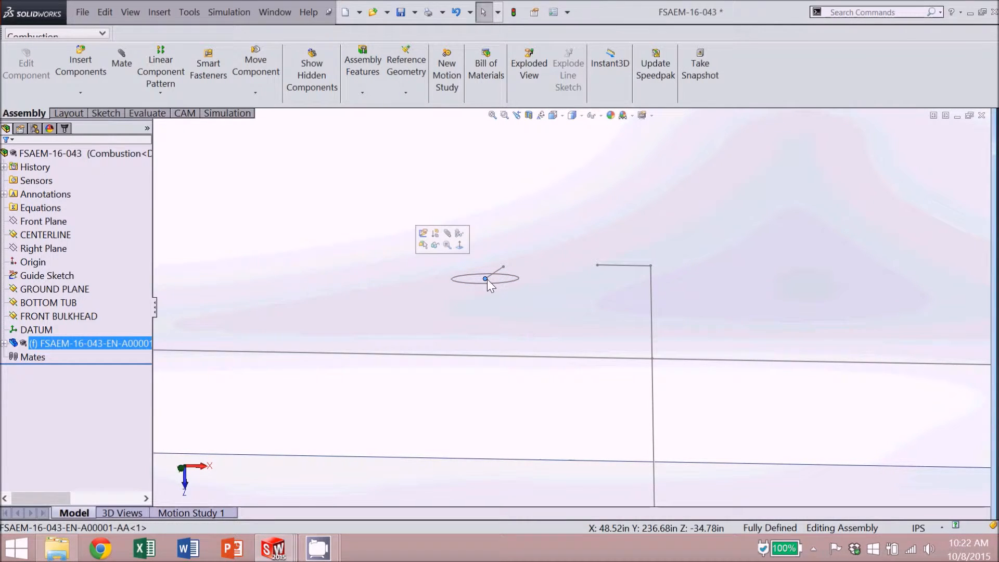
{"action": "right_click", "coordinate": [136, 344]}
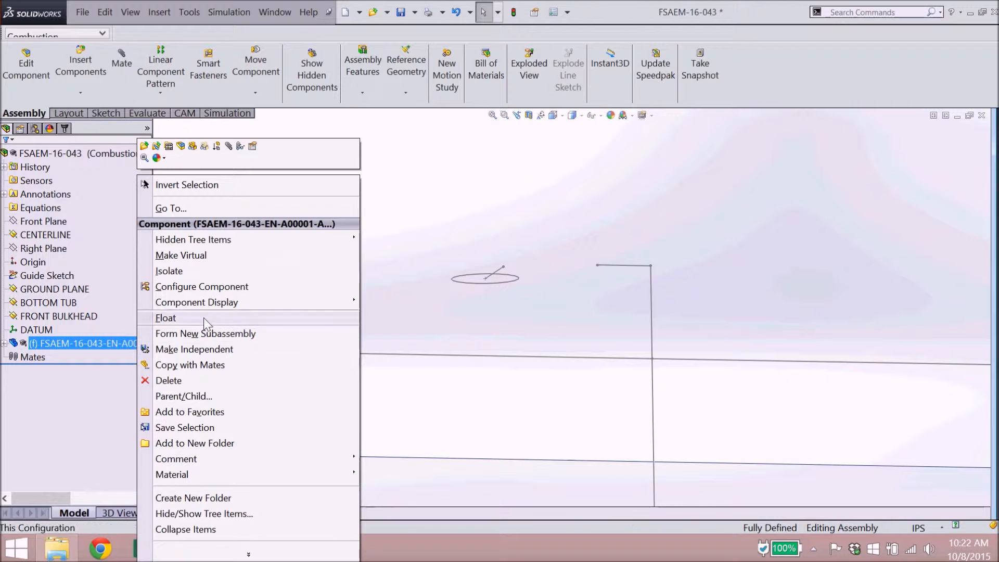
{"action": "left_click", "coordinate": [204, 318]}
{"action": "left_click", "coordinate": [507, 276]}
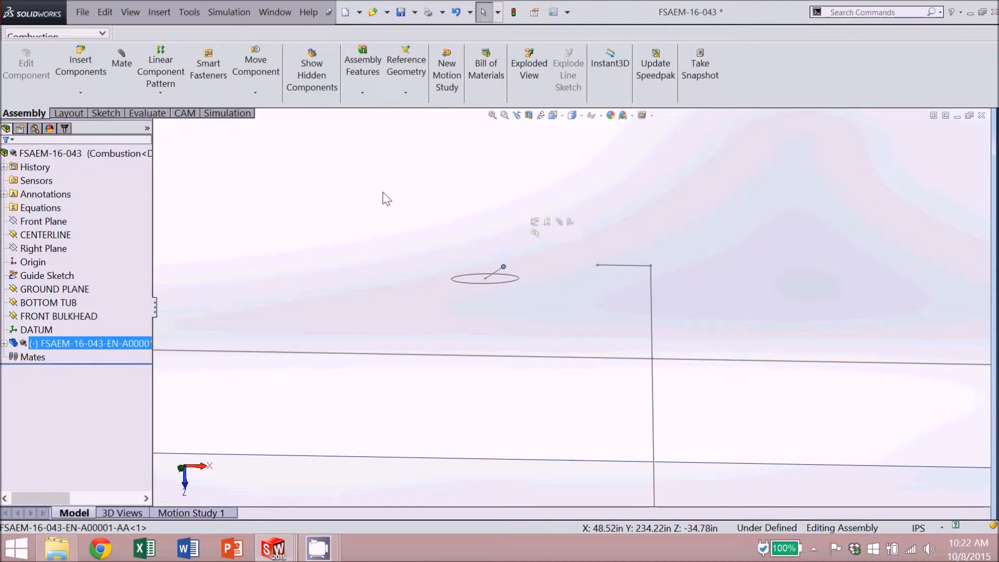
- Mate the 3D sketch point of FSAEM-16-043-EN-A00001-AA coincident with the Guide Sketch point at the middle of the rear axle
{"action": "left_click", "coordinate": [128, 67]}
{"action": "scroll", "coordinate": [366, 240], "scroll_direction": "up", "scroll_amount": 5}
{"action": "scroll", "coordinate": [366, 240], "scroll_direction": "up", "scroll_amount": 1}
{"action": "scroll", "coordinate": [341, 323], "scroll_direction": "down", "scroll_amount": 3}
{"action": "middle_click_drag", "start_coordinate": [341, 324], "coordinate": [371, 250]}
{"action": "scroll", "coordinate": [375, 249], "scroll_direction": "up", "scroll_amount": 4}
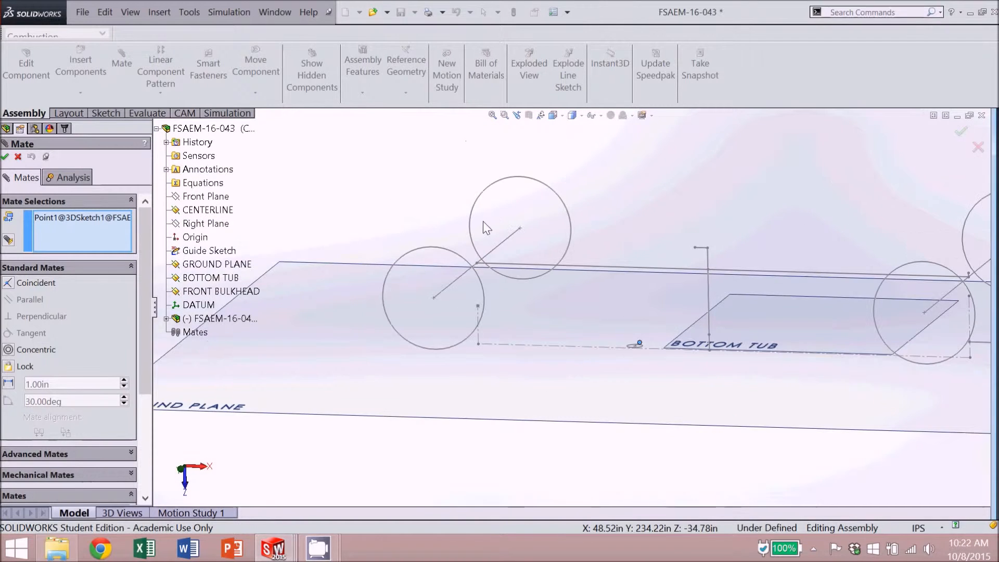
{"action": "scroll", "coordinate": [483, 227], "scroll_direction": "down", "scroll_amount": 1}
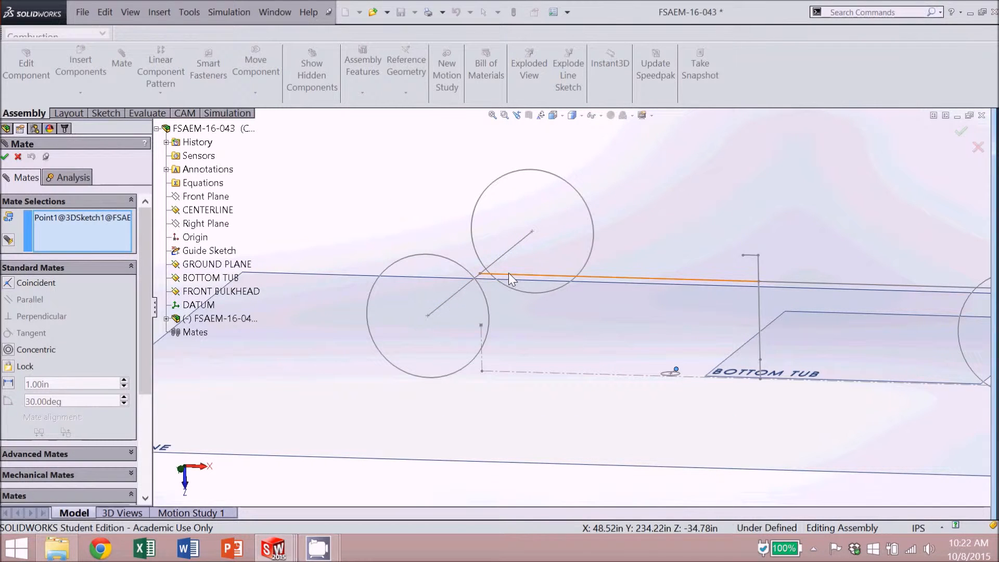
{"action": "left_click", "coordinate": [480, 273]}
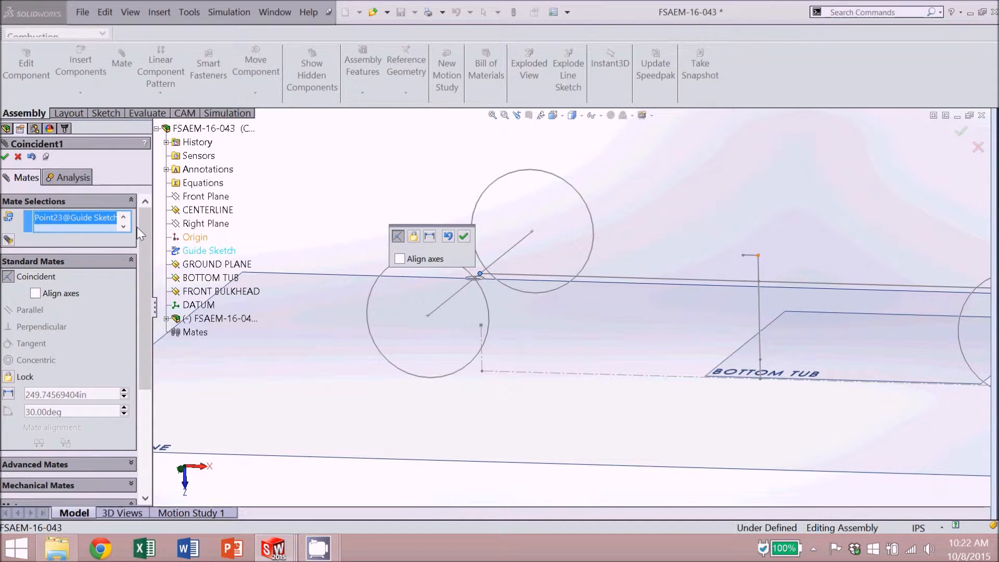
{"action": "left_click", "coordinate": [6, 156]}
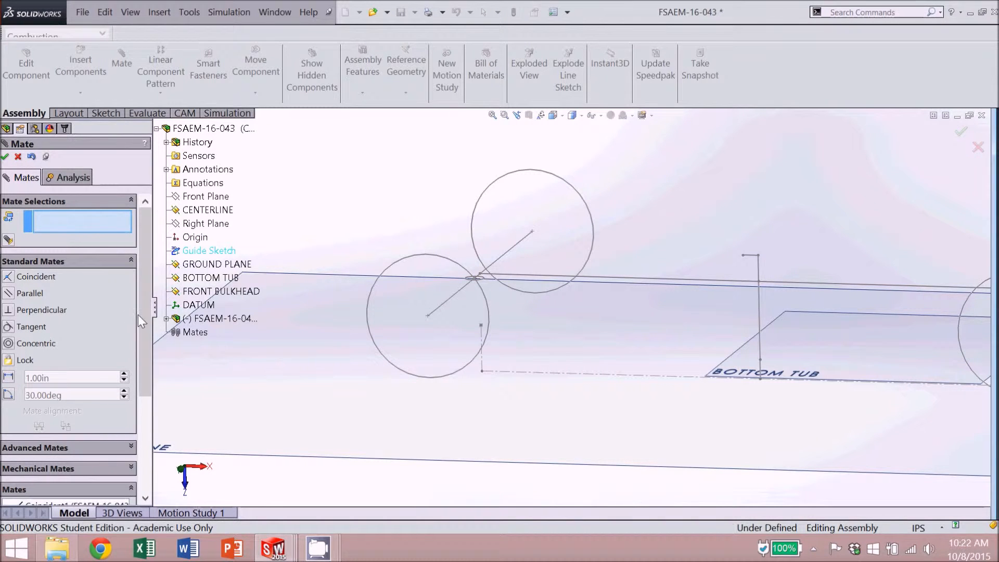
- Mate the component's Front Plane coincident with the assembly's CENTERLINE plane, flip the mate alignment, and finish mating
{"action": "scroll", "coordinate": [146, 281], "scroll_direction": "down", "scroll_amount": 5}
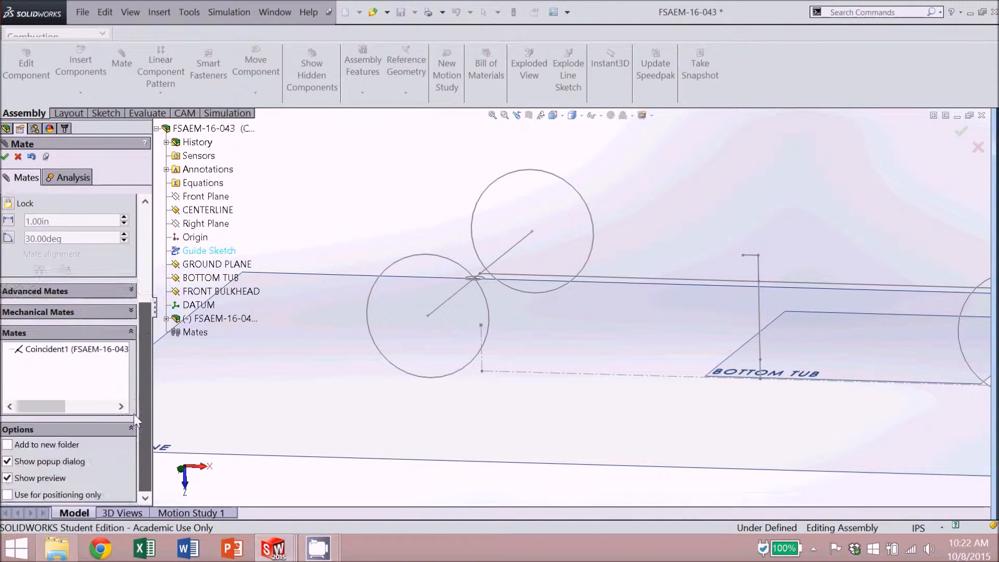
{"action": "scroll", "coordinate": [133, 364], "scroll_direction": "up", "scroll_amount": 5}
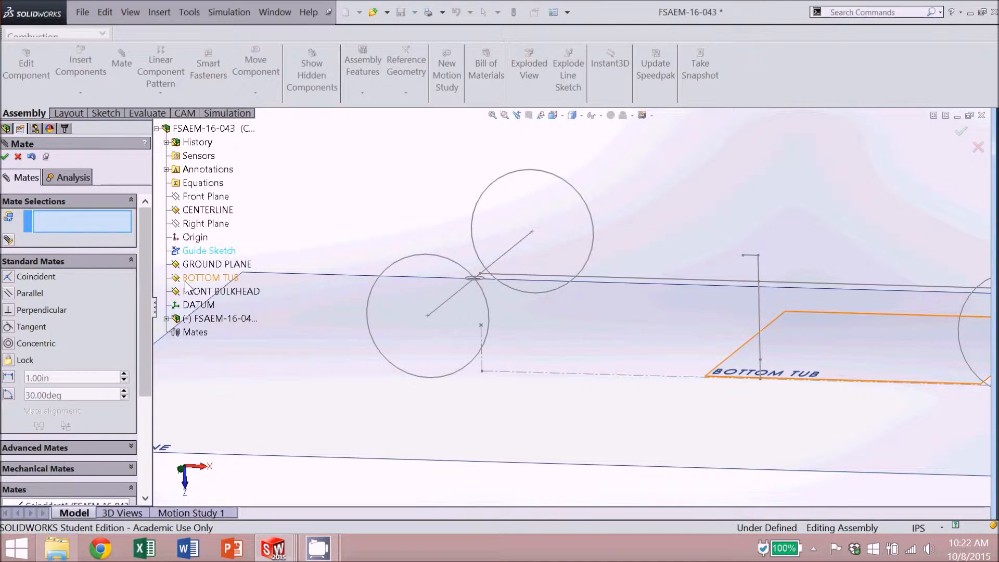
{"action": "left_click", "coordinate": [166, 318]}
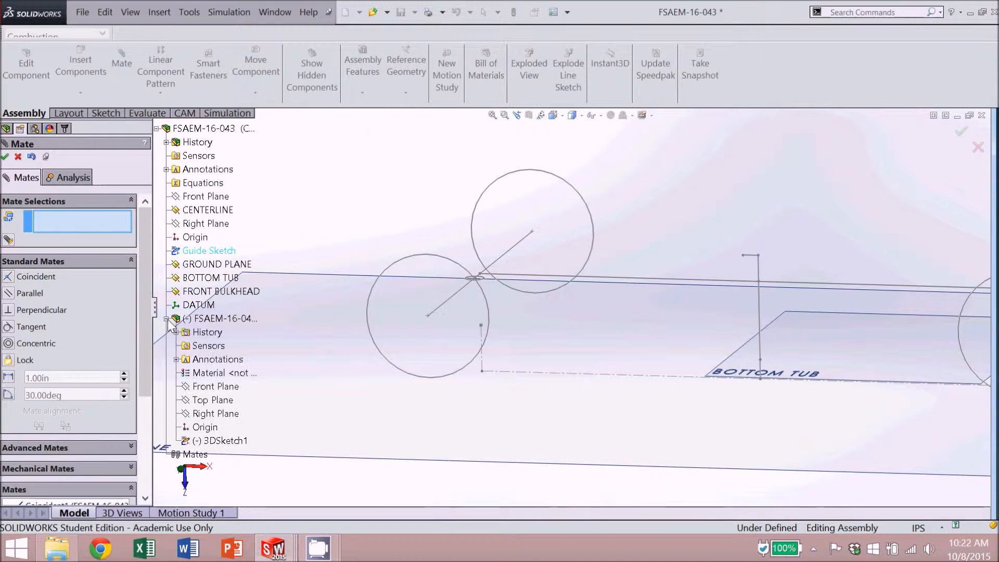
{"action": "left_click", "coordinate": [209, 387]}
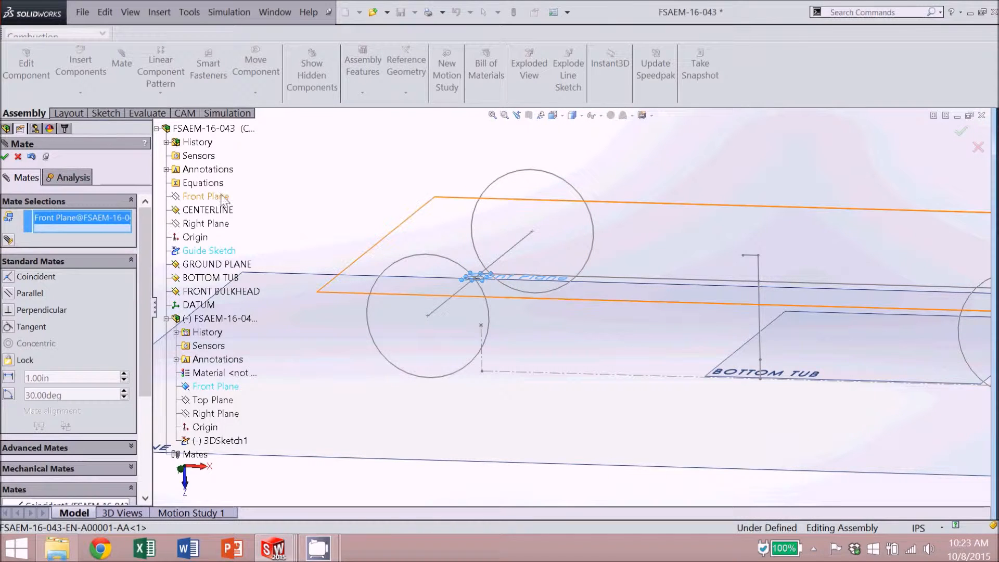
{"action": "left_click", "coordinate": [196, 211]}
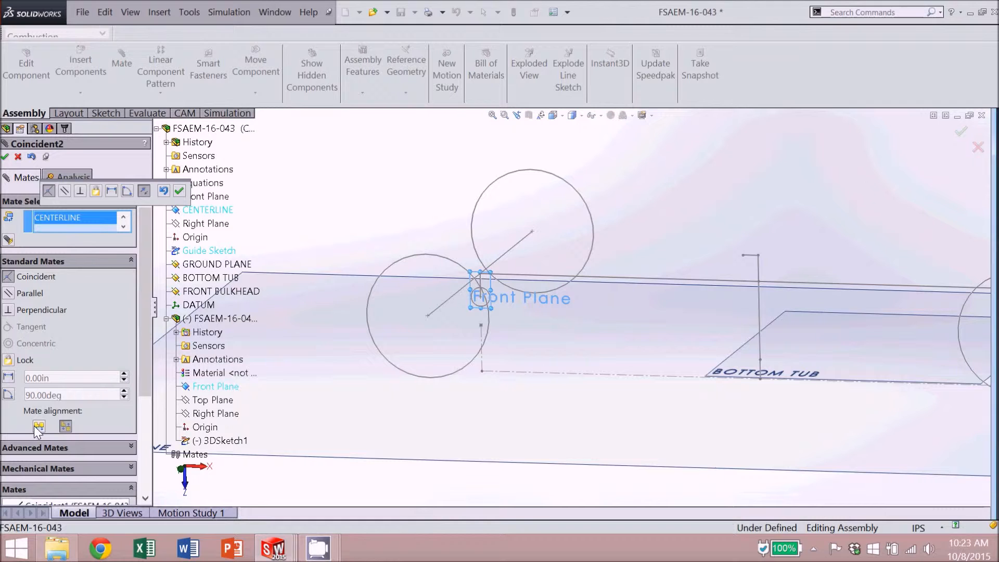
{"action": "scroll", "coordinate": [692, 346], "scroll_direction": "up", "scroll_amount": 5}
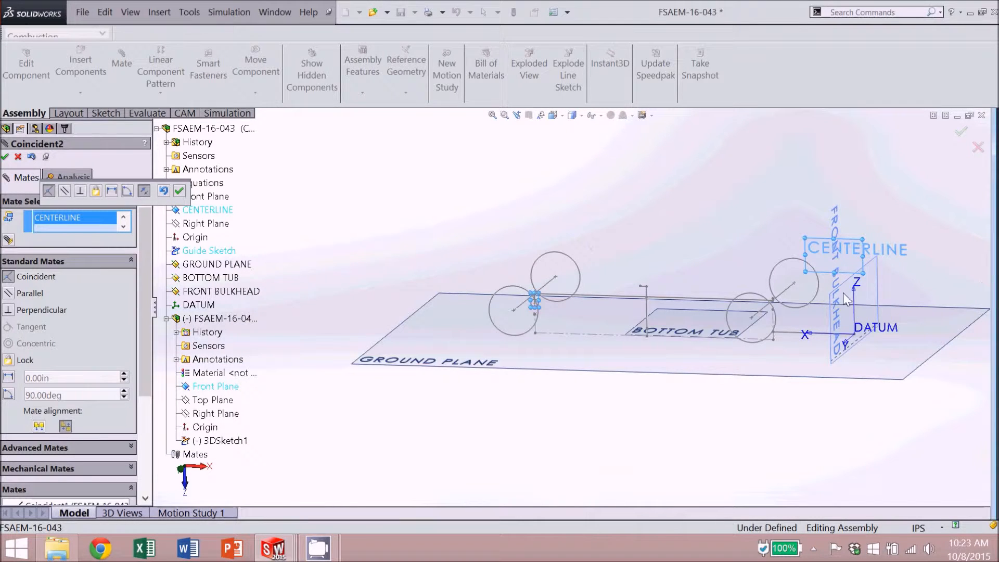
{"action": "scroll", "coordinate": [844, 294], "scroll_direction": "down", "scroll_amount": 1}
{"action": "left_click", "coordinate": [37, 424]}
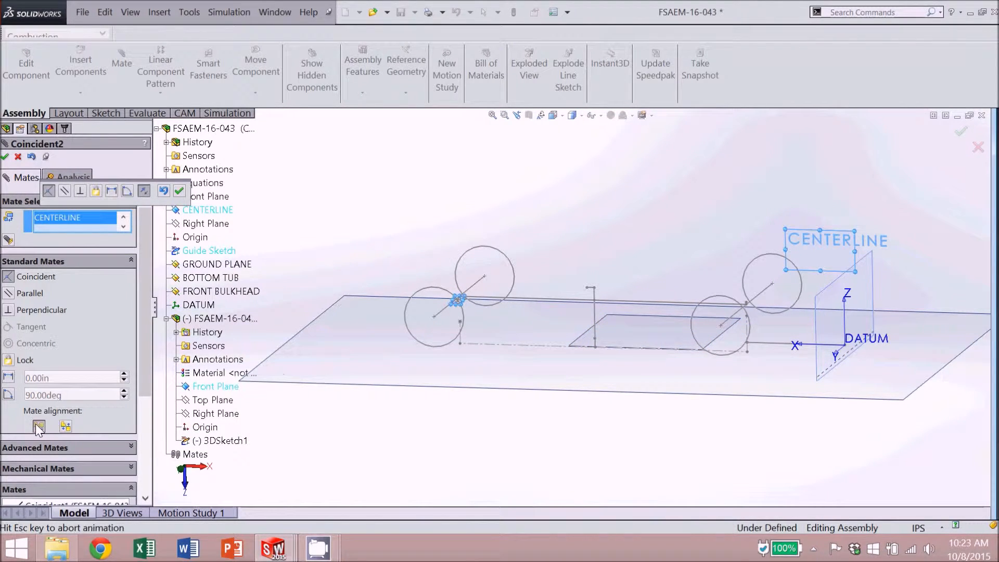
{"action": "left_click", "coordinate": [5, 156]}
{"action": "scroll", "coordinate": [525, 306], "scroll_direction": "down", "scroll_amount": 3}
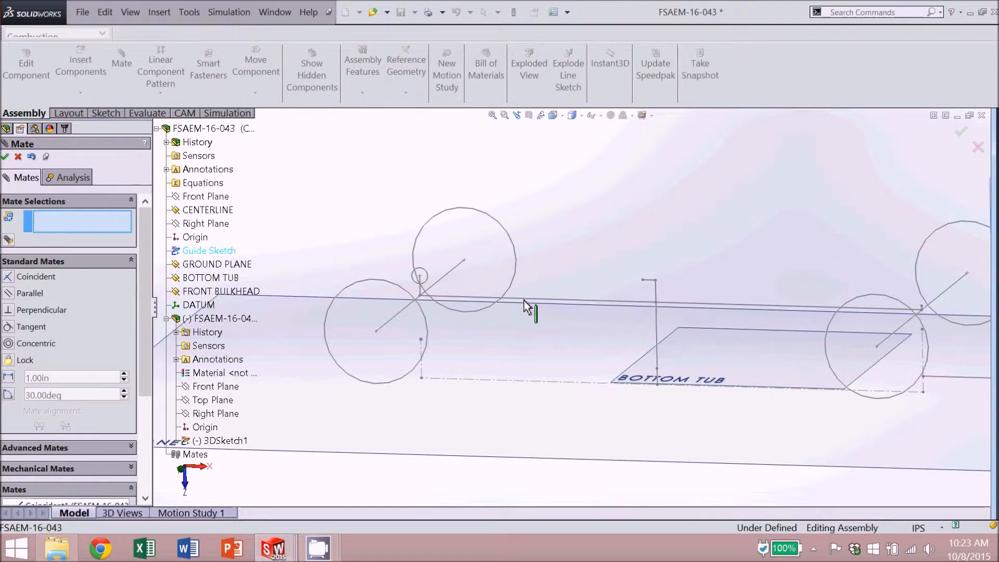
{"action": "scroll", "coordinate": [490, 279], "scroll_direction": "down", "scroll_amount": 3}
{"action": "left_click", "coordinate": [4, 157]}
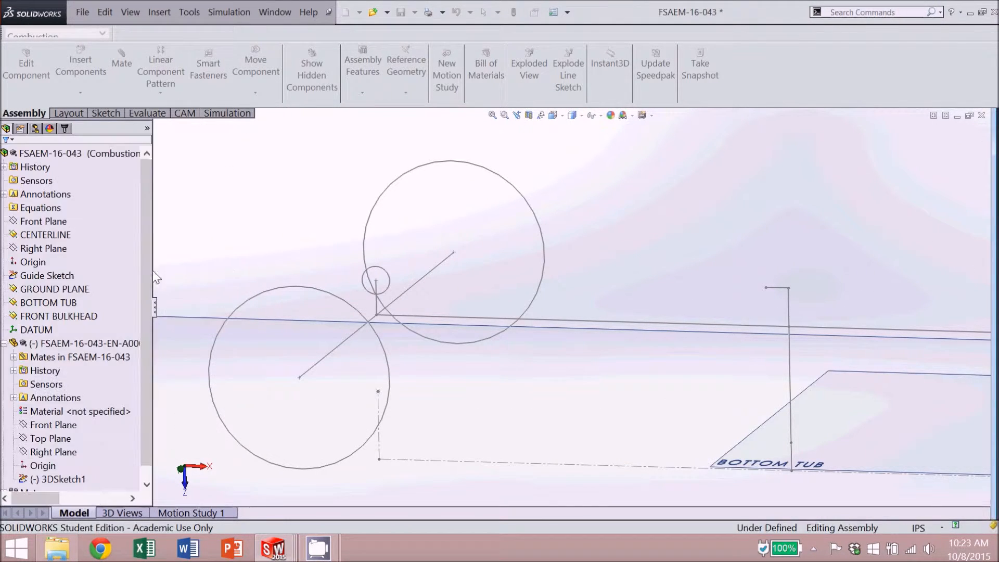
{"action": "scroll", "coordinate": [142, 336], "scroll_direction": "down", "scroll_amount": 1}
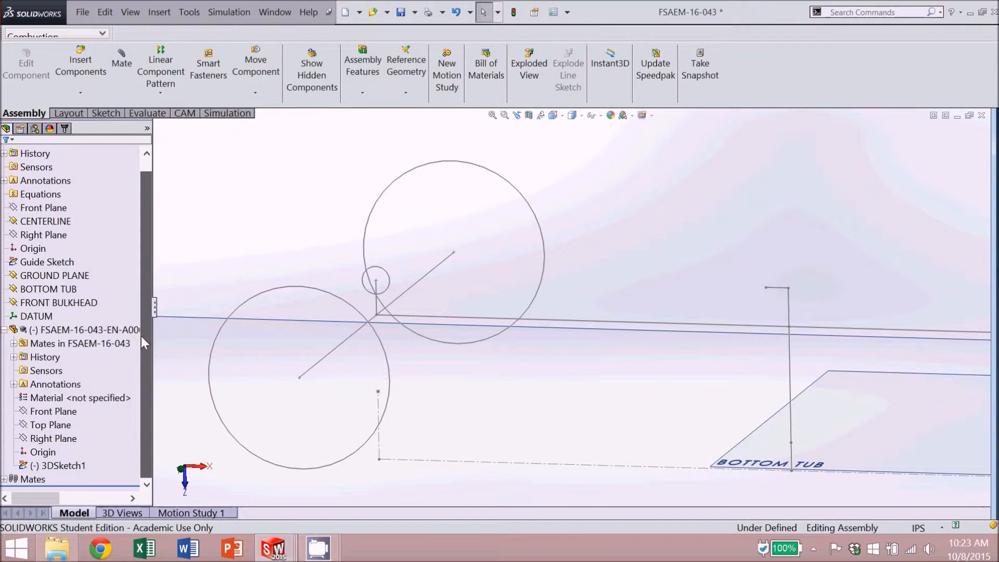
{"action": "left_click", "coordinate": [58, 209]}
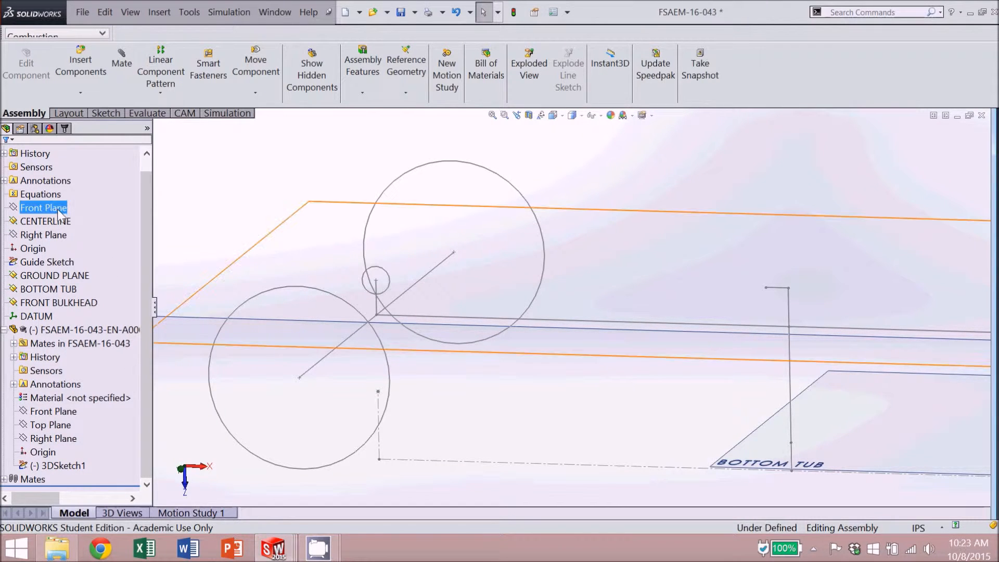
{"action": "left_click", "coordinate": [56, 196]}
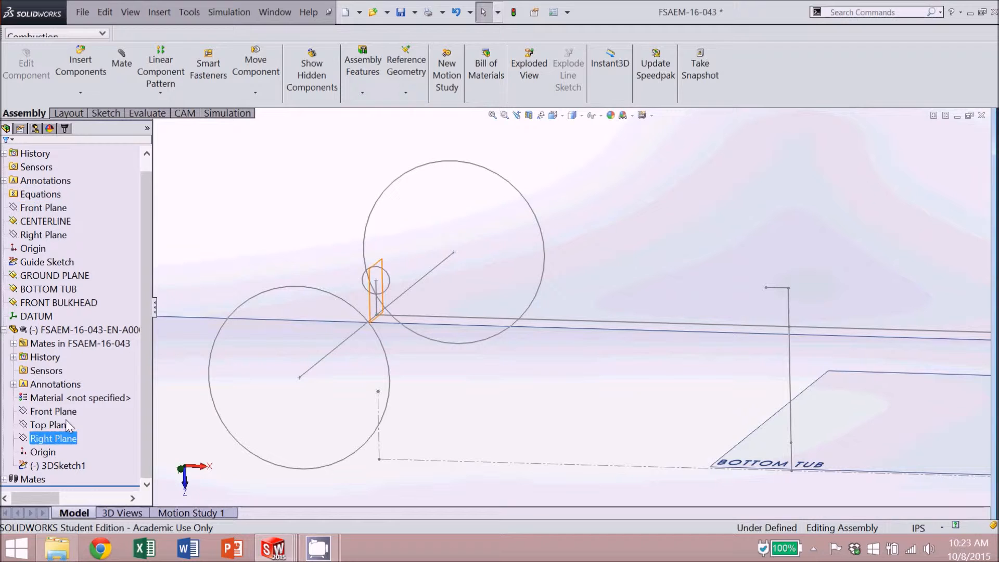
{"action": "left_click", "coordinate": [37, 207]}
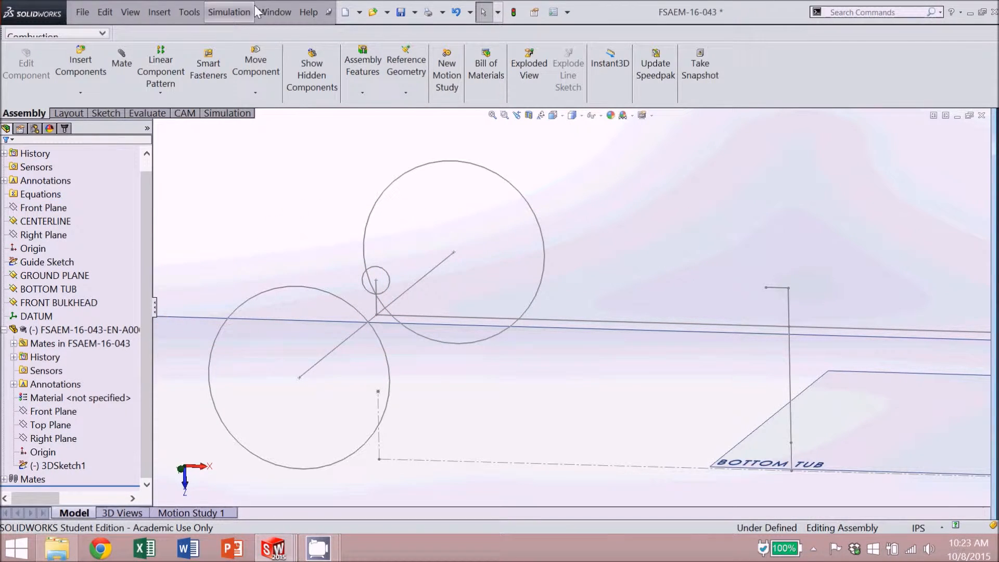
- Add a global variable named Bearing Diameter with the value 3.5 to the assembly's equations
{"action": "left_click", "coordinate": [179, 11]}
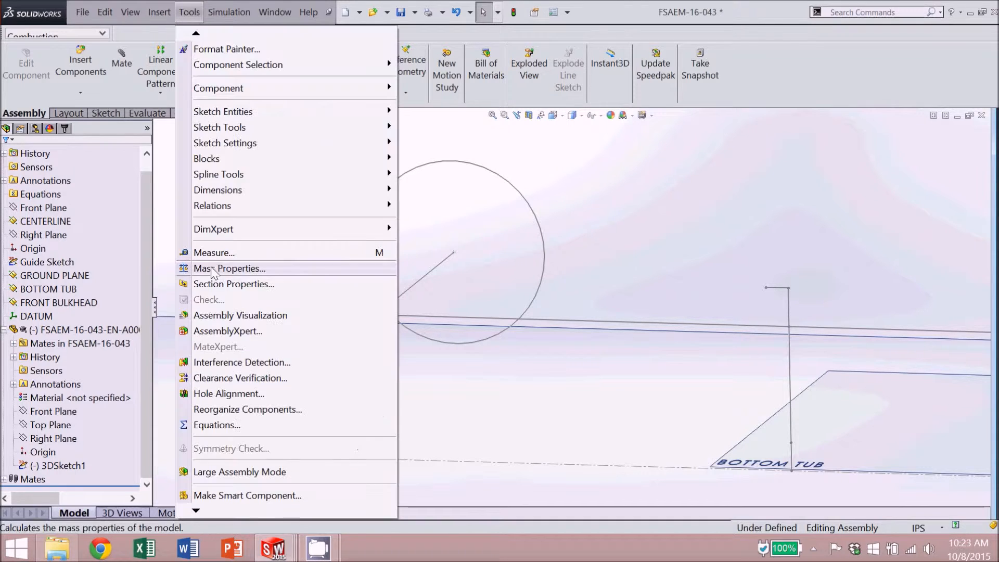
{"action": "left_click", "coordinate": [335, 425]}
{"action": "left_click", "coordinate": [435, 279]}
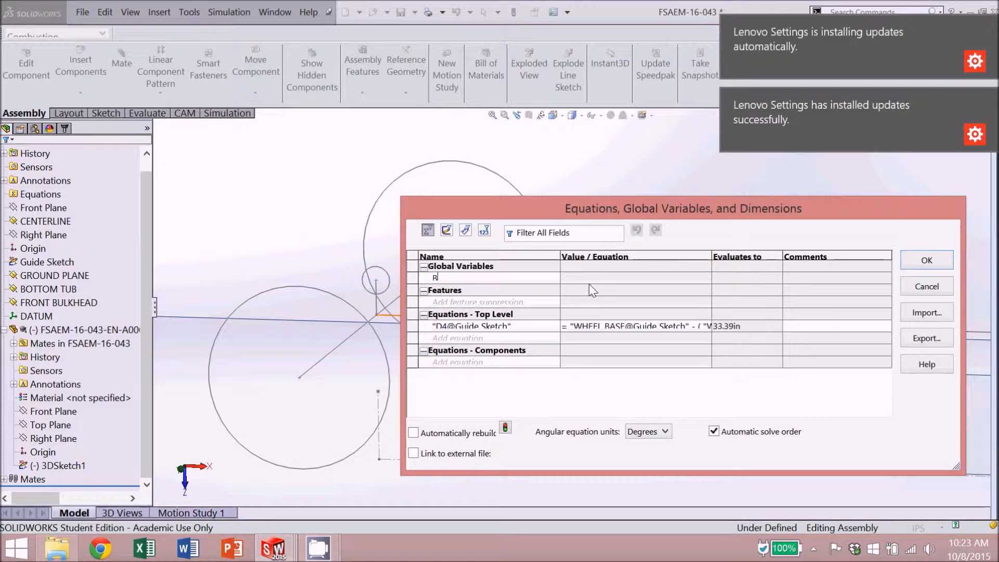
{"action": "type", "text": "er"}
{"action": "key", "text": "Tab"}
{"action": "type", "text": "3.5"}
{"action": "key", "text": "Return"}
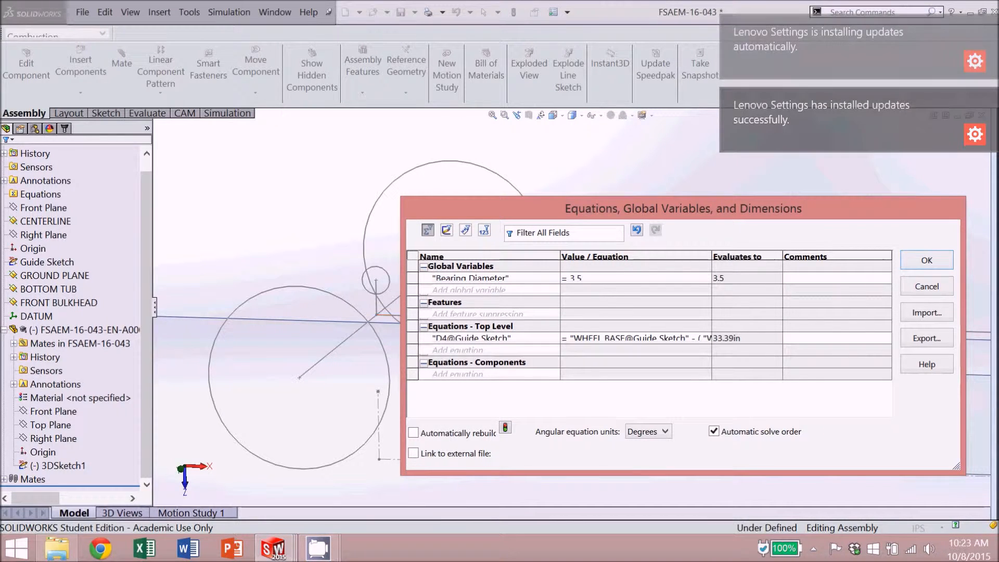
{"action": "left_click", "coordinate": [926, 260]}
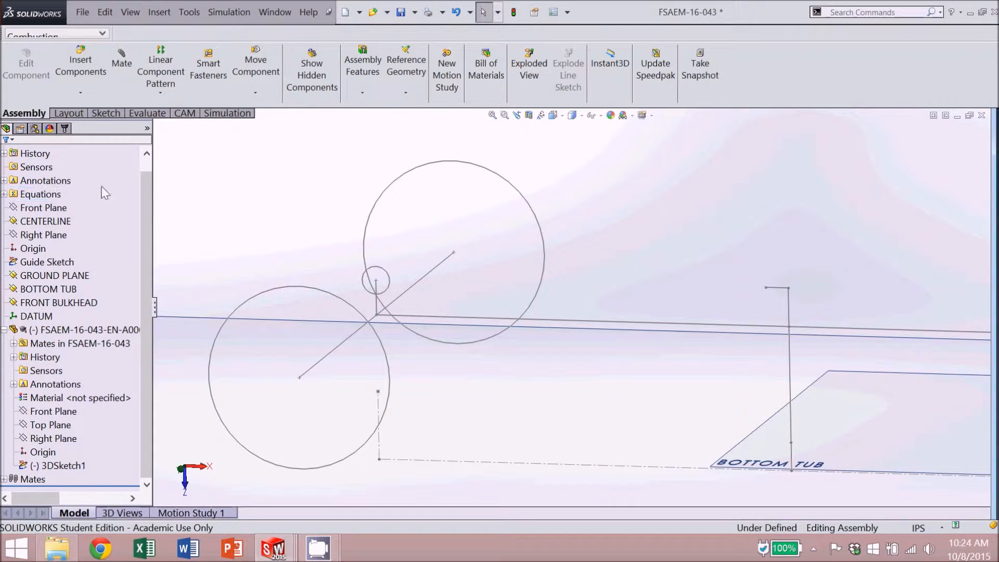
- Open 3DSketch1 of the inserted FSAEM-16-043-EN-A00001-AA component for editing within the assembly
{"action": "scroll", "coordinate": [130, 186], "scroll_direction": "up", "scroll_amount": 1}
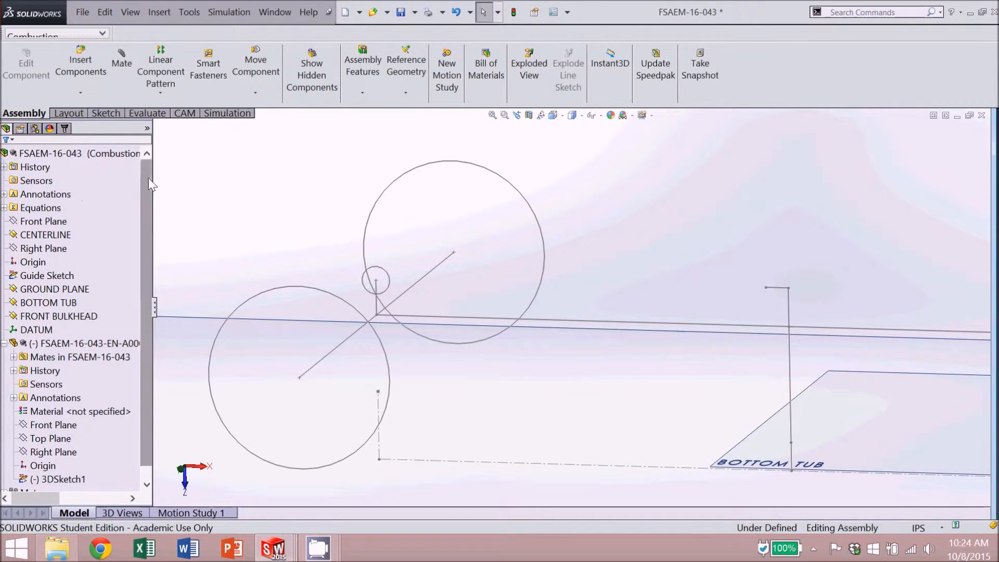
{"action": "scroll", "coordinate": [149, 182], "scroll_direction": "down", "scroll_amount": 1}
{"action": "left_click", "coordinate": [111, 398]}
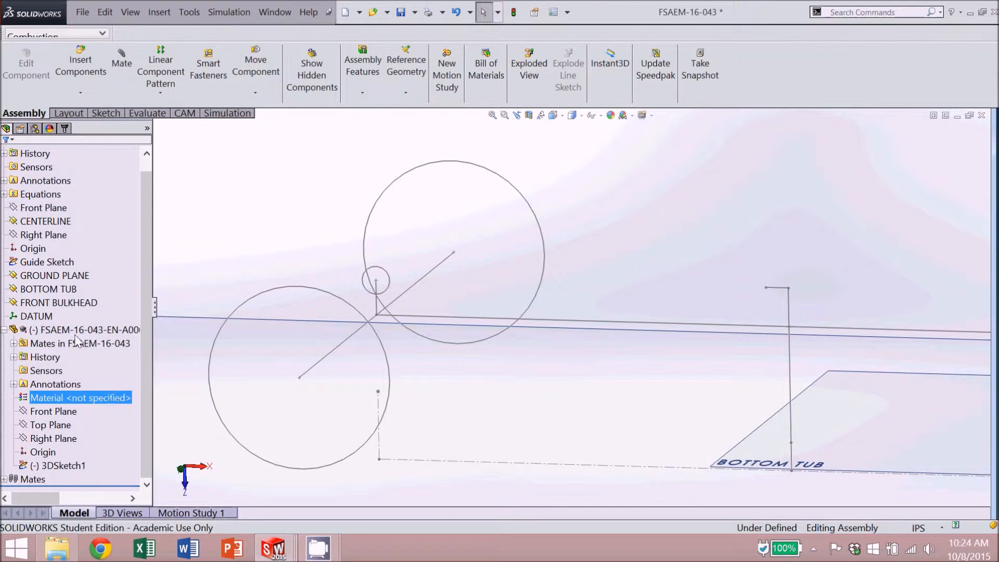
{"action": "left_click", "coordinate": [67, 466]}
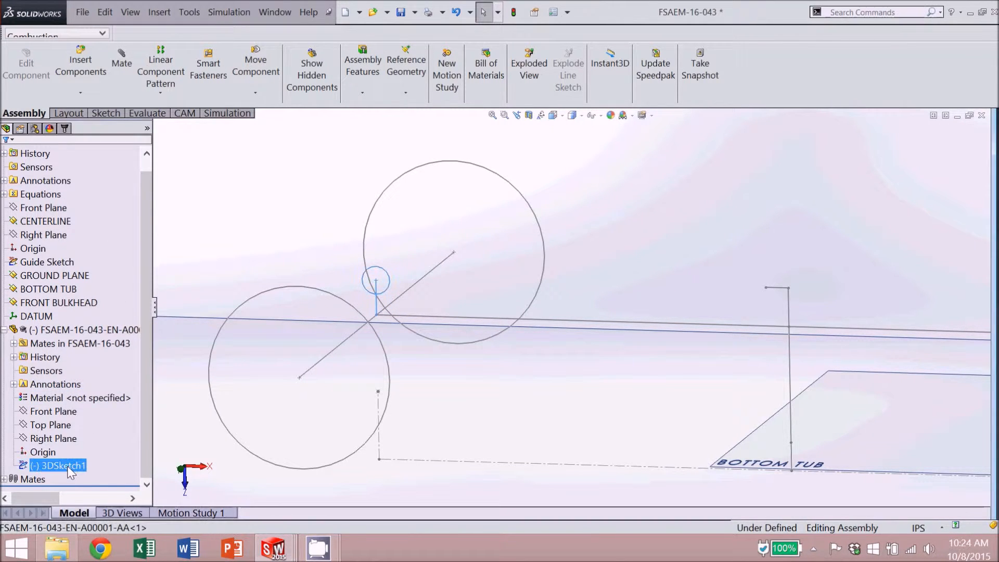
{"action": "right_click", "coordinate": [67, 467]}
{"action": "left_click", "coordinate": [83, 370]}
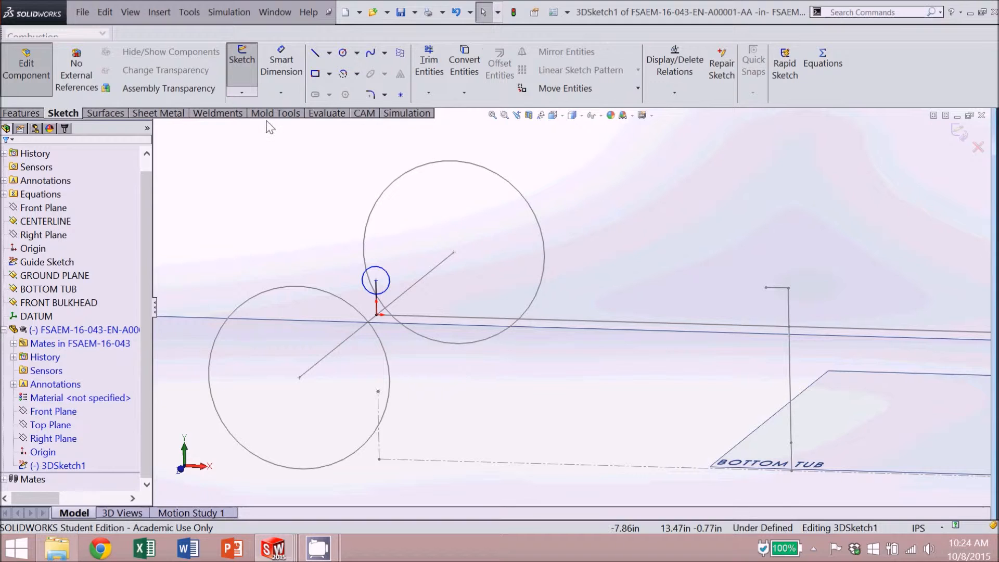
- Dimension the small circle's diameter and link it by equation to the assembly's Bearing Diameter global variable
{"action": "left_click", "coordinate": [291, 66]}
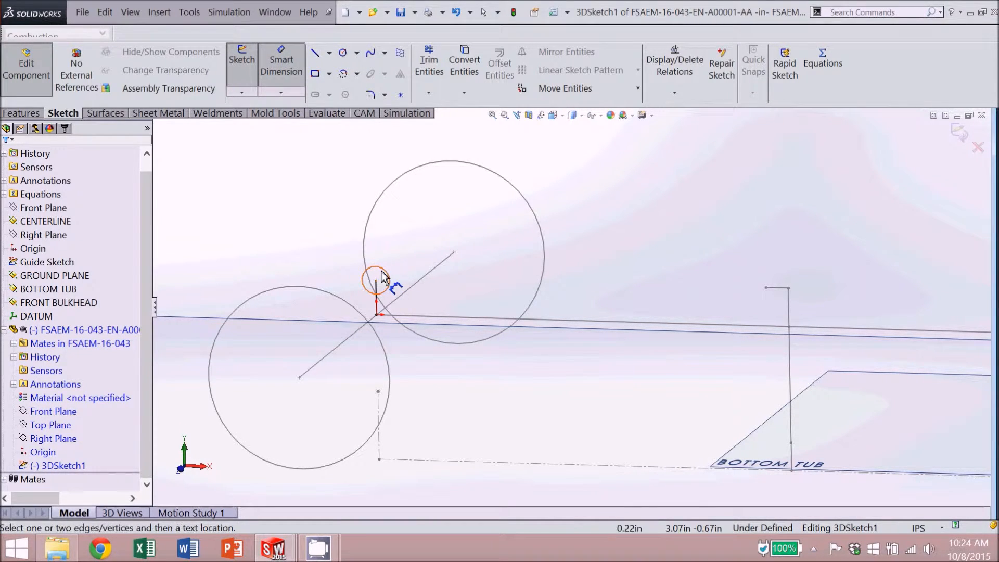
{"action": "left_click", "coordinate": [385, 278]}
{"action": "left_click", "coordinate": [400, 253]}
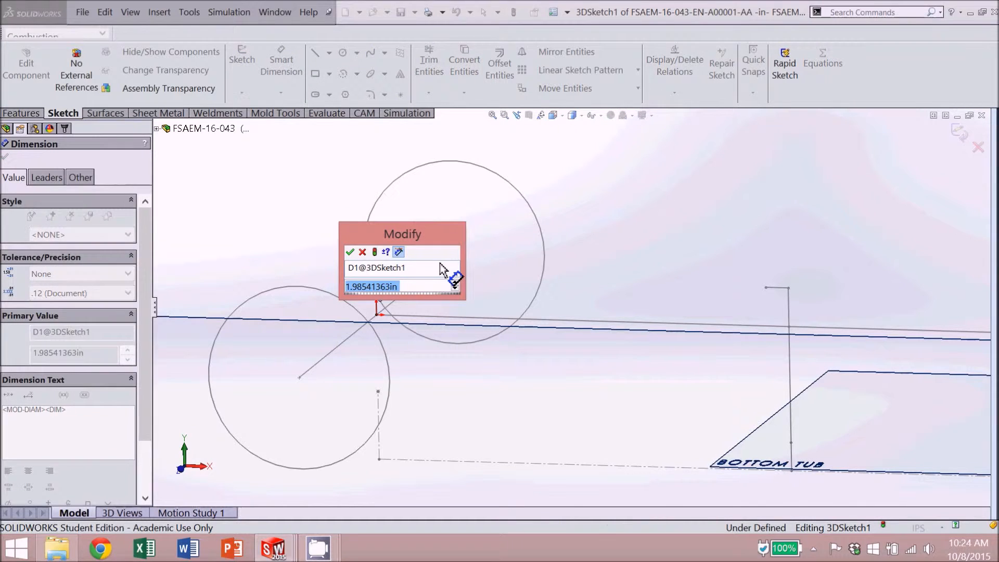
{"action": "type", "text": "="}
{"action": "mouse_move", "coordinate": [417, 309]}
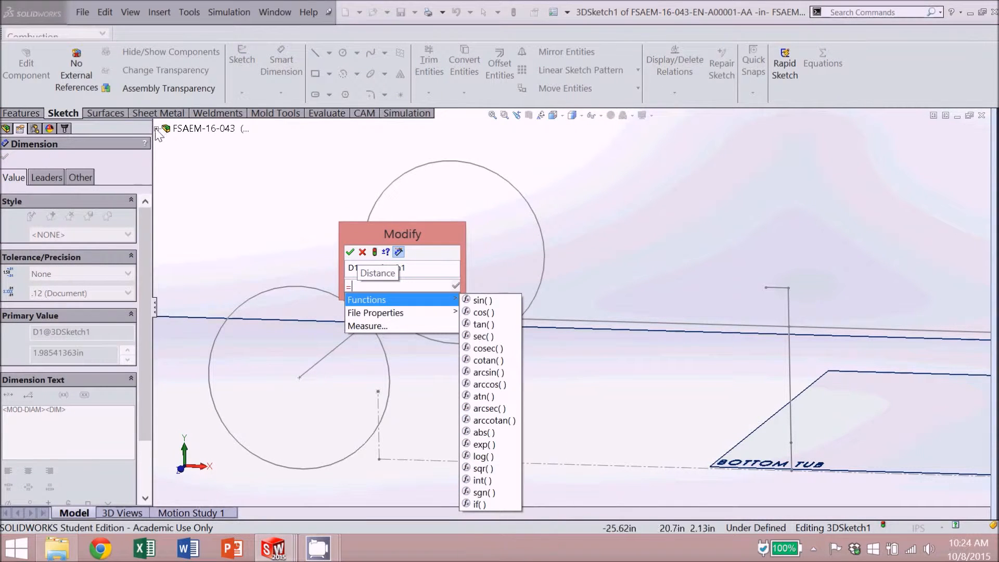
{"action": "left_click", "coordinate": [157, 129]}
{"action": "left_click", "coordinate": [156, 129]}
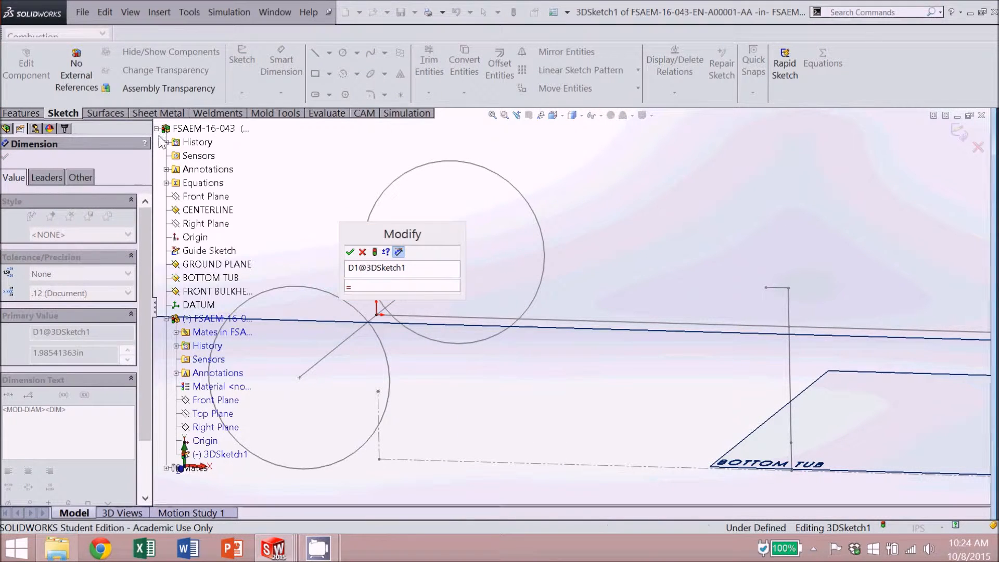
{"action": "left_click", "coordinate": [166, 183]}
{"action": "left_click", "coordinate": [229, 196]}
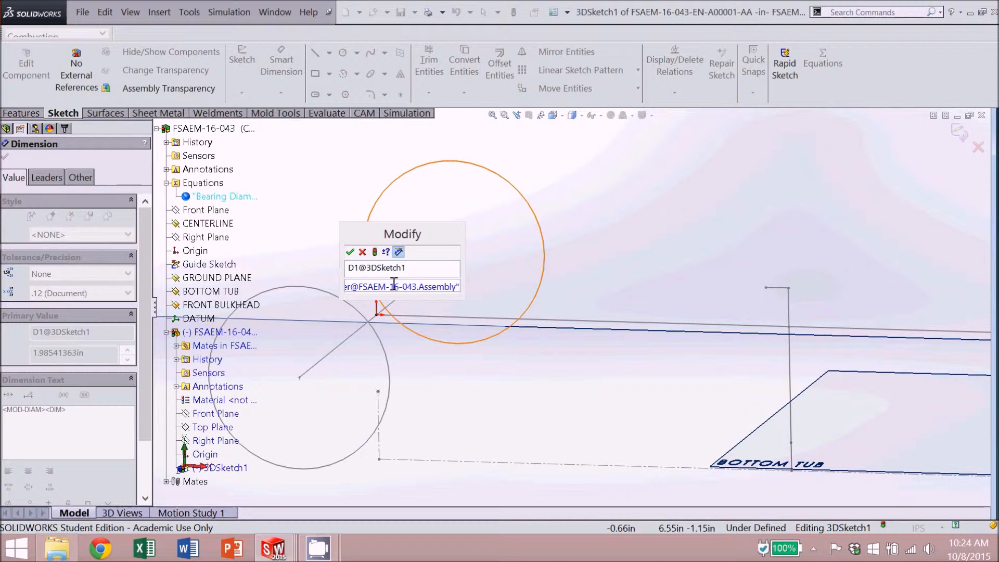
{"action": "left_click", "coordinate": [350, 252]}
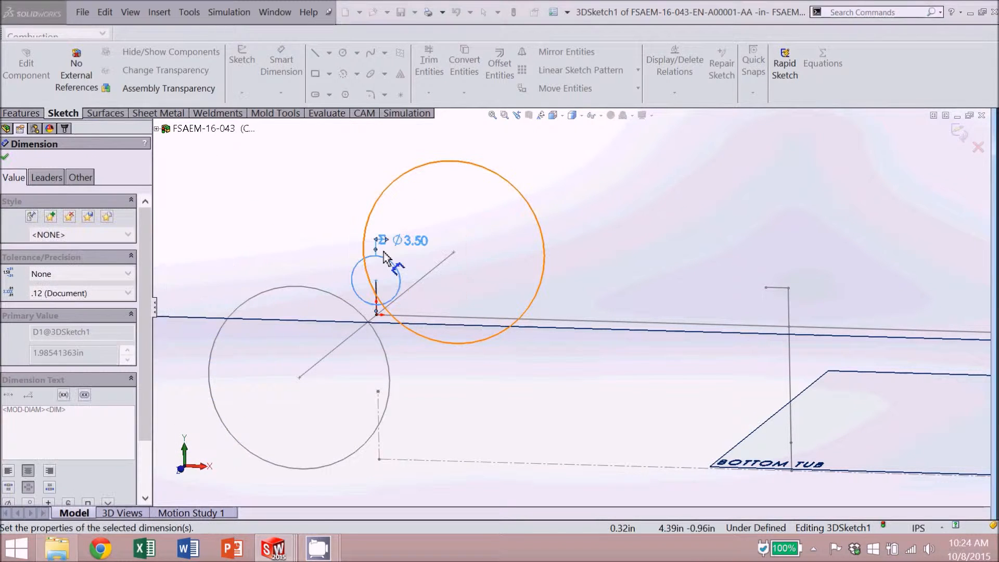
{"action": "left_click", "coordinate": [378, 296]}
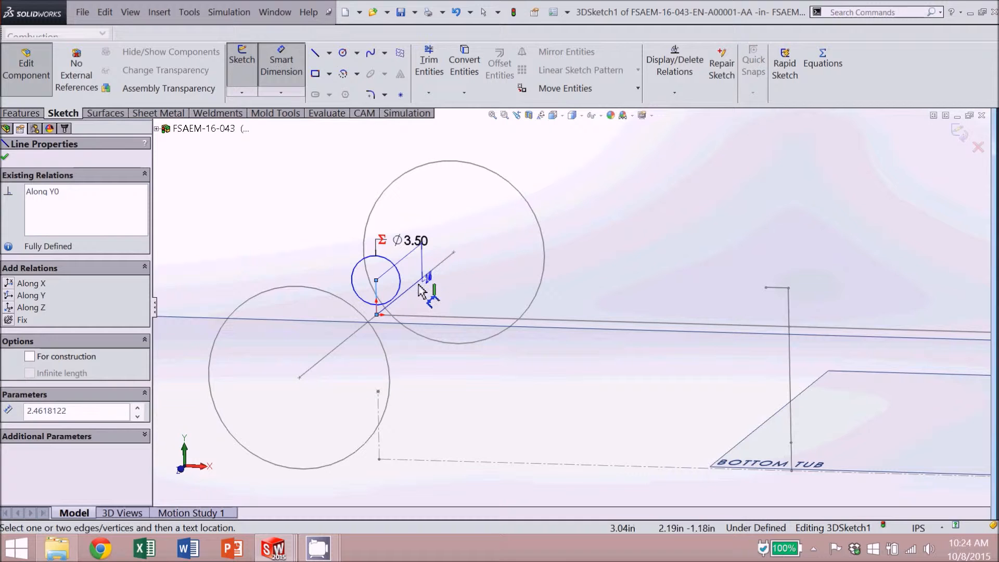
{"action": "left_click", "coordinate": [418, 284]}
{"action": "key", "text": "Escape"}
{"action": "left_click", "coordinate": [281, 63]}
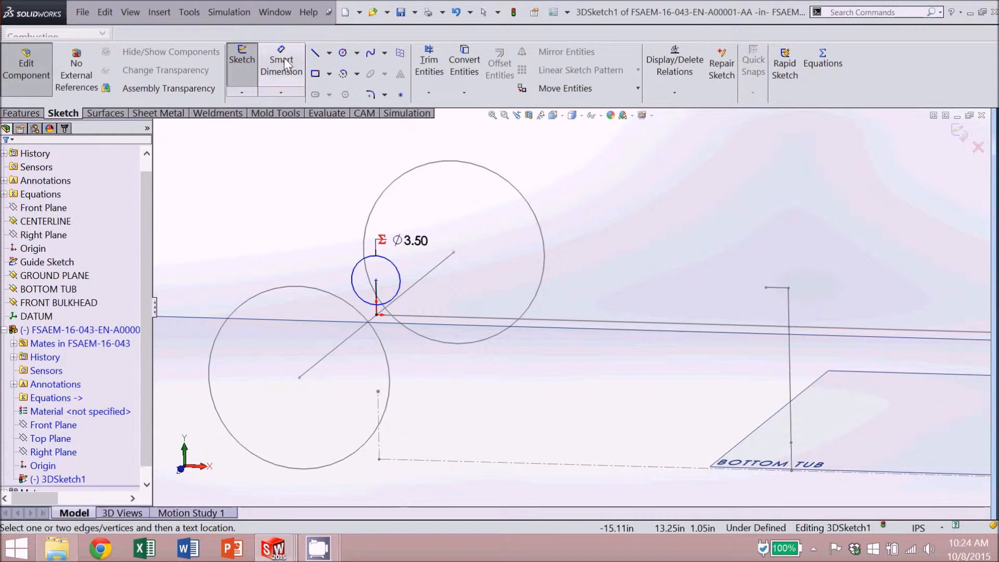
{"action": "left_click", "coordinate": [377, 300]}
{"action": "key", "text": "Escape"}
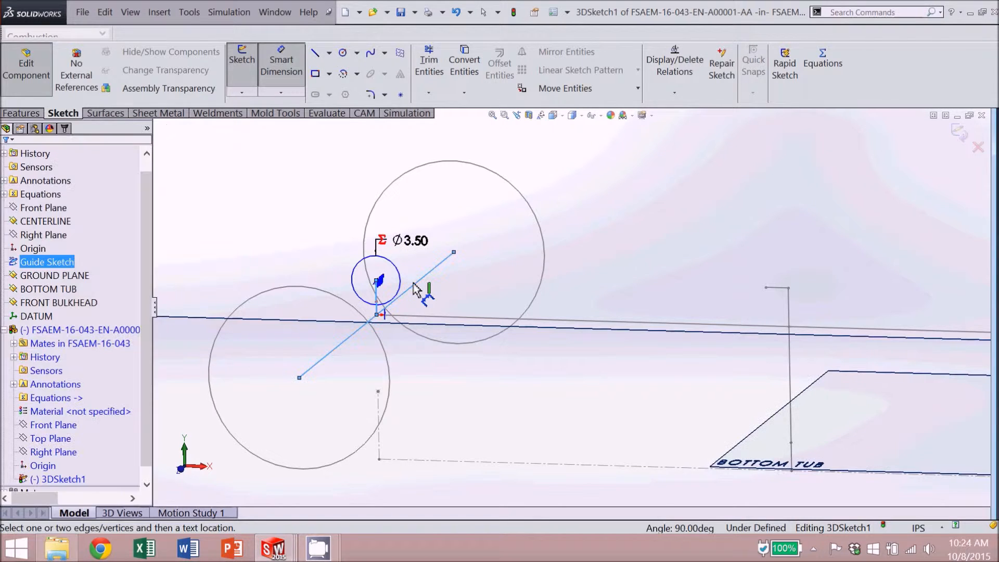
{"action": "key", "text": "Escape"}
{"action": "left_click", "coordinate": [284, 53]}
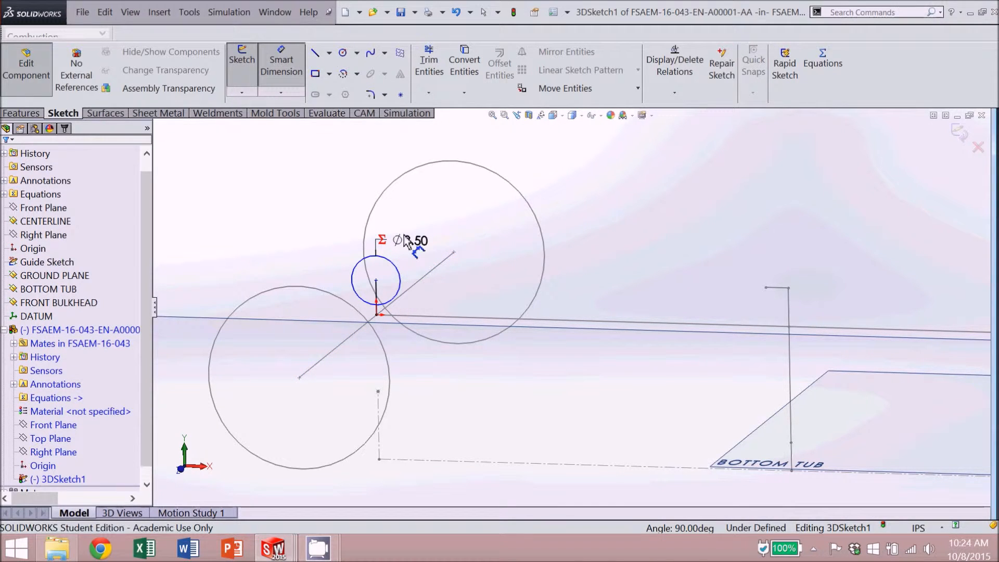
{"action": "left_click", "coordinate": [377, 303]}
{"action": "left_click", "coordinate": [333, 320]}
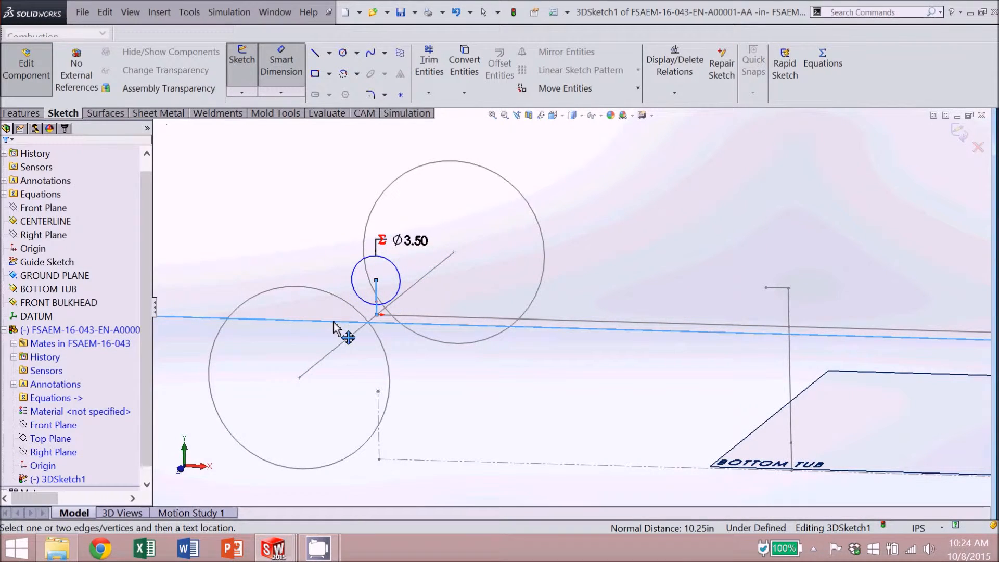
{"action": "key", "text": "Escape"}
{"action": "key", "text": "Escape"}
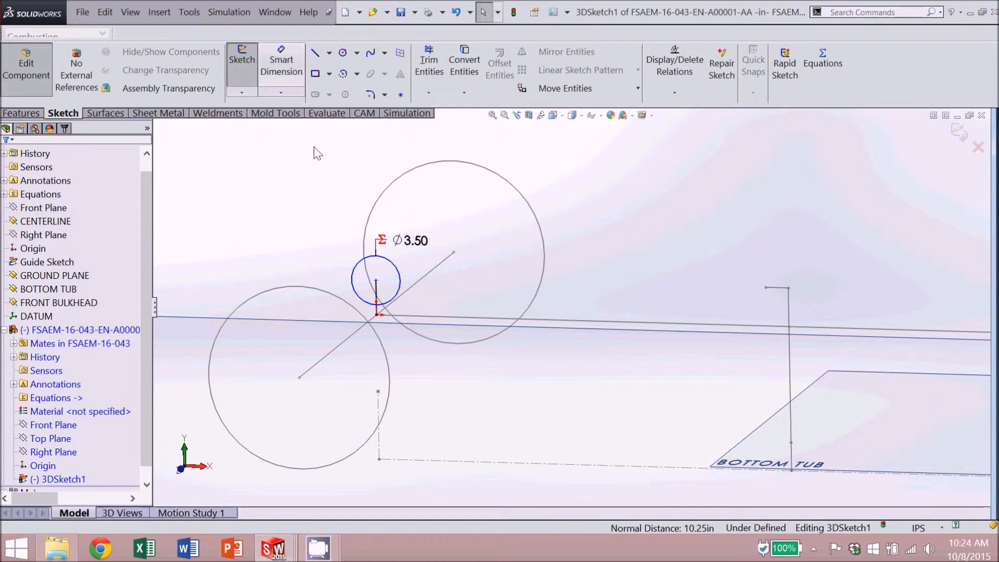
- Dimension the vertical line below the small circle to 5.5 in and finish the 3D sketch
{"action": "left_click", "coordinate": [310, 68]}
{"action": "left_click", "coordinate": [297, 64]}
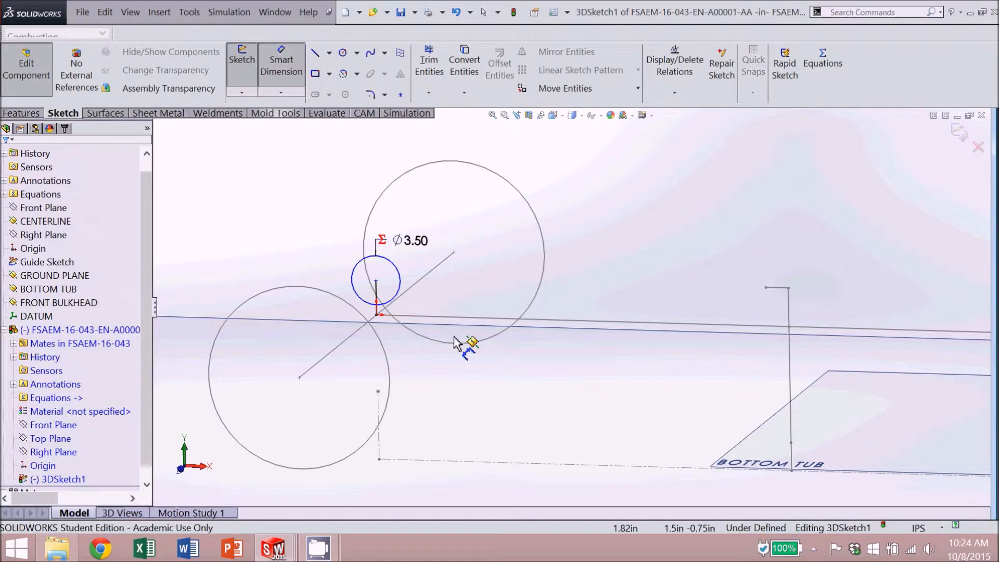
{"action": "left_click", "coordinate": [375, 303]}
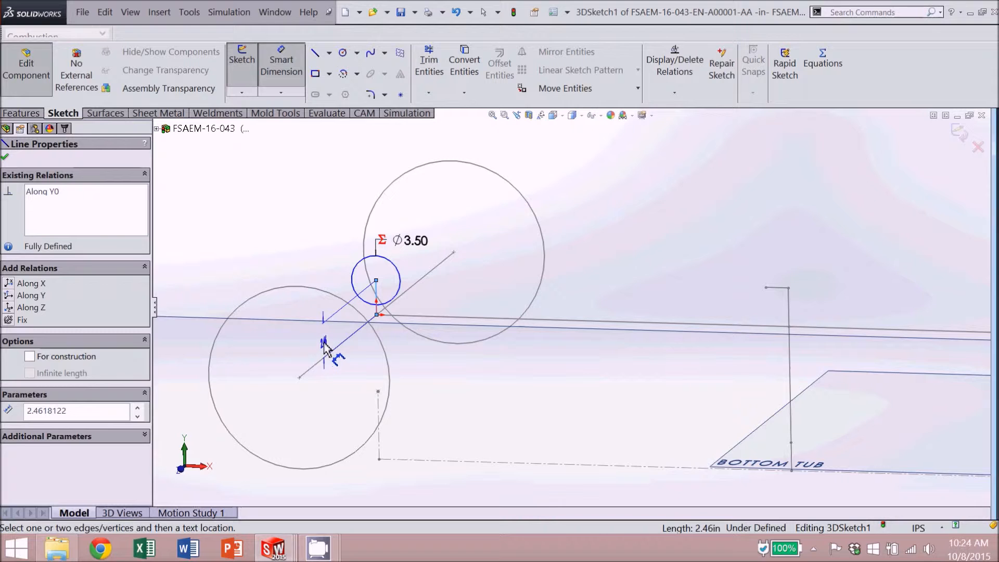
{"action": "left_click", "coordinate": [325, 350]}
{"action": "type", "text": "5."}
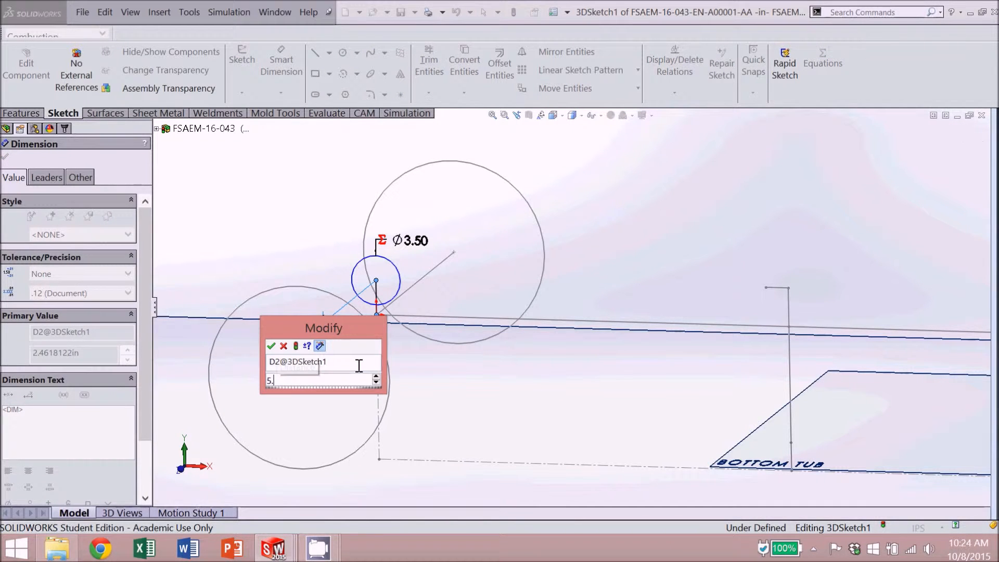
{"action": "type", "text": "5"}
{"action": "left_click", "coordinate": [272, 346]}
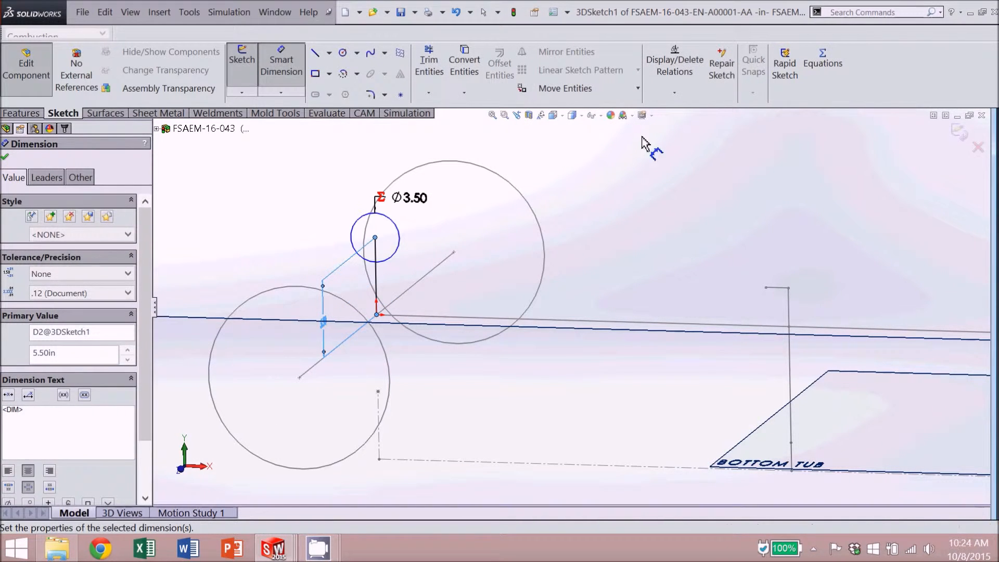
{"action": "left_click", "coordinate": [5, 156]}
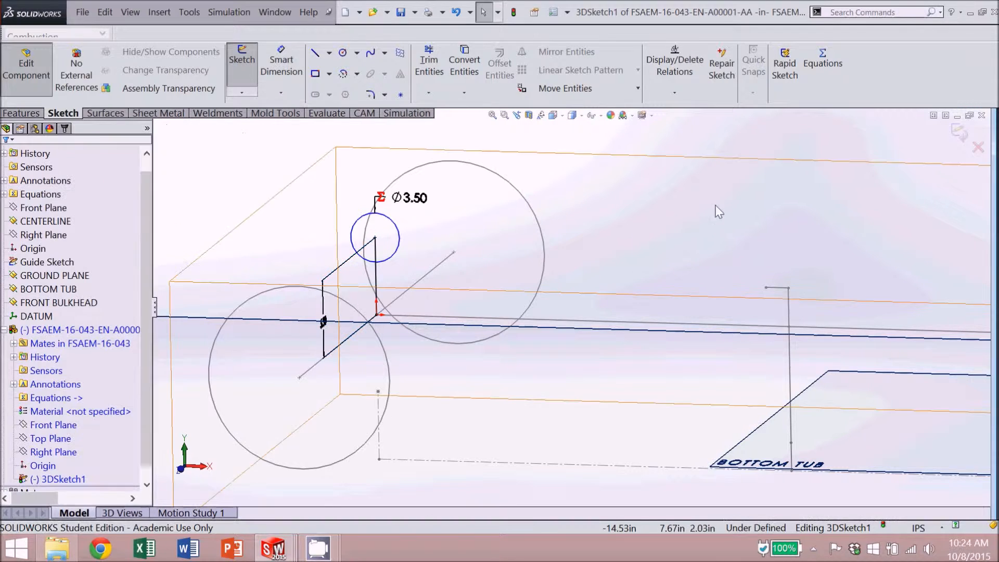
{"action": "left_click", "coordinate": [959, 133]}
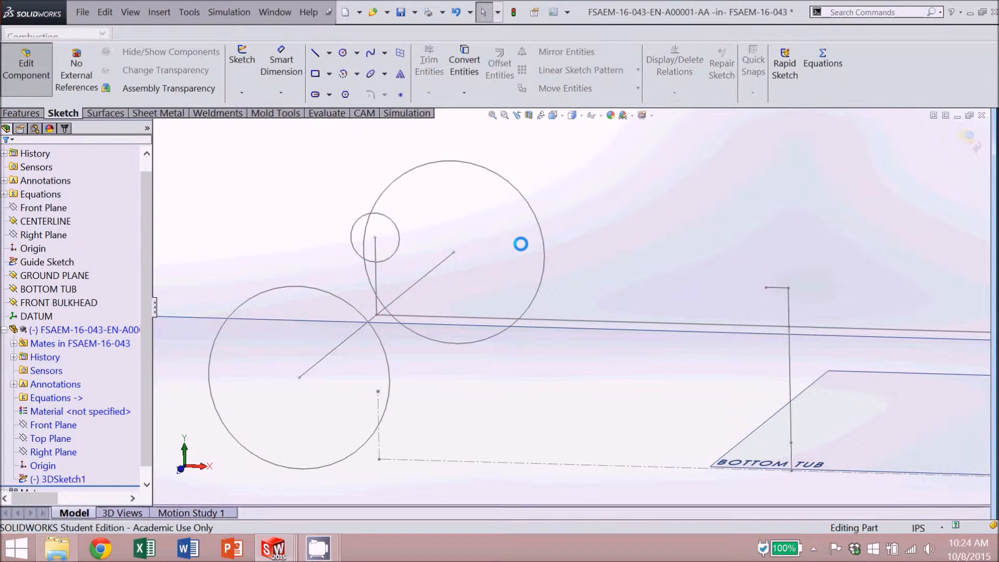
- Sketch a circle of about 1.32 in radius on the component's Front Plane, centred on the vertical line's upper end
{"action": "left_click", "coordinate": [343, 51]}
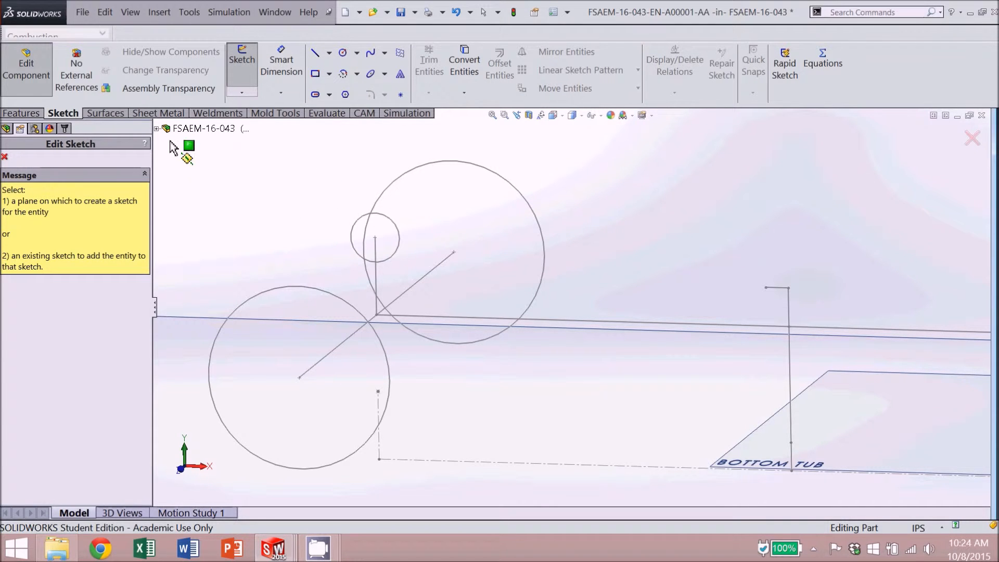
{"action": "left_click", "coordinate": [202, 129]}
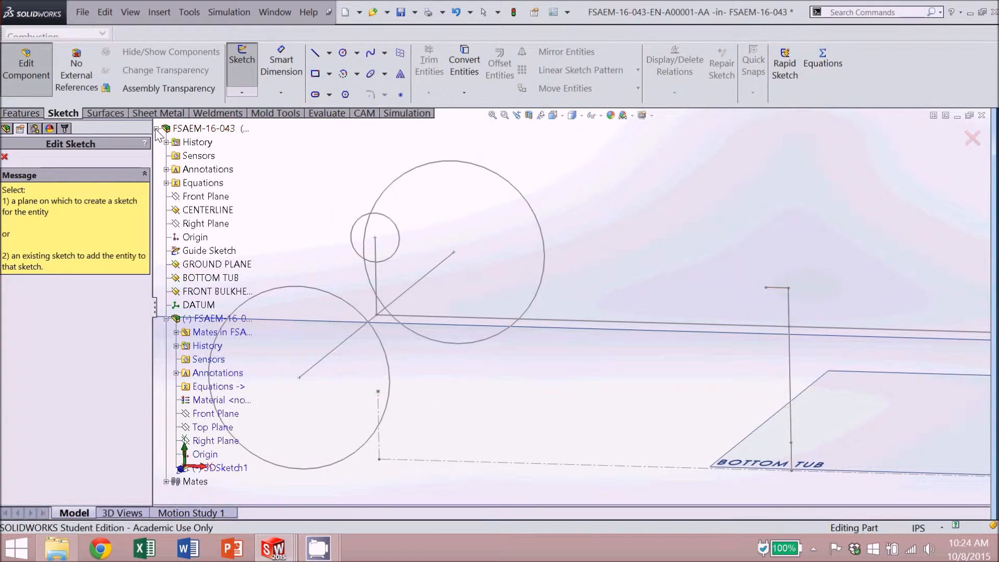
{"action": "left_click", "coordinate": [210, 414]}
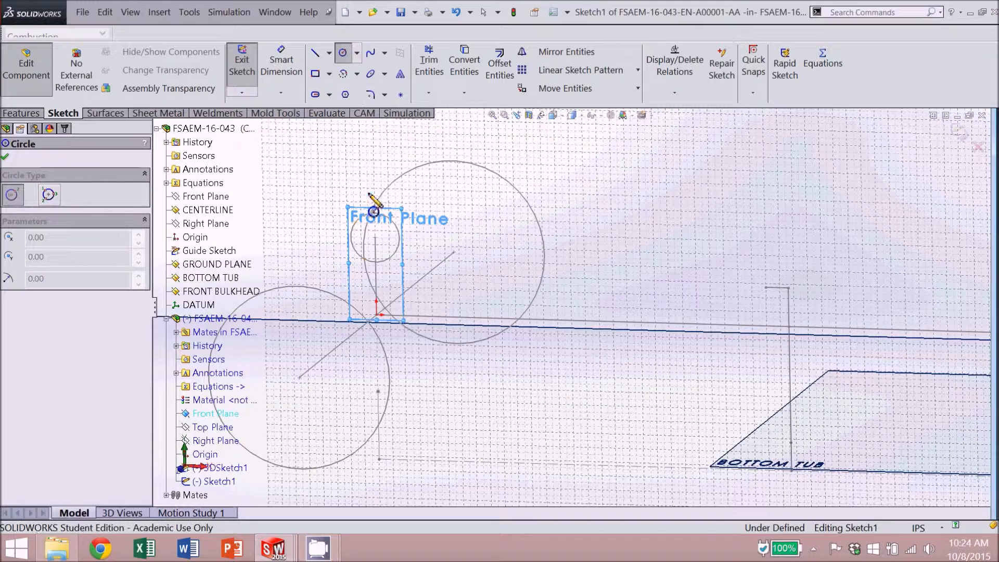
{"action": "left_click", "coordinate": [375, 238]}
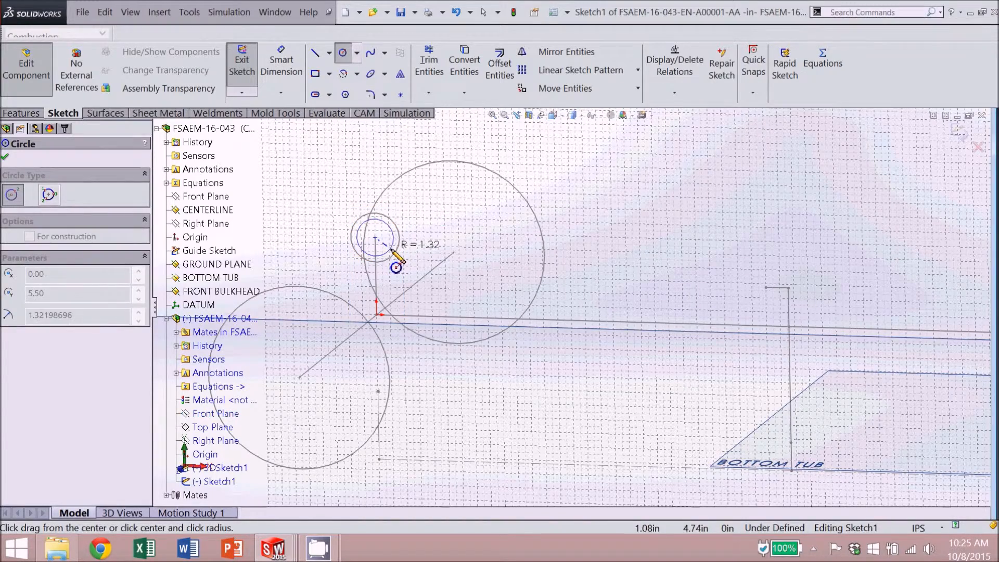
{"action": "left_click", "coordinate": [391, 247]}
{"action": "key", "text": "Escape"}
- Make the new circle equal in size to the small 3DSketch1 circle around it
{"action": "scroll", "coordinate": [381, 240], "scroll_direction": "down", "scroll_amount": 1}
{"action": "scroll", "coordinate": [382, 245], "scroll_direction": "down", "scroll_amount": 2}
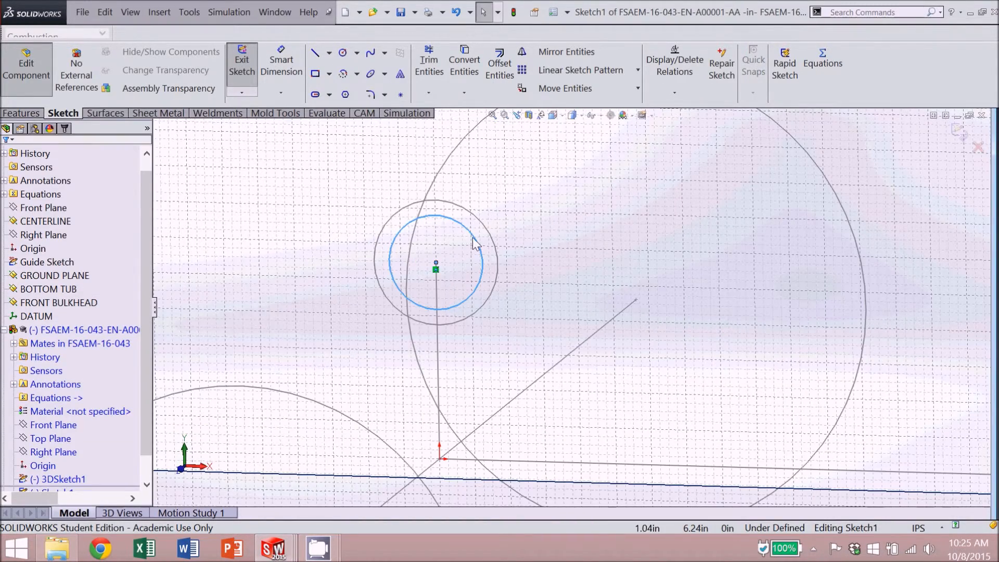
{"action": "left_click", "coordinate": [475, 243]}
{"action": "left_click", "coordinate": [497, 246], "text": "ctrl"}
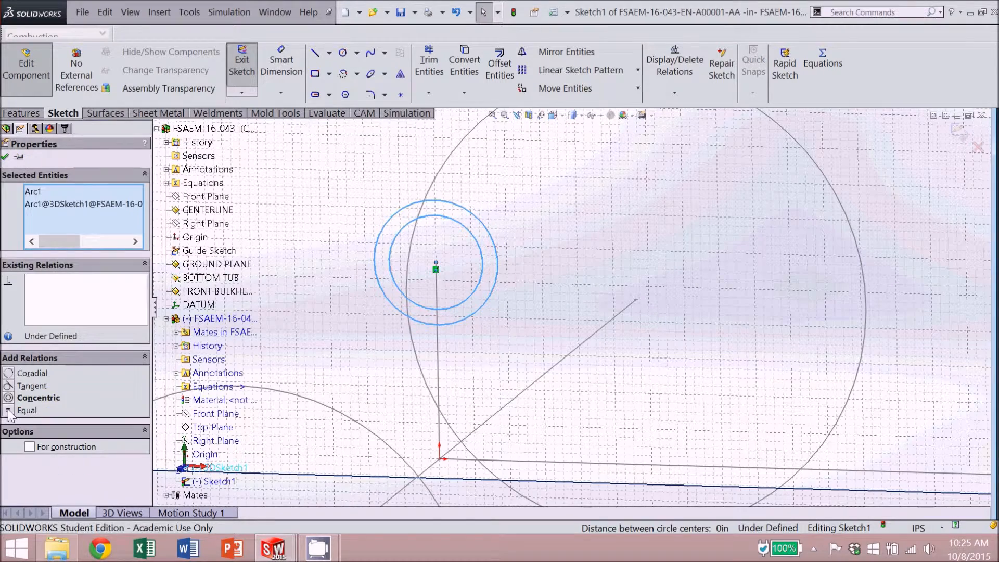
{"action": "left_click", "coordinate": [9, 411]}
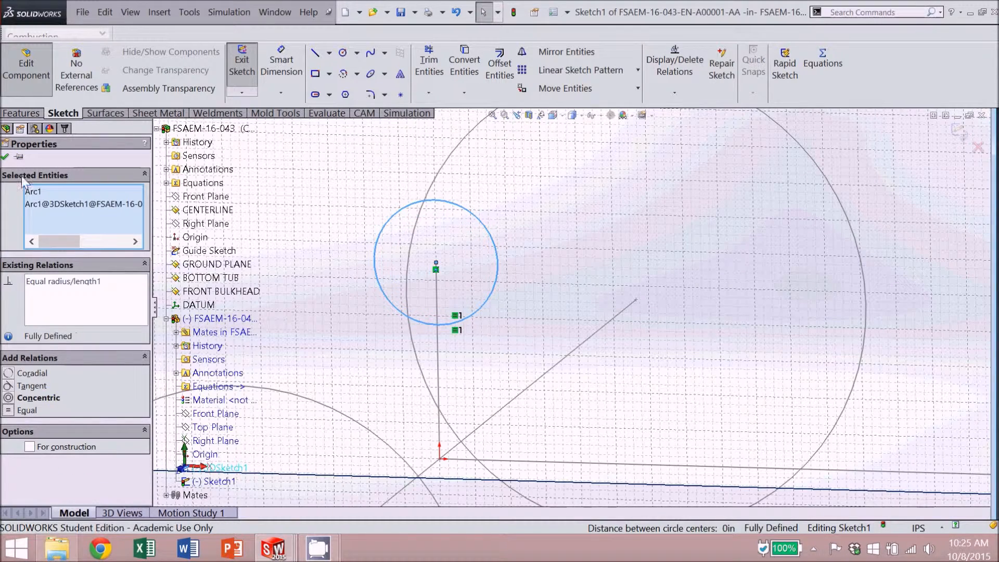
{"action": "left_click", "coordinate": [5, 157]}
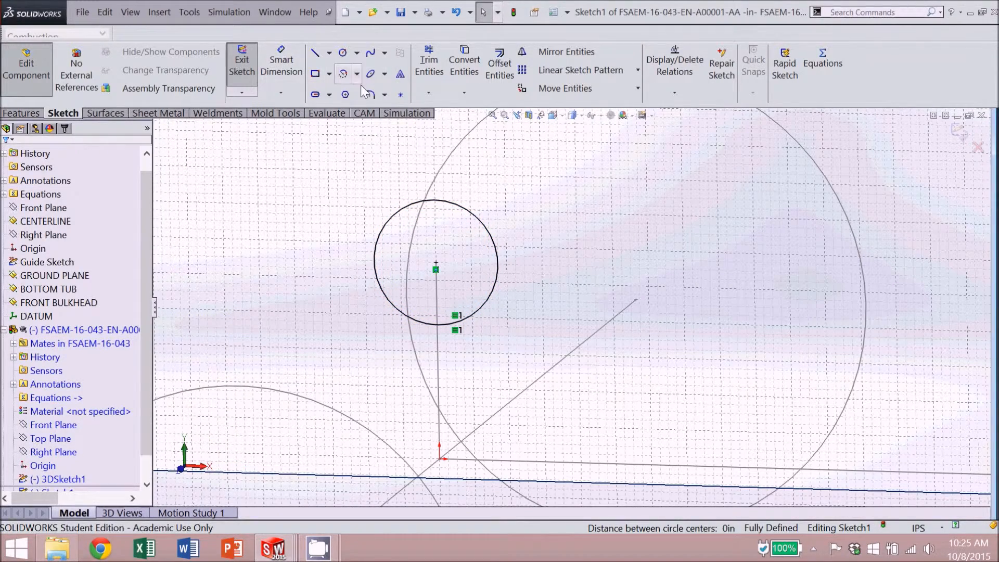
{"action": "scroll", "coordinate": [360, 85], "scroll_direction": "up", "scroll_amount": 1}
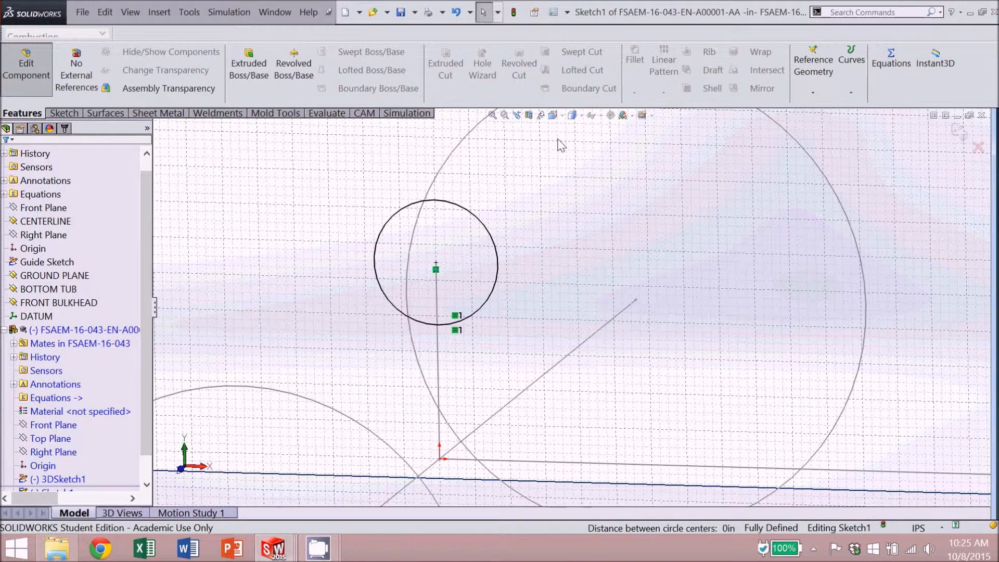
{"action": "left_click", "coordinate": [86, 116]}
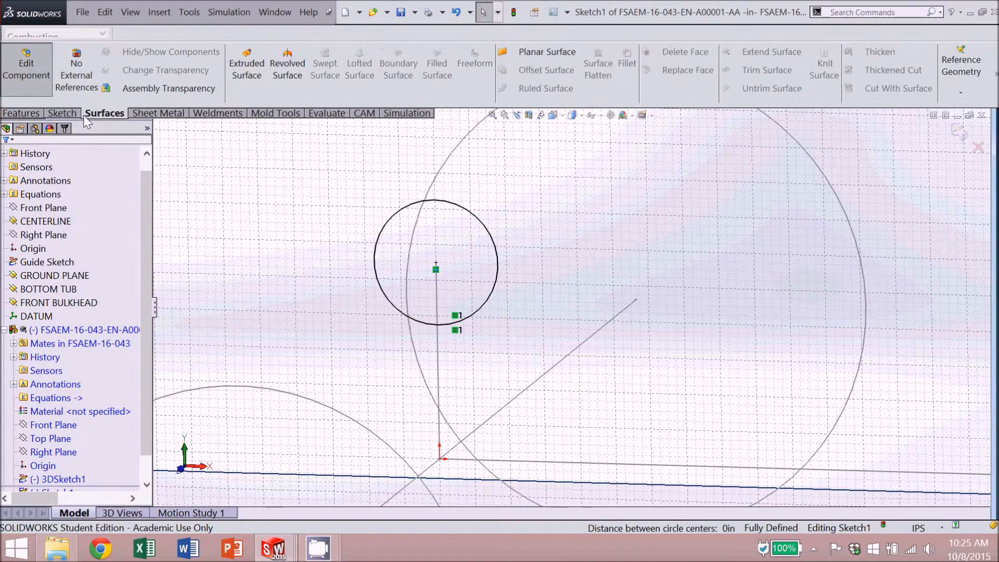
{"action": "left_click", "coordinate": [65, 114]}
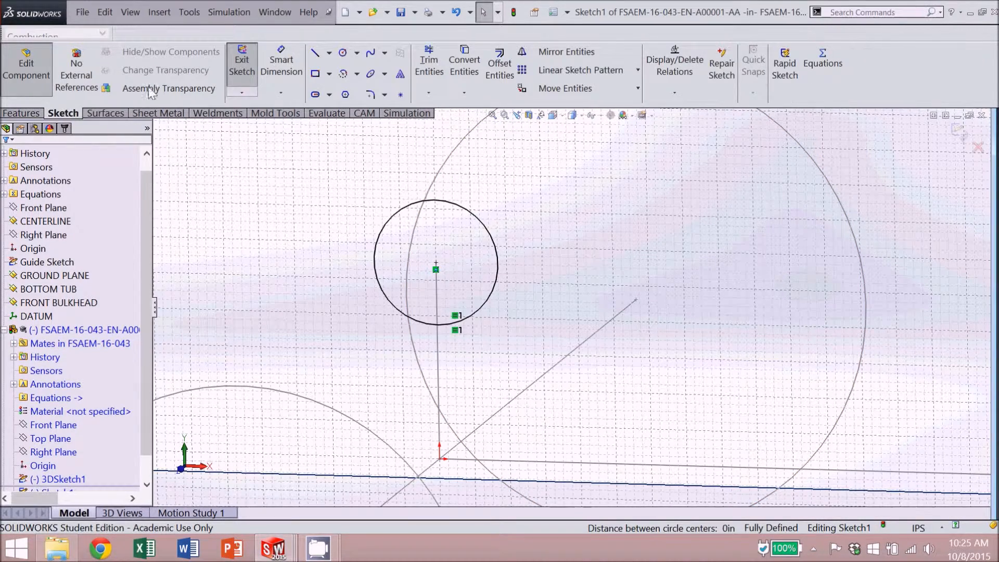
- Sketch a larger circle around the bearing circle, sharing its centre point
{"action": "left_click", "coordinate": [341, 53]}
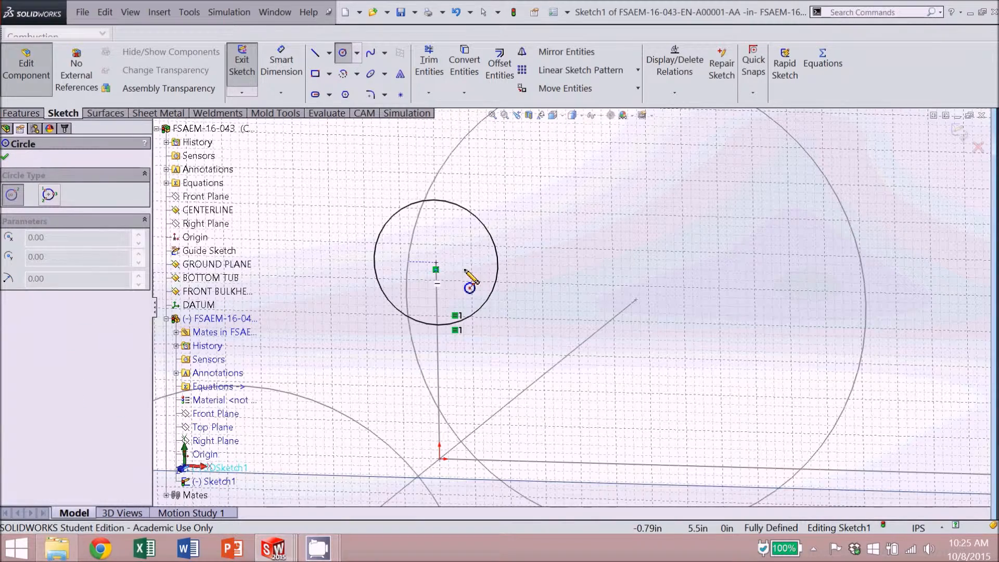
{"action": "left_click", "coordinate": [436, 263]}
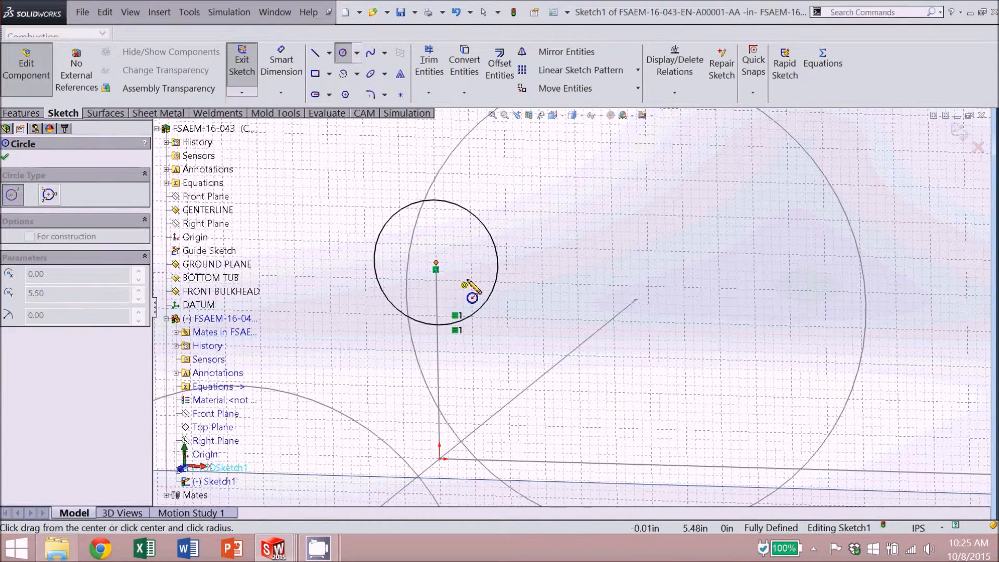
{"action": "left_click", "coordinate": [512, 313]}
- Sketch two side lines about 5.6 in long from the outer circle's side quadrants, joined by a base line through the origin
{"action": "left_click", "coordinate": [316, 53]}
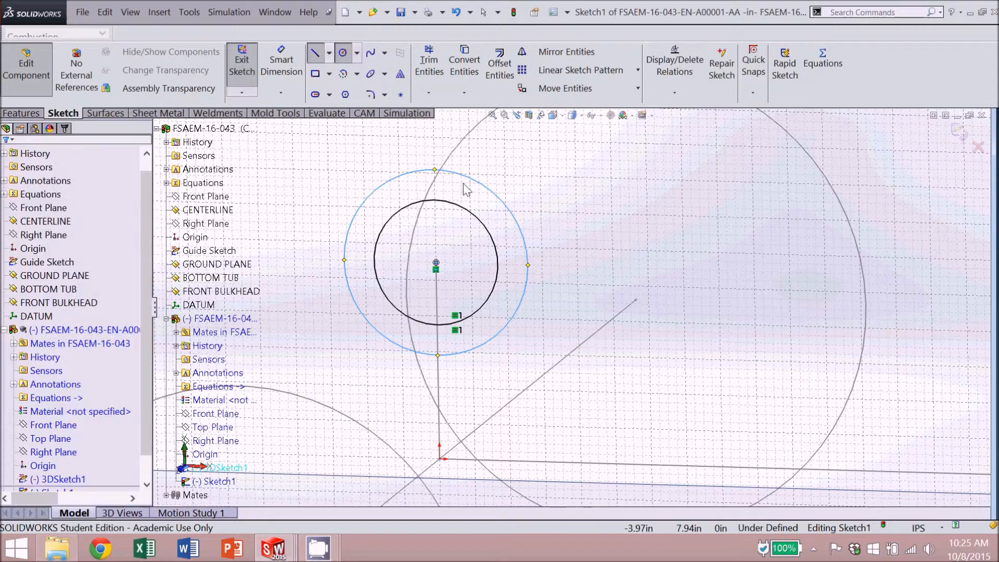
{"action": "left_click", "coordinate": [527, 264]}
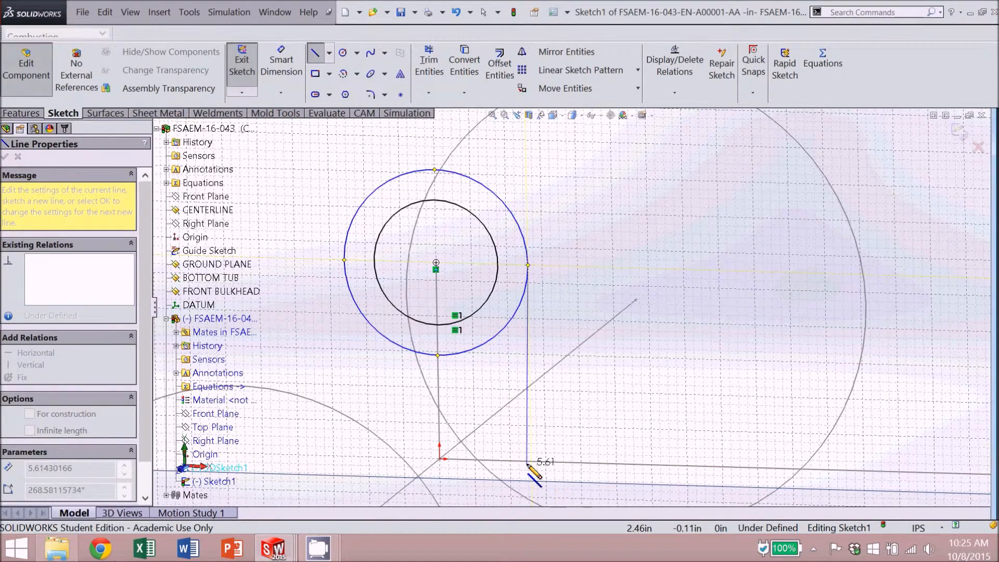
{"action": "left_click", "coordinate": [527, 460]}
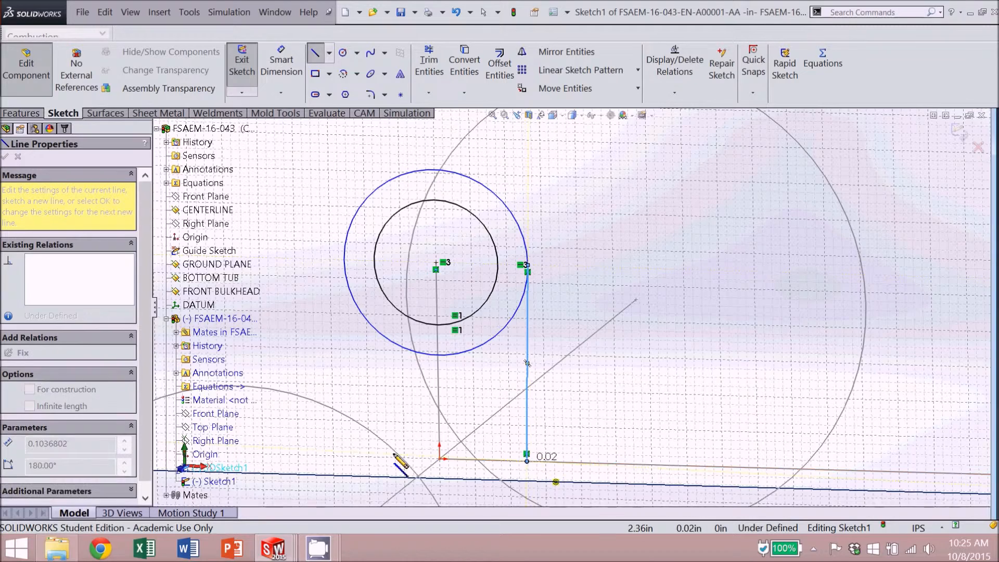
{"action": "left_click", "coordinate": [348, 456]}
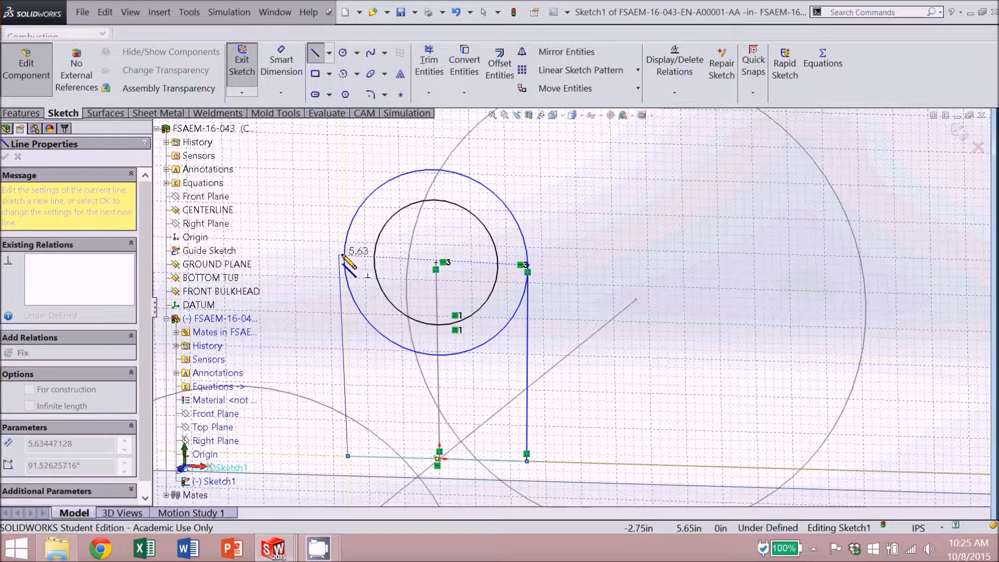
{"action": "left_click", "coordinate": [343, 258]}
{"action": "key", "text": "Escape"}
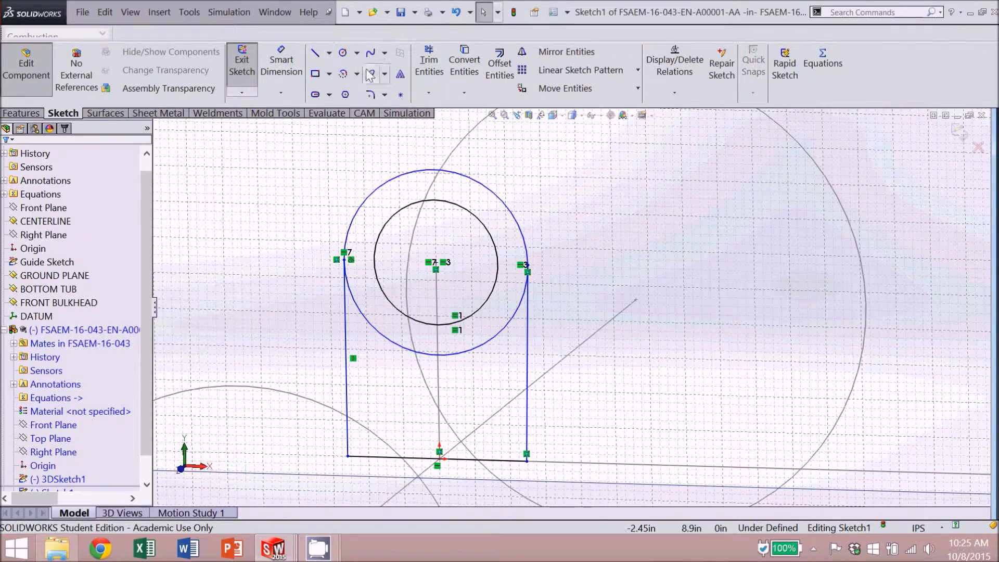
- Trim away the outer circle's lower arc between the two side lines
{"action": "left_click", "coordinate": [429, 63]}
{"action": "left_click_drag", "start_coordinate": [501, 333], "coordinate": [503, 313]}
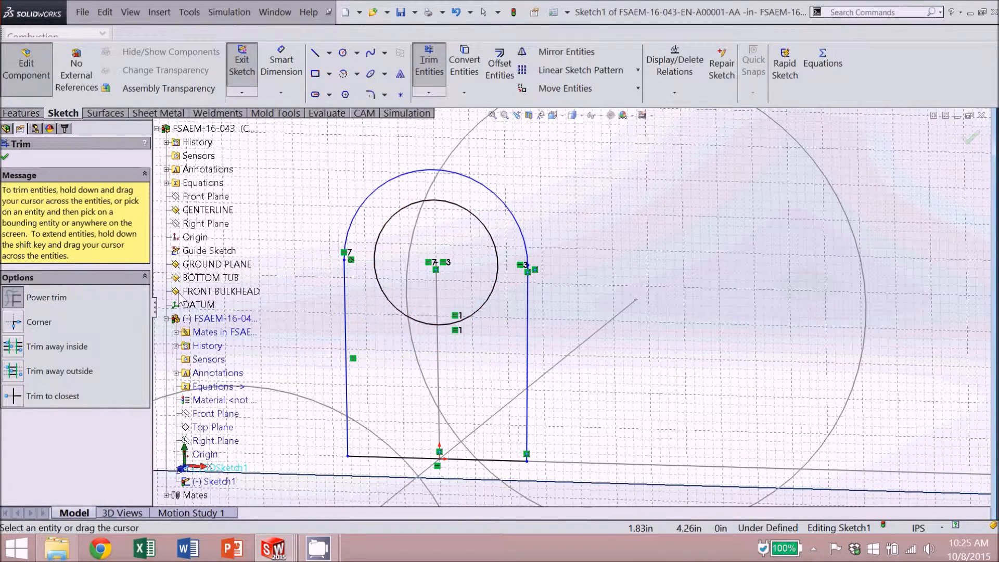
{"action": "left_click", "coordinate": [6, 156]}
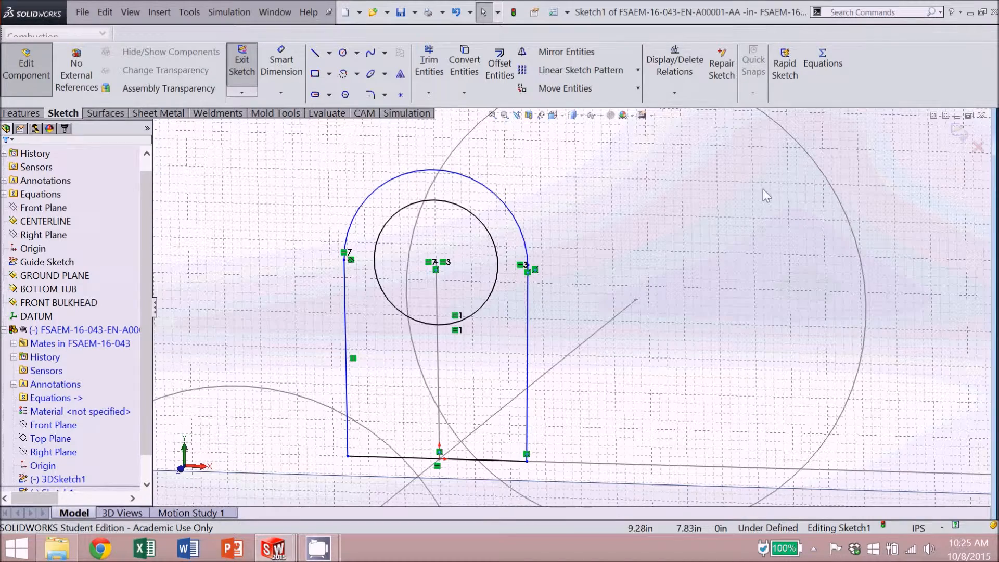
- Set up a boss extrude of the sketch with a Mid Plane end condition and a depth of 0.375 in
{"action": "left_click", "coordinate": [33, 113]}
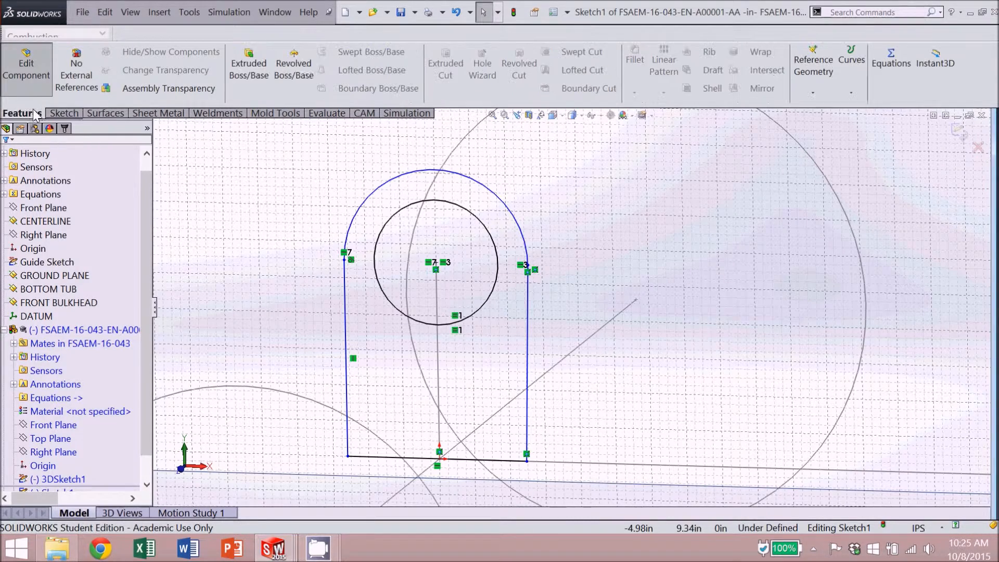
{"action": "left_click", "coordinate": [249, 63]}
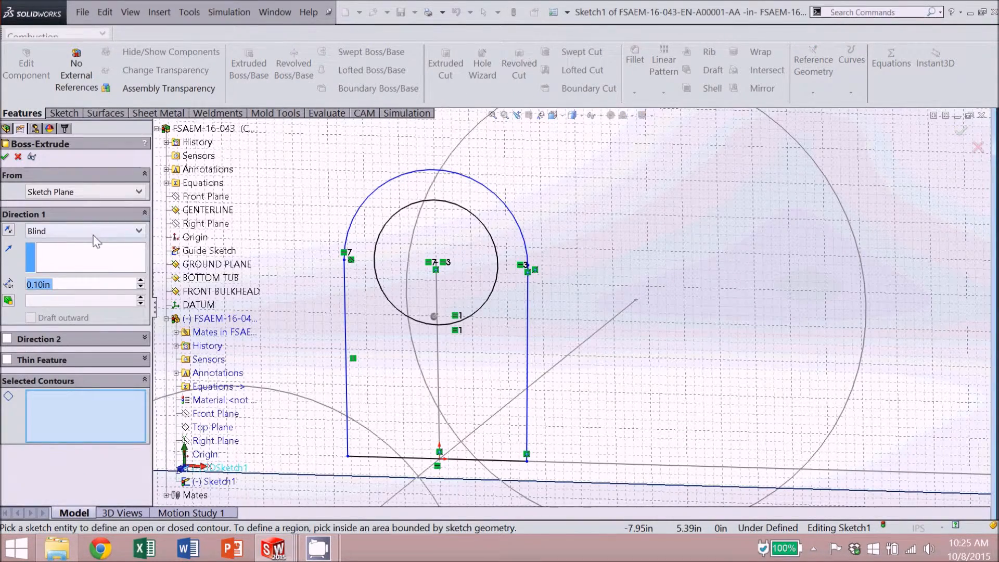
{"action": "left_click", "coordinate": [95, 240]}
{"action": "left_click", "coordinate": [75, 305]}
{"action": "type", "text": ".375"}
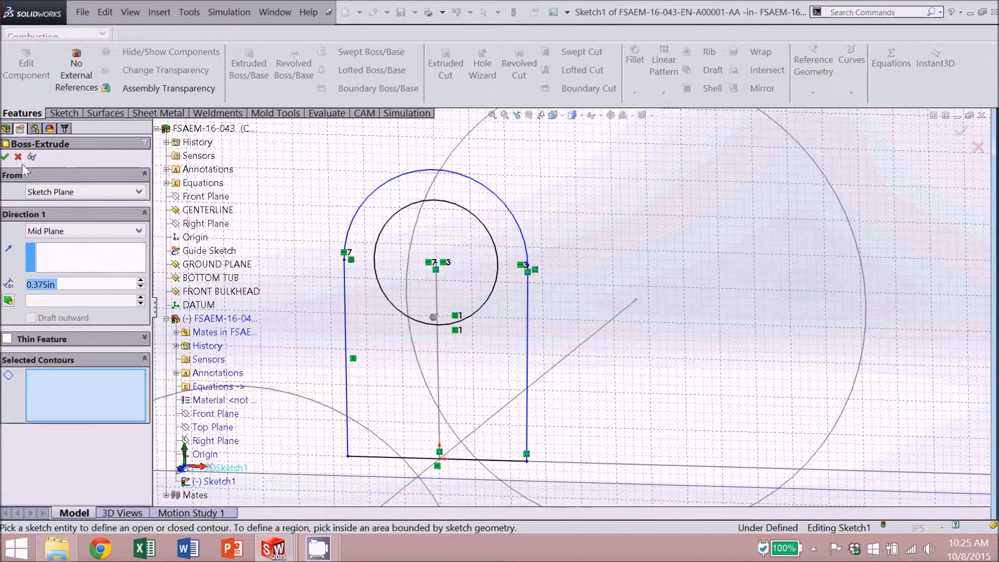
{"action": "left_click", "coordinate": [5, 157]}
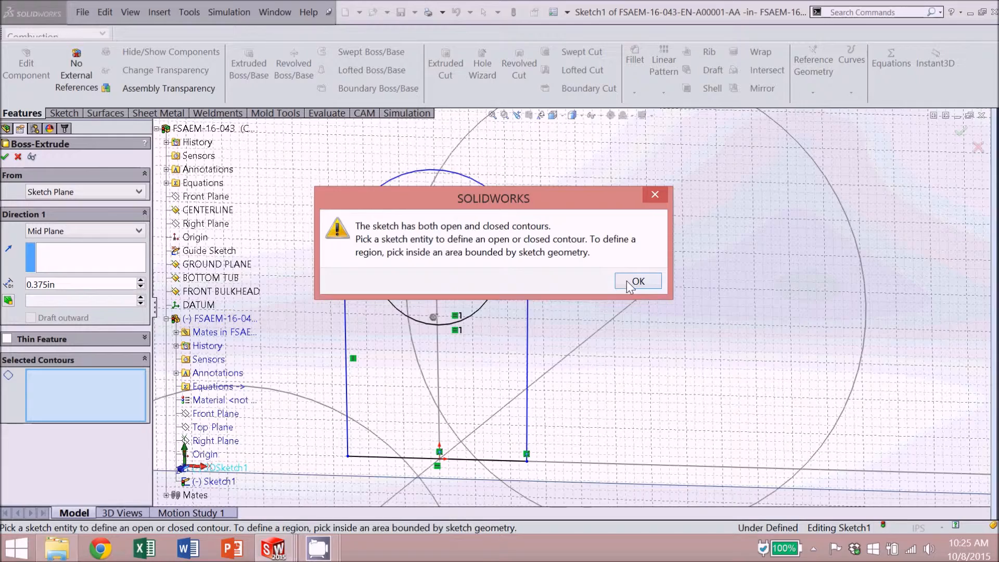
{"action": "left_click", "coordinate": [629, 286]}
- Select the region between the outer profile and the bearing circle as the extrude contour
{"action": "scroll", "coordinate": [535, 286], "scroll_direction": "down", "scroll_amount": 6}
{"action": "scroll", "coordinate": [567, 245], "scroll_direction": "down", "scroll_amount": 5}
{"action": "scroll", "coordinate": [512, 258], "scroll_direction": "down", "scroll_amount": 4}
{"action": "scroll", "coordinate": [529, 304], "scroll_direction": "up", "scroll_amount": 7}
{"action": "scroll", "coordinate": [536, 337], "scroll_direction": "down", "scroll_amount": 3}
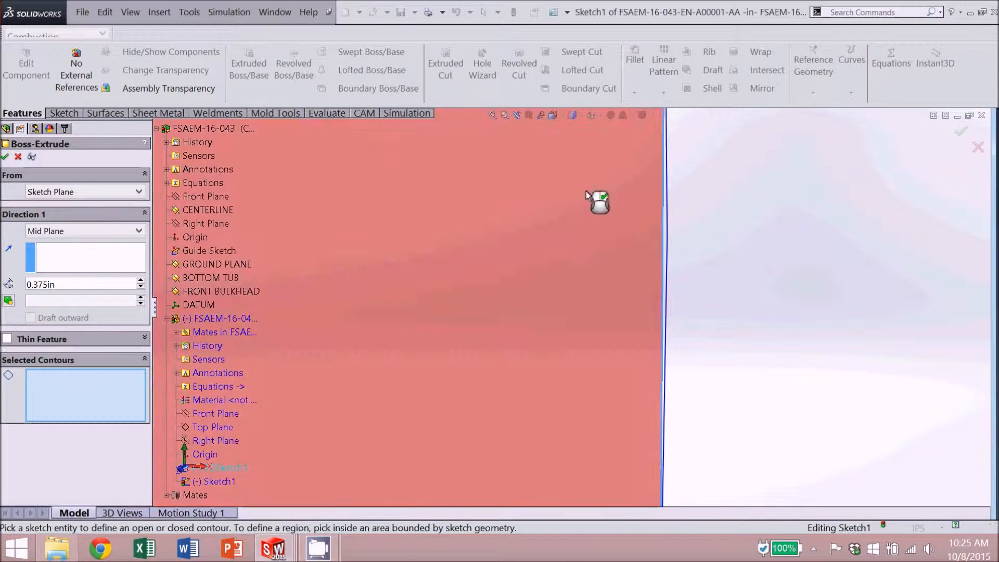
{"action": "left_click", "coordinate": [586, 192]}
{"action": "scroll", "coordinate": [628, 229], "scroll_direction": "up", "scroll_amount": 4}
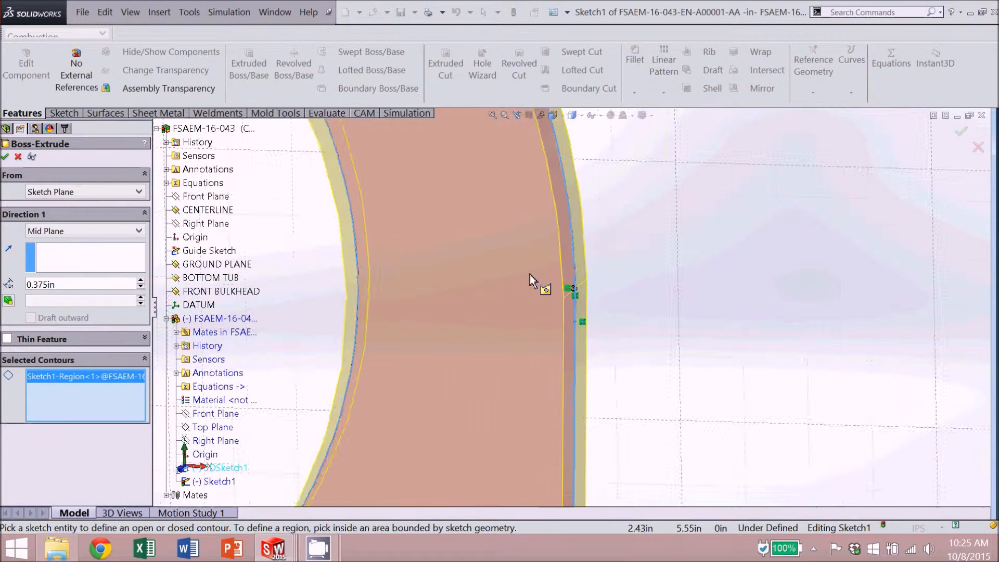
- Apply the bearing mount's boss extrude and leave part editing to return to the assembly
{"action": "scroll", "coordinate": [530, 281], "scroll_direction": "up", "scroll_amount": 2}
{"action": "left_click", "coordinate": [6, 157]}
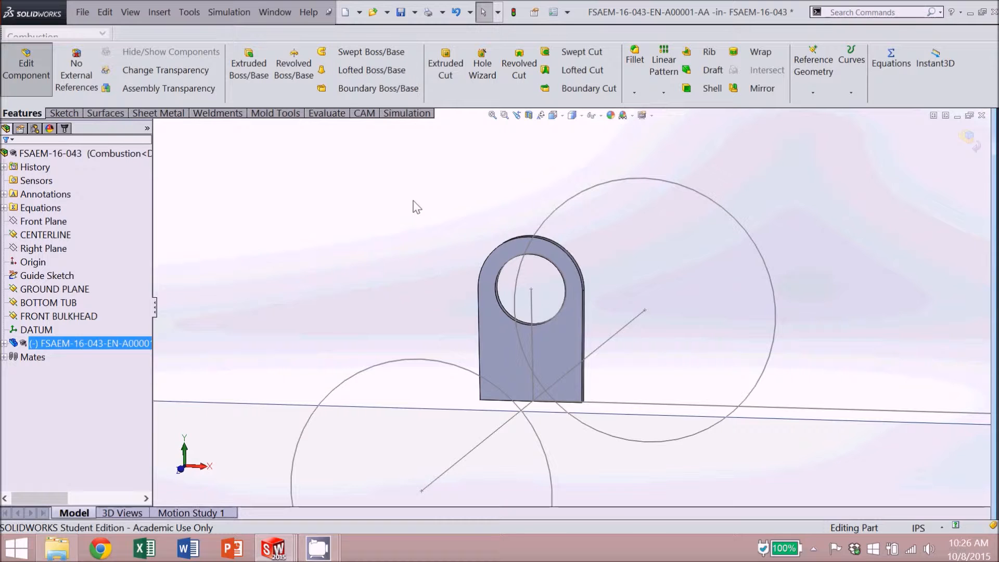
{"action": "left_click", "coordinate": [977, 135]}
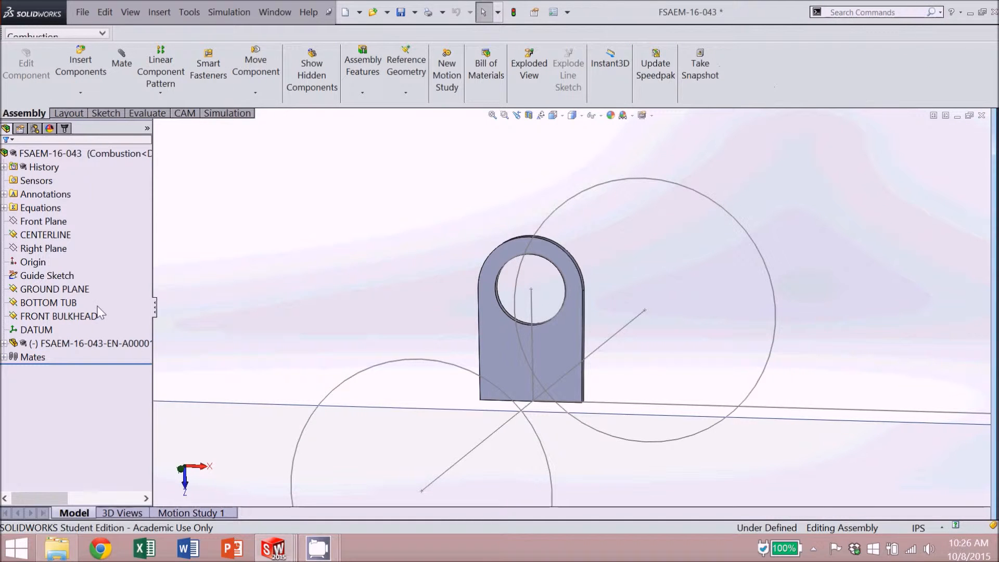
- Insert the open part FSAEM-16-043-EN-A00002-AA into the assembly beside the bearing mount
{"action": "left_click", "coordinate": [79, 66]}
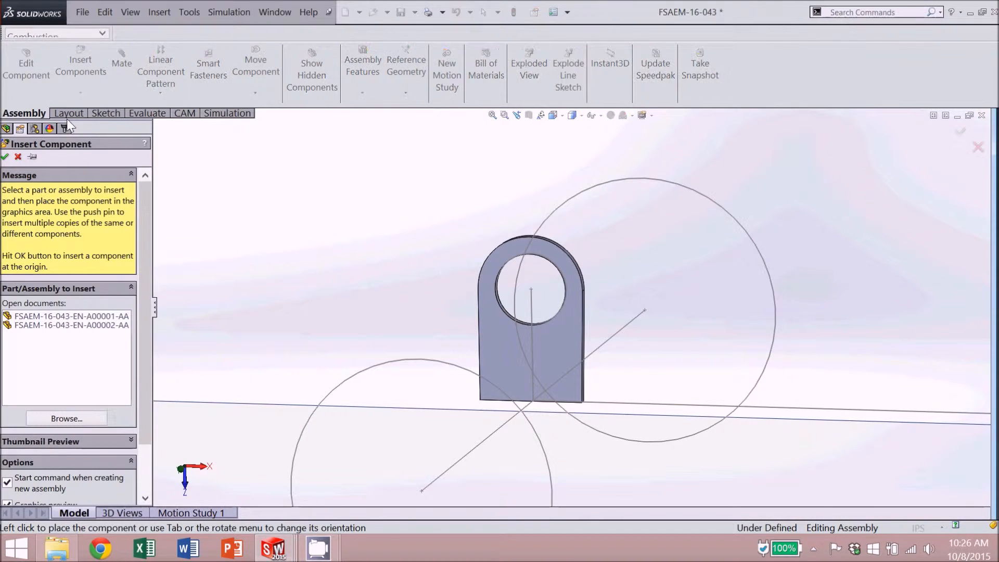
{"action": "left_click", "coordinate": [65, 326]}
{"action": "left_click", "coordinate": [410, 276]}
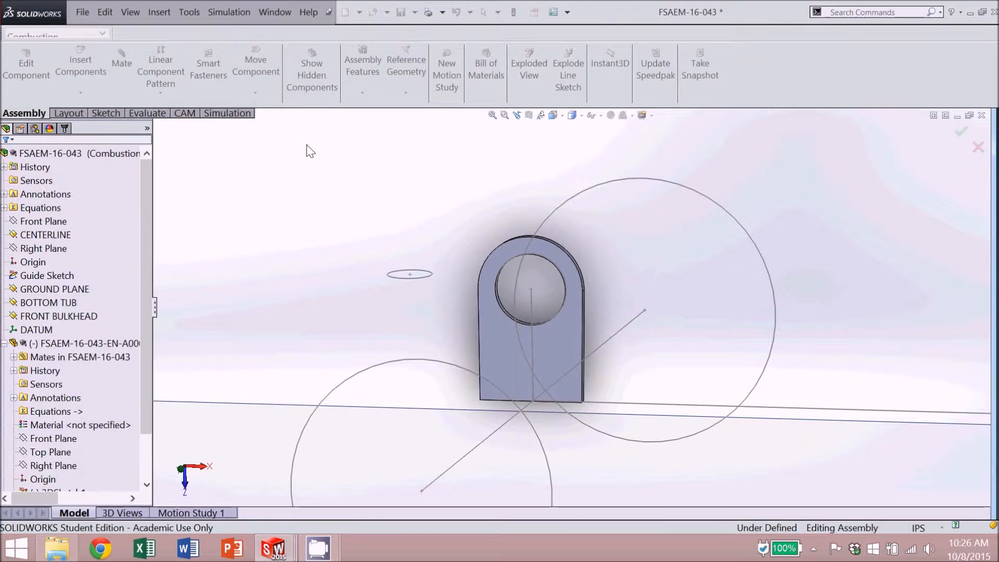
- Mate the center point of the inserted part's sketch circle coincident with the center point of the mount's hole
{"action": "left_click", "coordinate": [122, 62]}
{"action": "scroll", "coordinate": [426, 281], "scroll_direction": "down", "scroll_amount": 2}
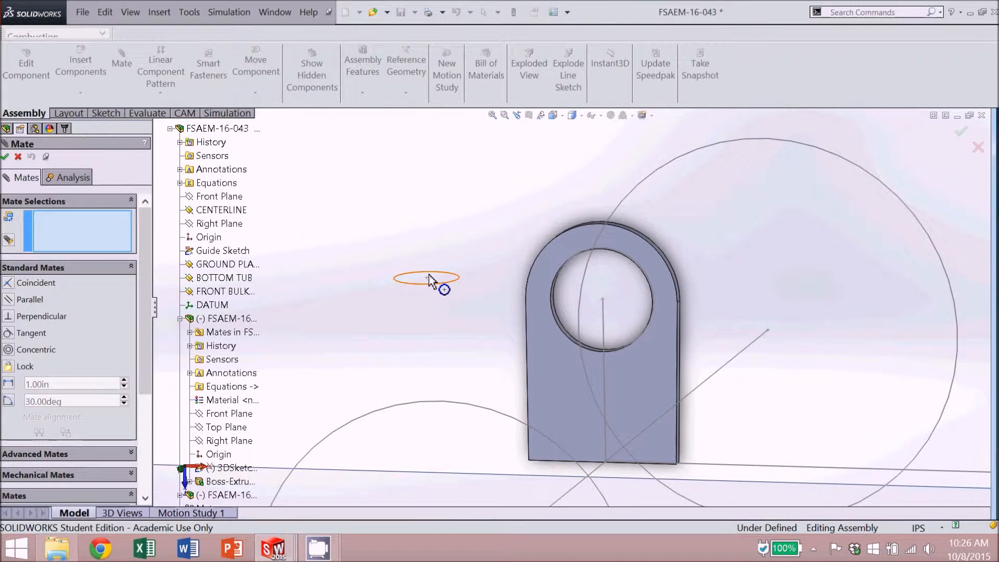
{"action": "left_click", "coordinate": [427, 278]}
{"action": "left_click", "coordinate": [603, 300]}
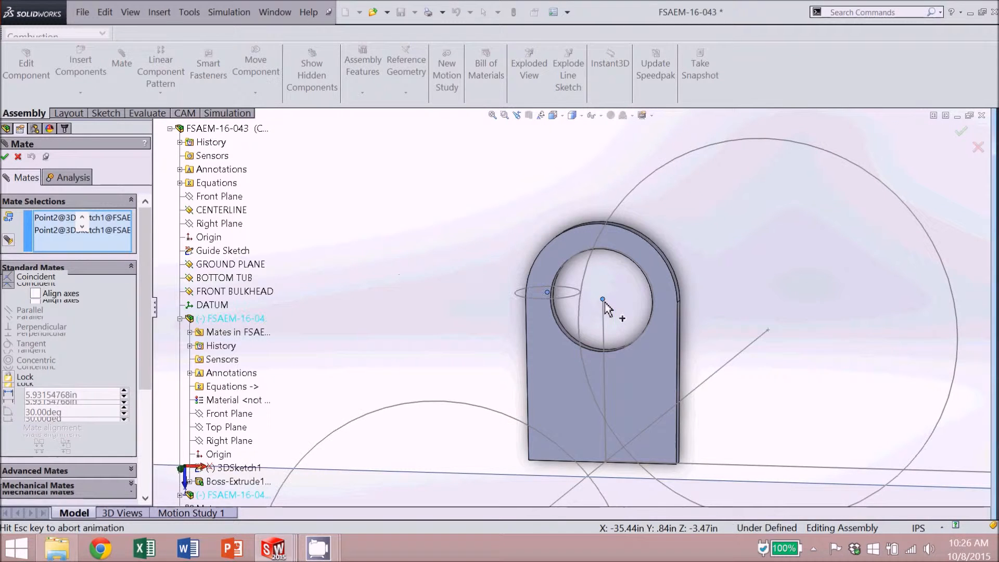
{"action": "left_click", "coordinate": [5, 156]}
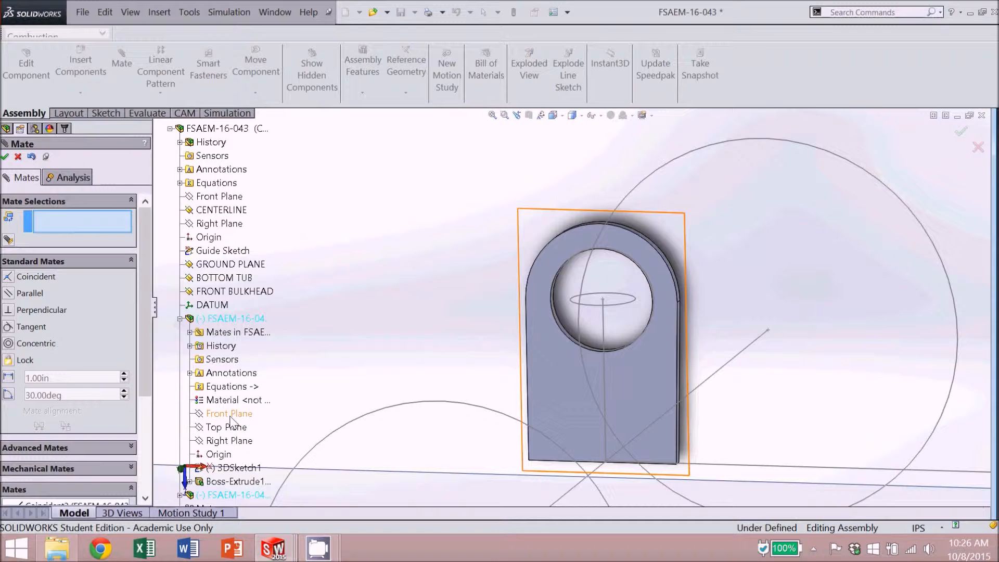
{"action": "left_click", "coordinate": [7, 156]}
{"action": "left_click_drag", "start_coordinate": [147, 270], "coordinate": [132, 391]}
{"action": "left_click", "coordinate": [5, 466]}
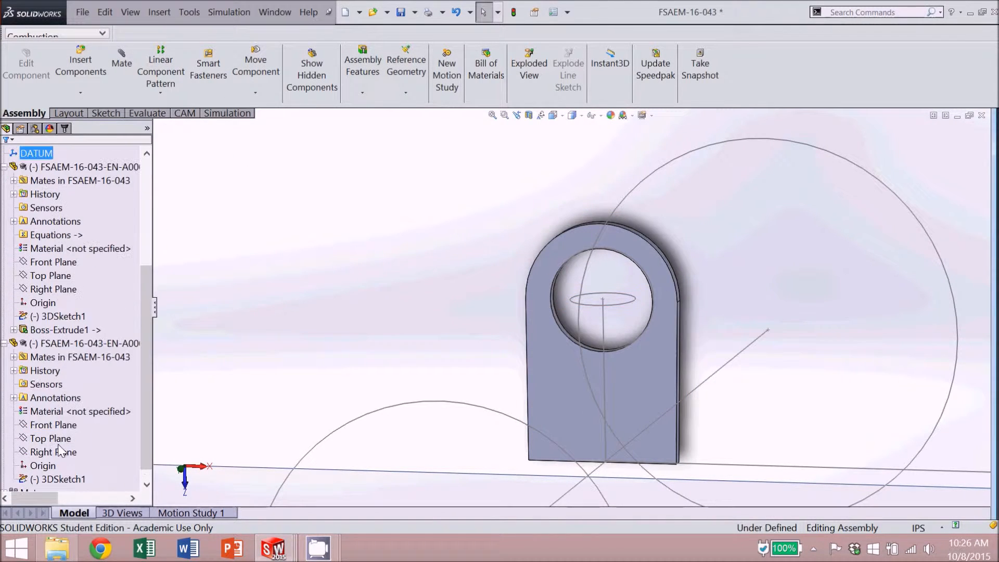
{"action": "left_click", "coordinate": [61, 430]}
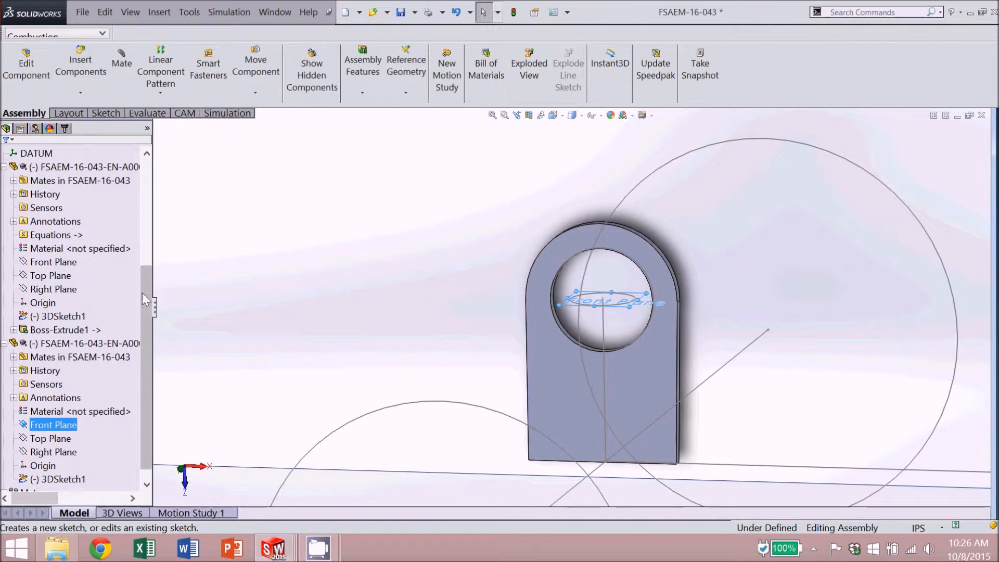
{"action": "left_click", "coordinate": [67, 316], "text": "ctrl"}
{"action": "scroll", "coordinate": [145, 278], "scroll_direction": "up", "scroll_amount": 5}
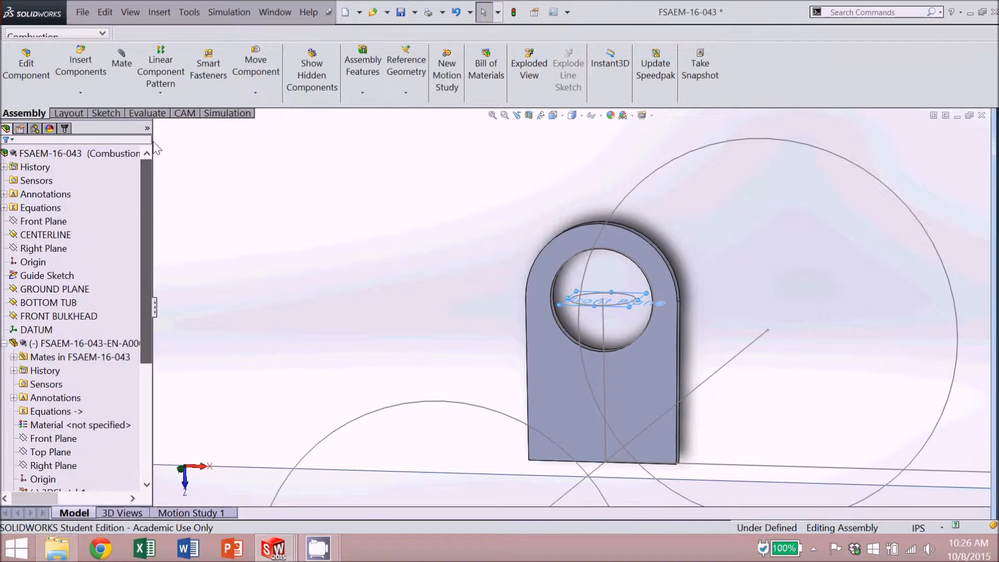
{"action": "left_click", "coordinate": [46, 234]}
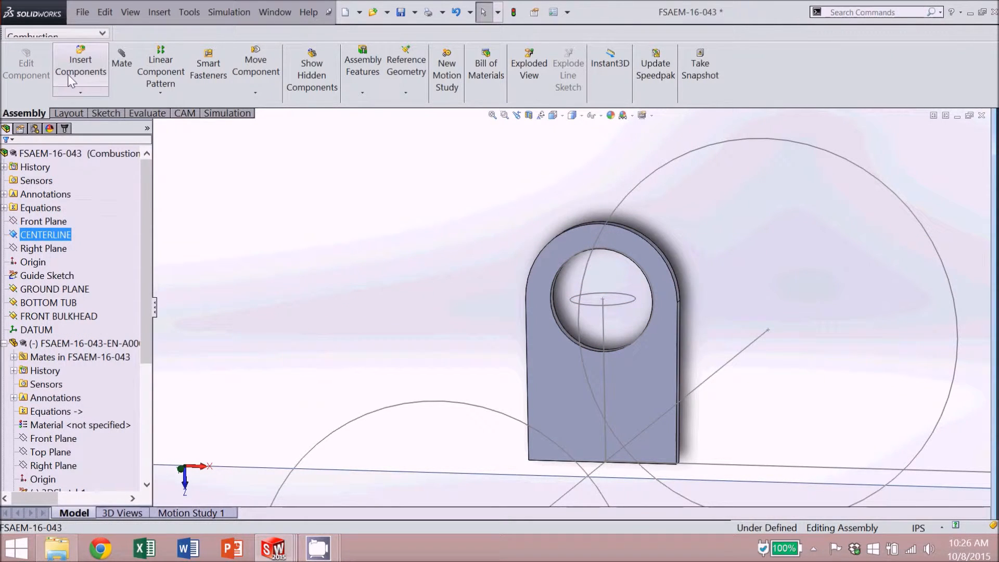
{"action": "left_click", "coordinate": [124, 67]}
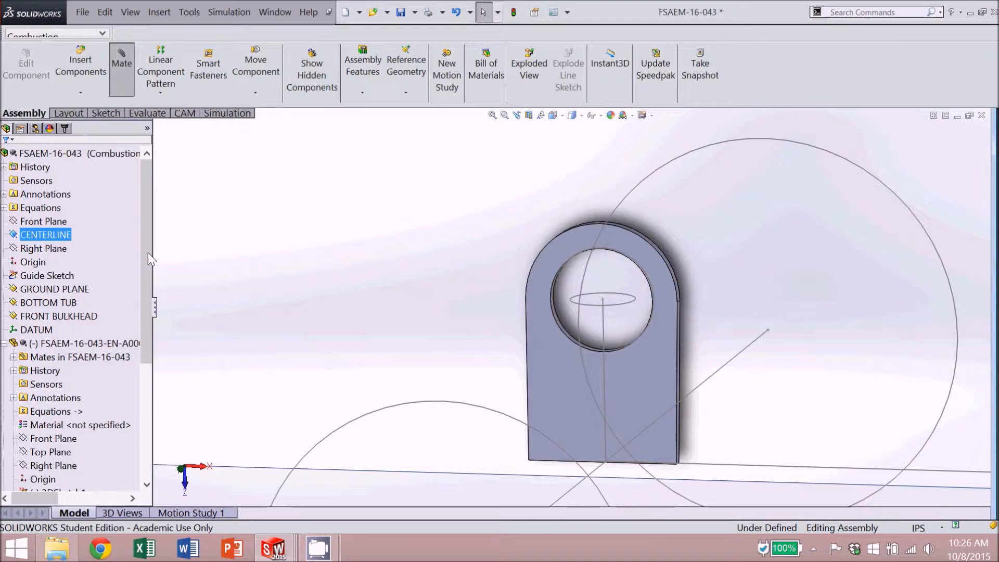
{"action": "left_click_drag", "start_coordinate": [138, 355], "coordinate": [148, 255]}
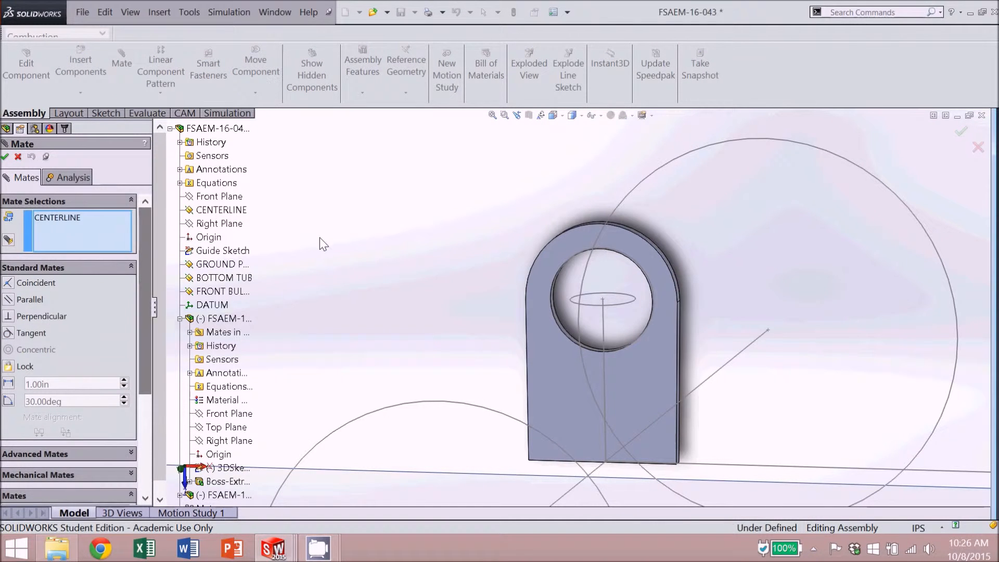
{"action": "left_click", "coordinate": [18, 156]}
- Add a coincident mate between the Front Plane of FSAEM-16-043-EN-A00002-AA and the assembly's CENTERLINE plane
{"action": "left_click_drag", "start_coordinate": [146, 191], "coordinate": [146, 305]}
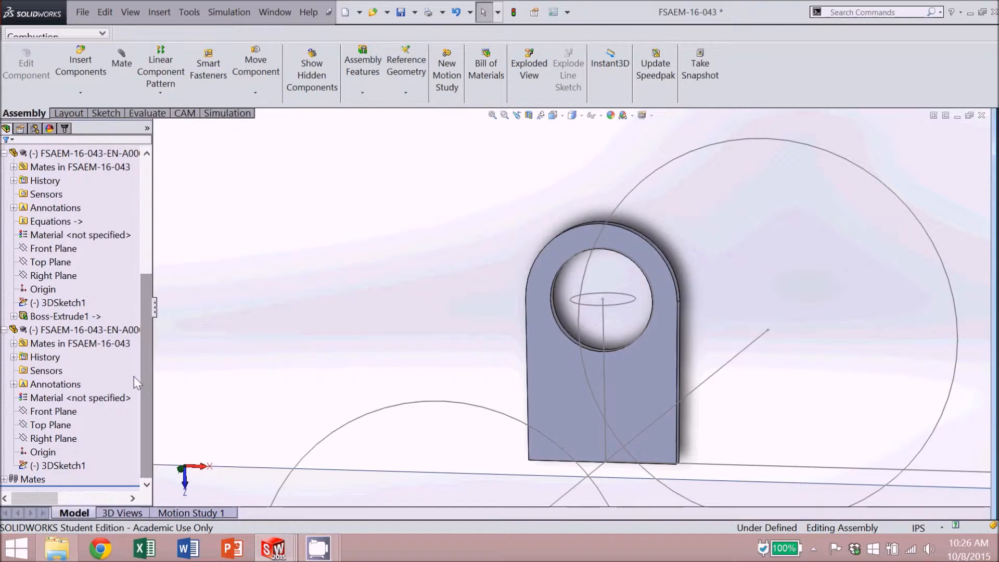
{"action": "left_click", "coordinate": [68, 412]}
{"action": "left_click", "coordinate": [121, 61]}
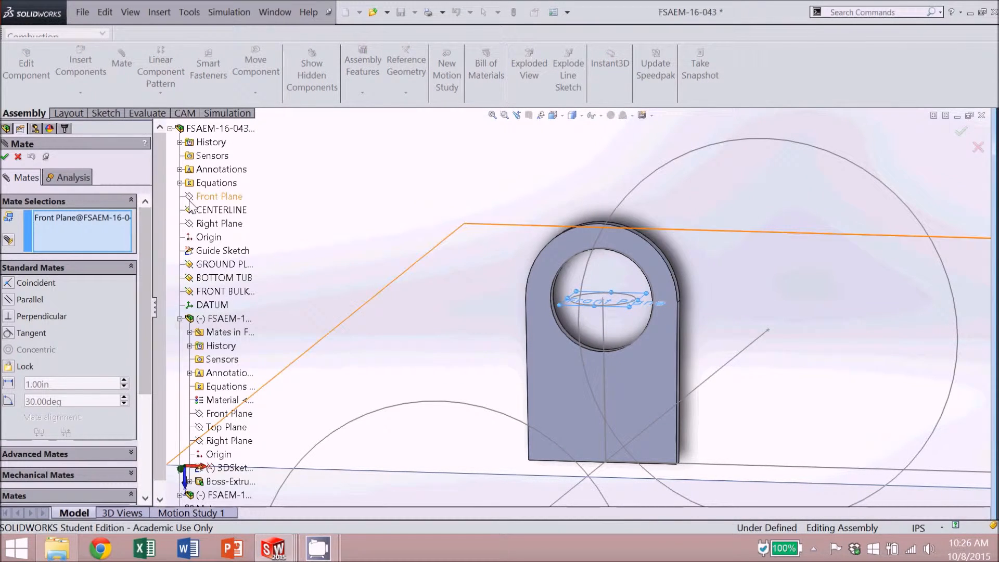
{"action": "left_click", "coordinate": [219, 210]}
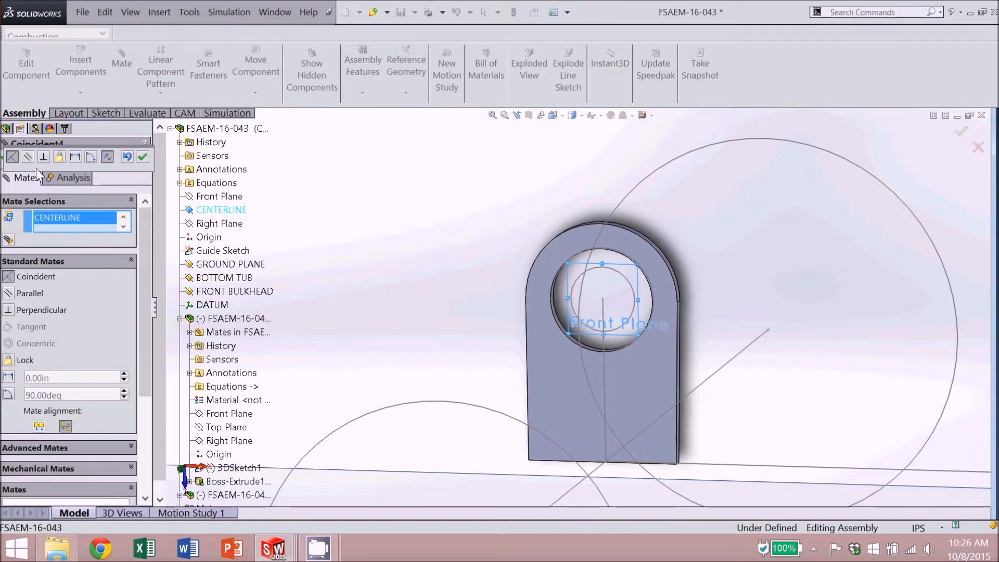
{"action": "left_click", "coordinate": [4, 157]}
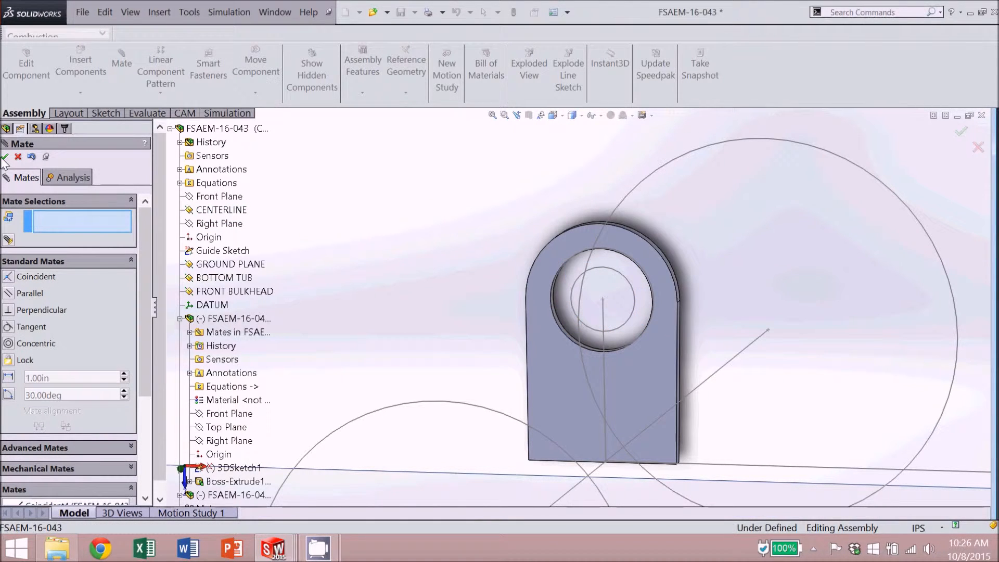
{"action": "left_click", "coordinate": [4, 157]}
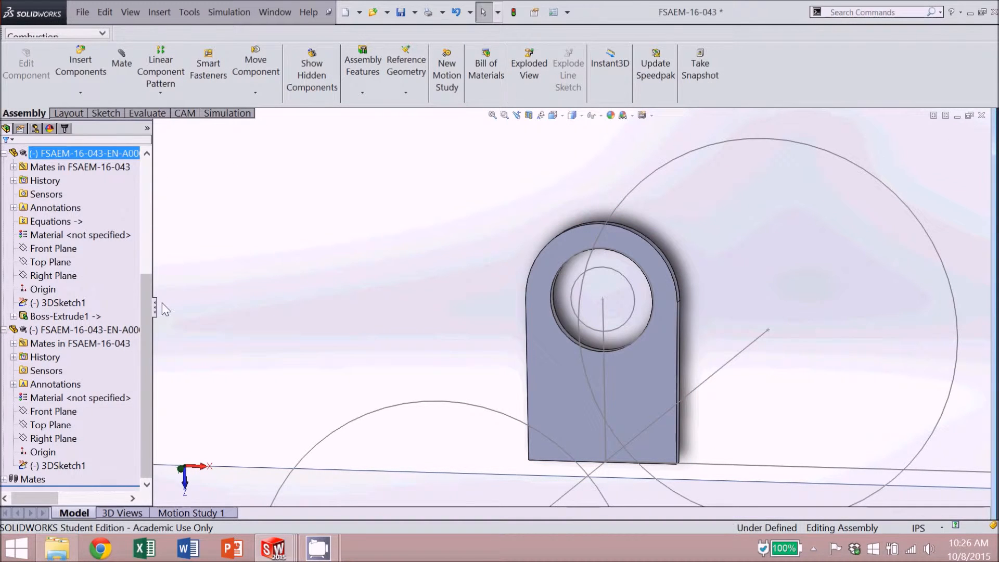
- Edit 3DSketch1 of FSAEM-16-043-EN-A00002-AA in the assembly and add a diameter dimension to its circle
{"action": "left_click", "coordinate": [54, 463]}
{"action": "right_click", "coordinate": [54, 462]}
{"action": "left_click", "coordinate": [65, 379]}
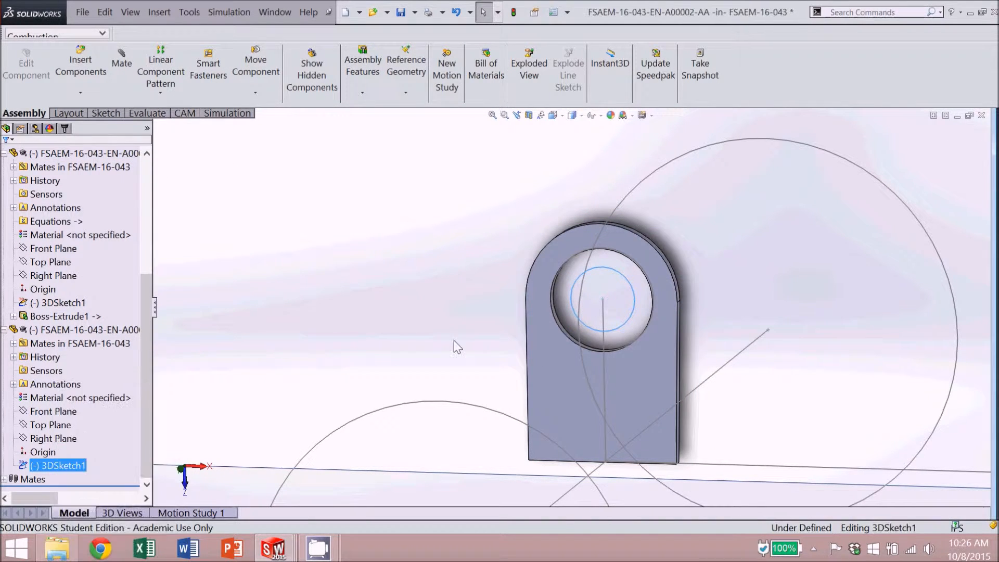
{"action": "left_click", "coordinate": [272, 70]}
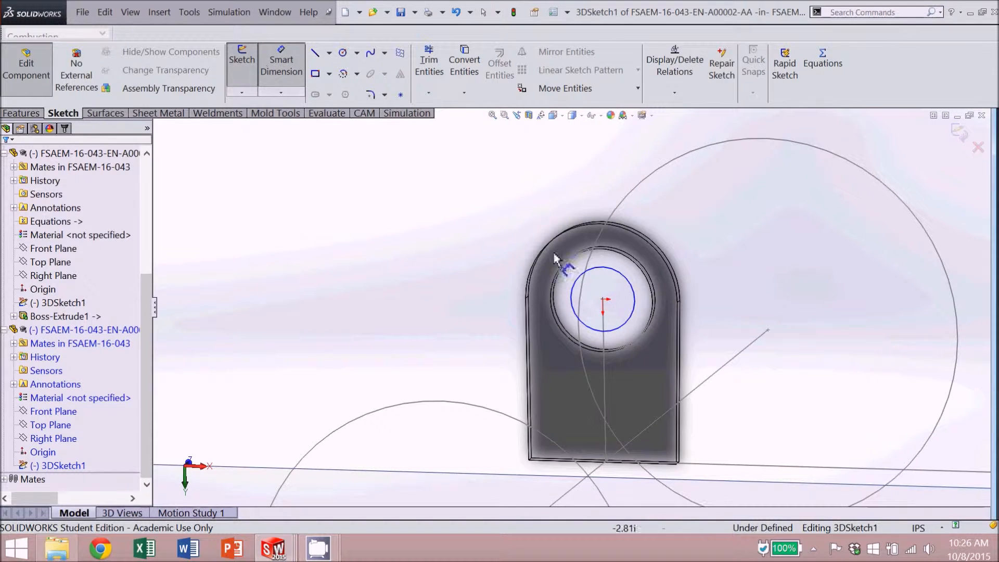
{"action": "left_click", "coordinate": [634, 287]}
{"action": "left_click", "coordinate": [744, 203]}
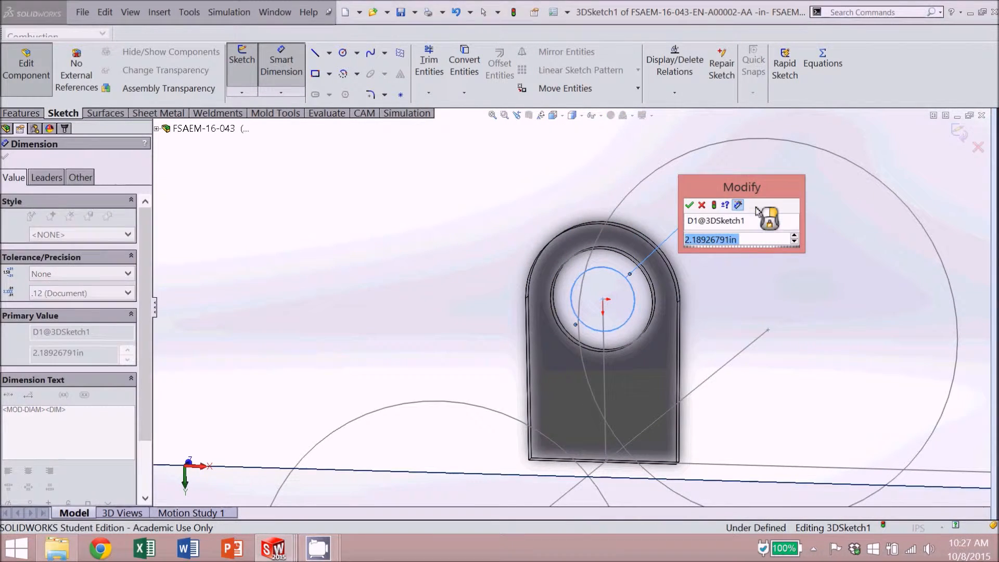
- Link the circle's diameter to the assembly's "Bearing Diameter" global variable and exit the 3D sketch
{"action": "type", "text": "="}
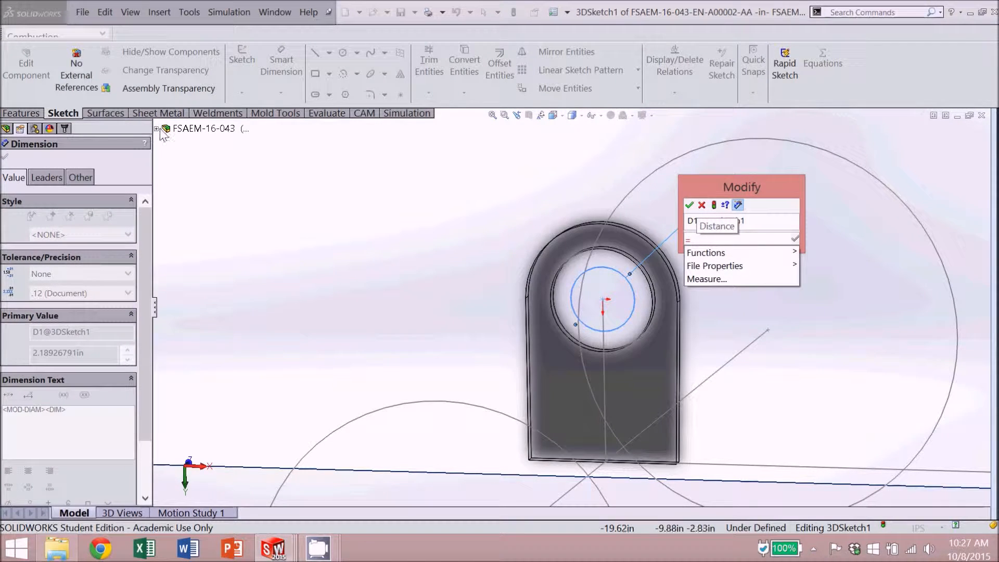
{"action": "left_click", "coordinate": [156, 128]}
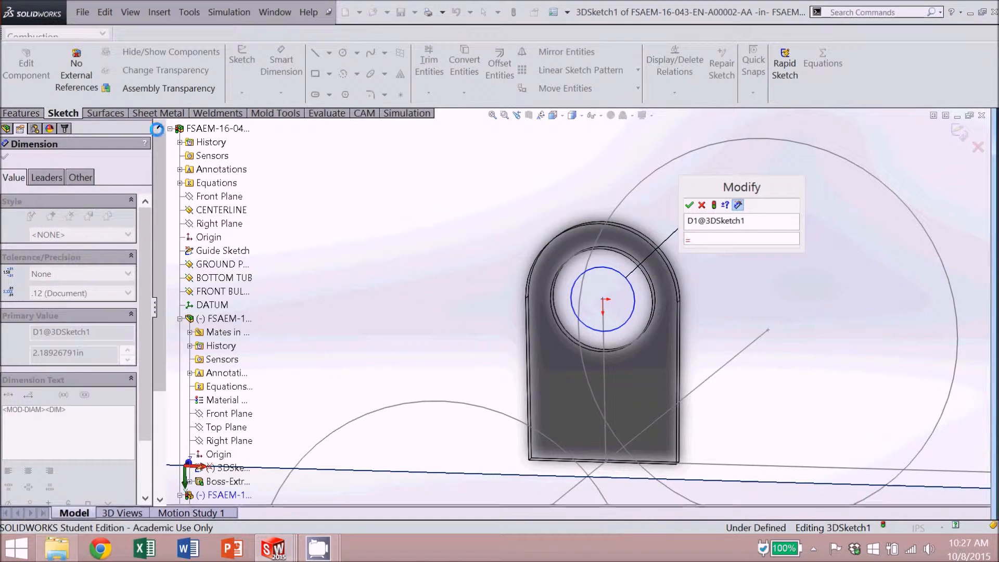
{"action": "left_click", "coordinate": [210, 252]}
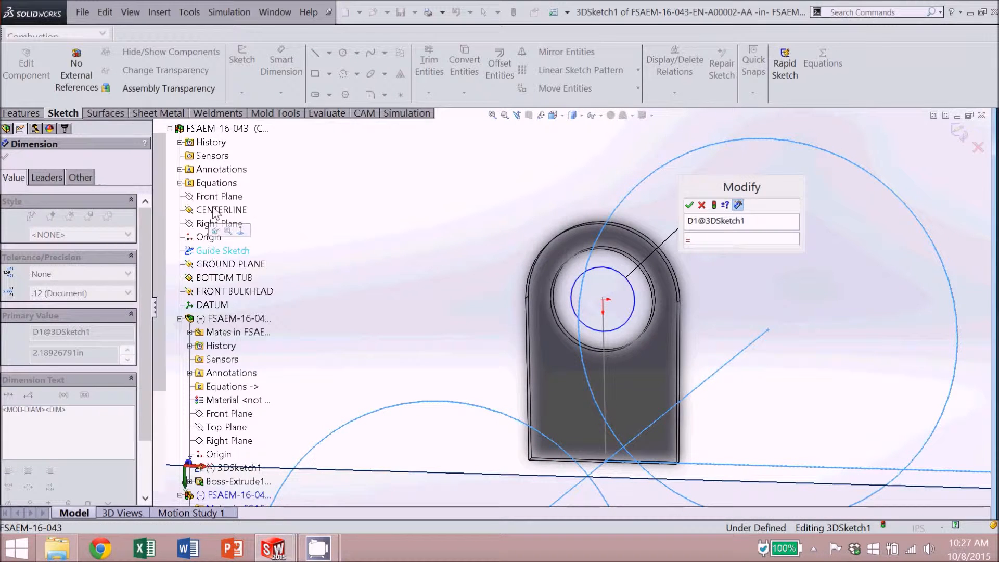
{"action": "left_click", "coordinate": [179, 182]}
{"action": "left_click", "coordinate": [245, 197]}
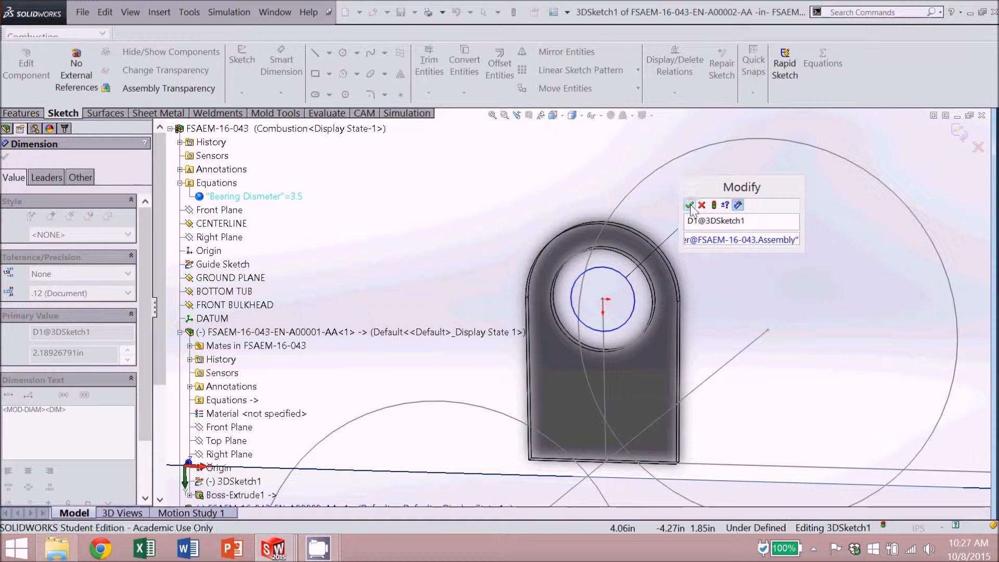
{"action": "key", "text": "Return"}
{"action": "left_click", "coordinate": [959, 136]}
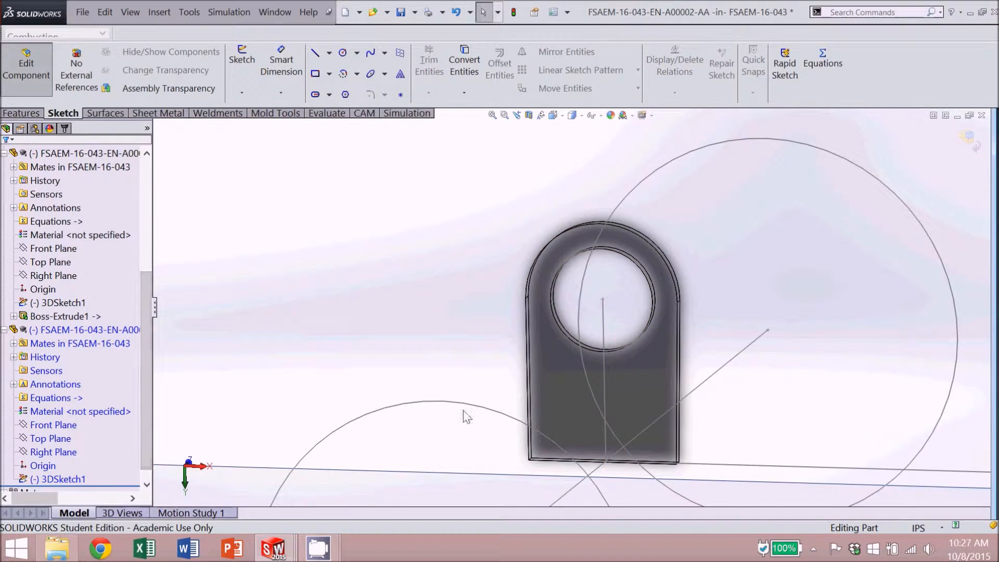
{"action": "left_click", "coordinate": [36, 465]}
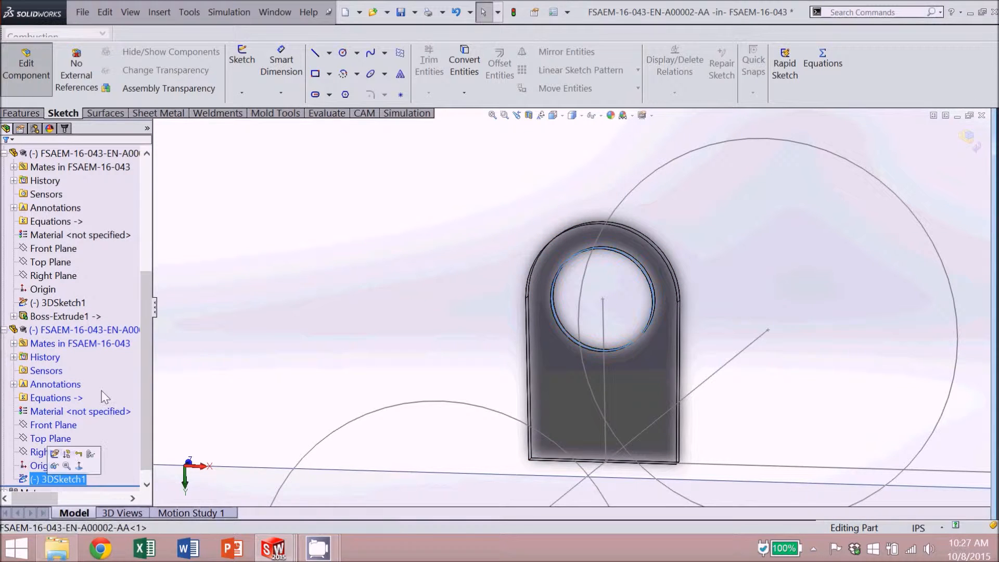
{"action": "left_click", "coordinate": [242, 61]}
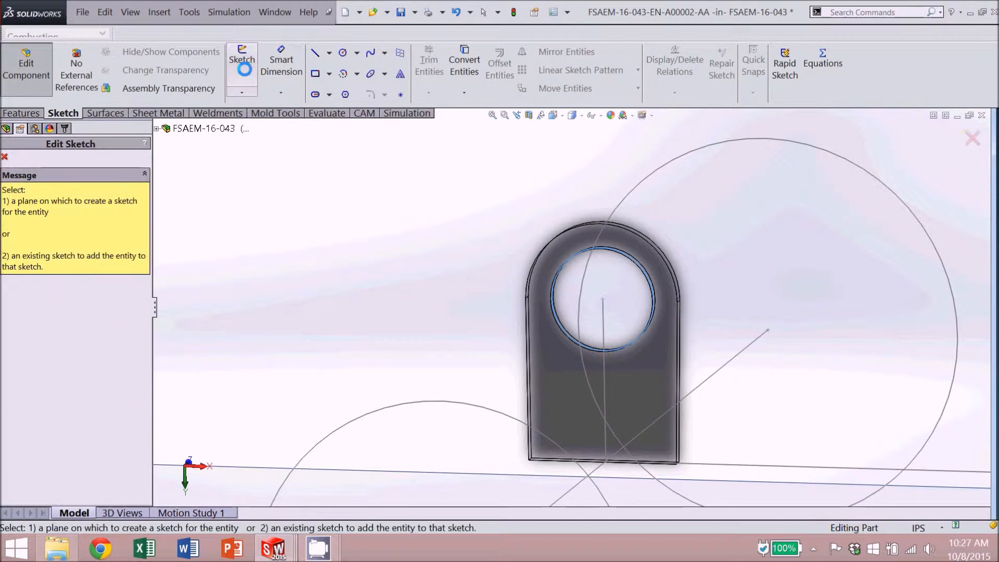
{"action": "left_click", "coordinate": [343, 52]}
{"action": "key", "text": "Escape"}
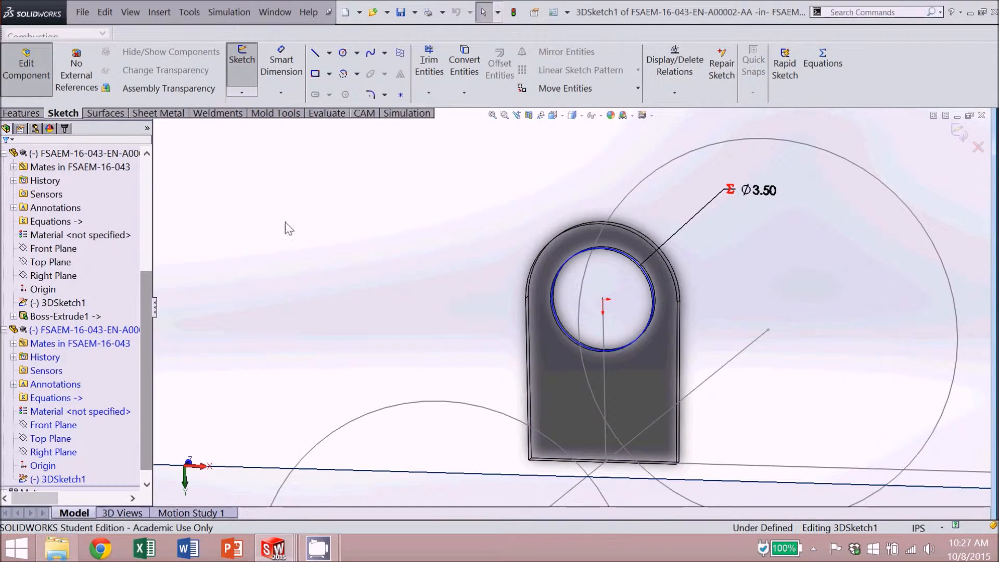
{"action": "left_click", "coordinate": [962, 137]}
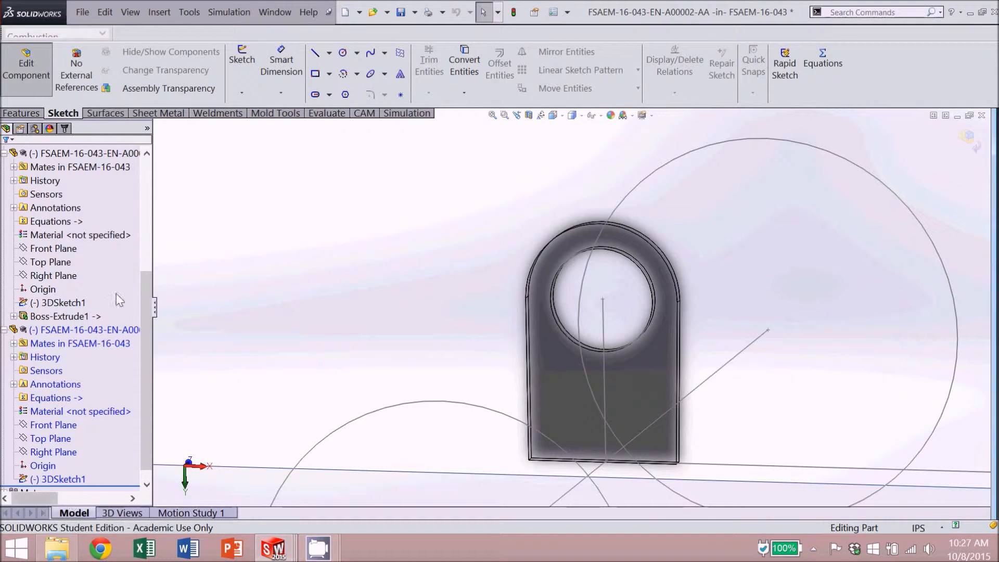
- Sketch a circle of about 1.03 in radius centered on the origin in a new 2D sketch of FSAEM-16-043-EN-A00002-AA
{"action": "left_click", "coordinate": [241, 61]}
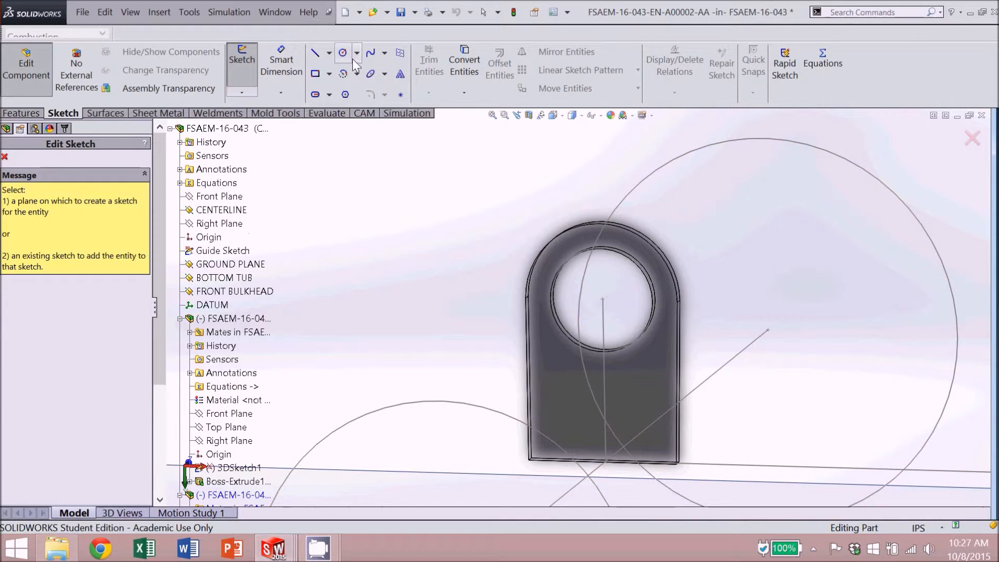
{"action": "left_click", "coordinate": [602, 300]}
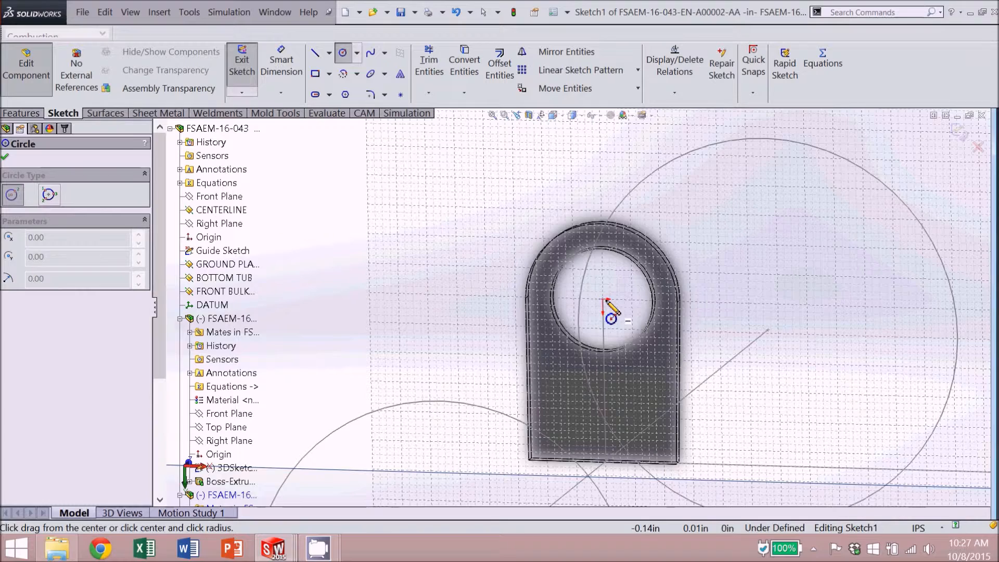
{"action": "left_click", "coordinate": [602, 300]}
{"action": "left_click", "coordinate": [631, 323]}
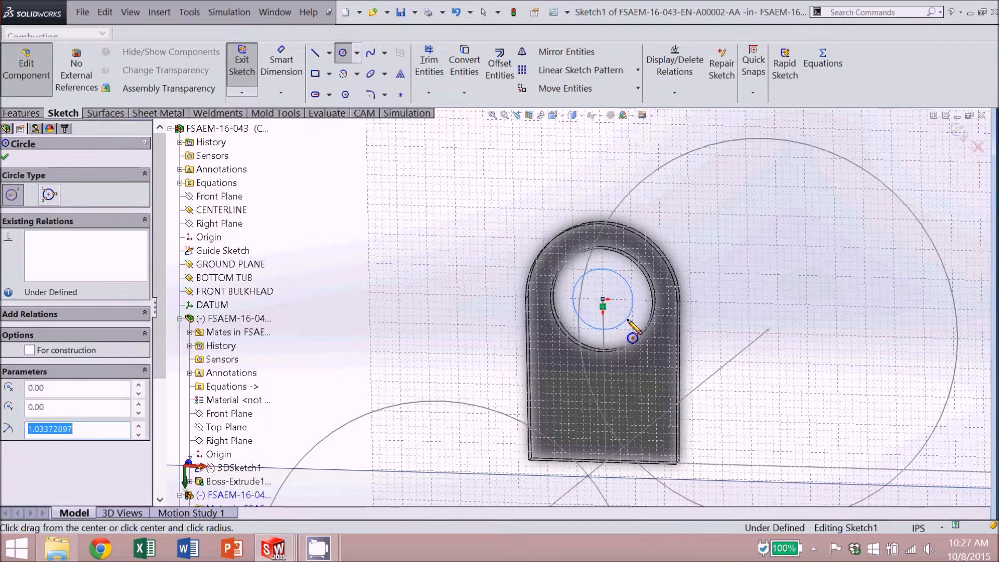
{"action": "key", "text": "Escape"}
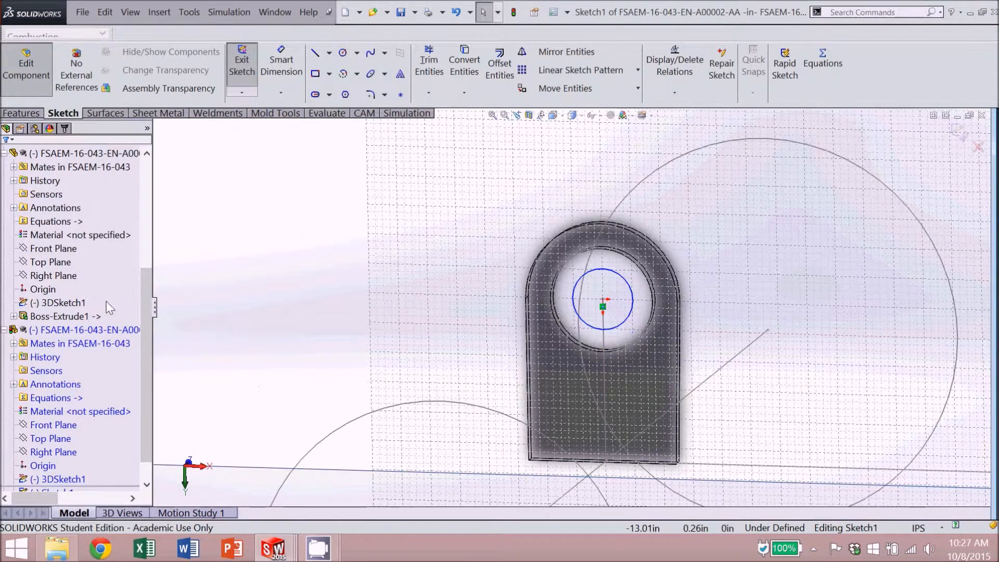
{"action": "scroll", "coordinate": [147, 372], "scroll_direction": "down", "scroll_amount": 1}
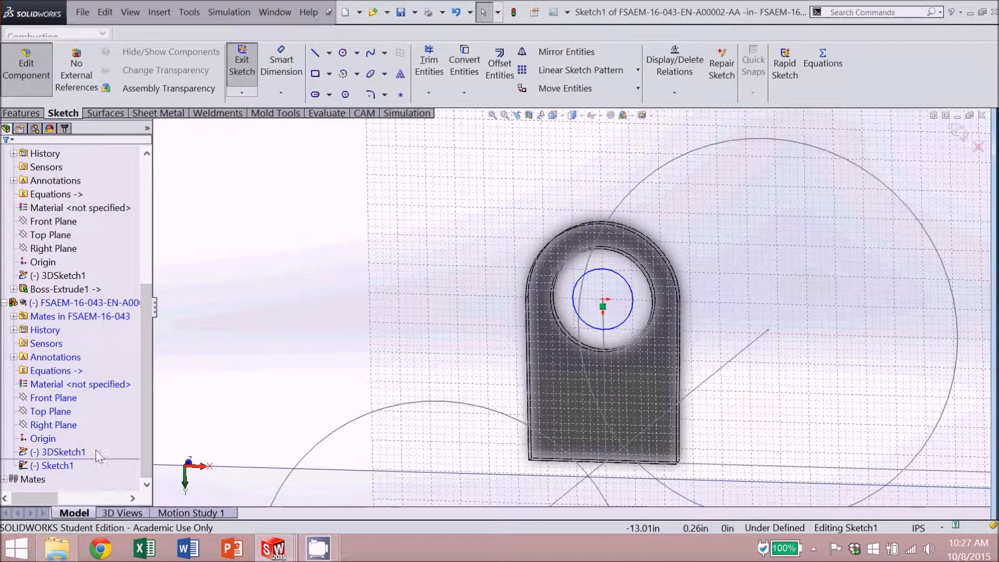
- Add an equal relation between the new 2D sketch circle and the 3DSketch1 circle
{"action": "left_click", "coordinate": [69, 466]}
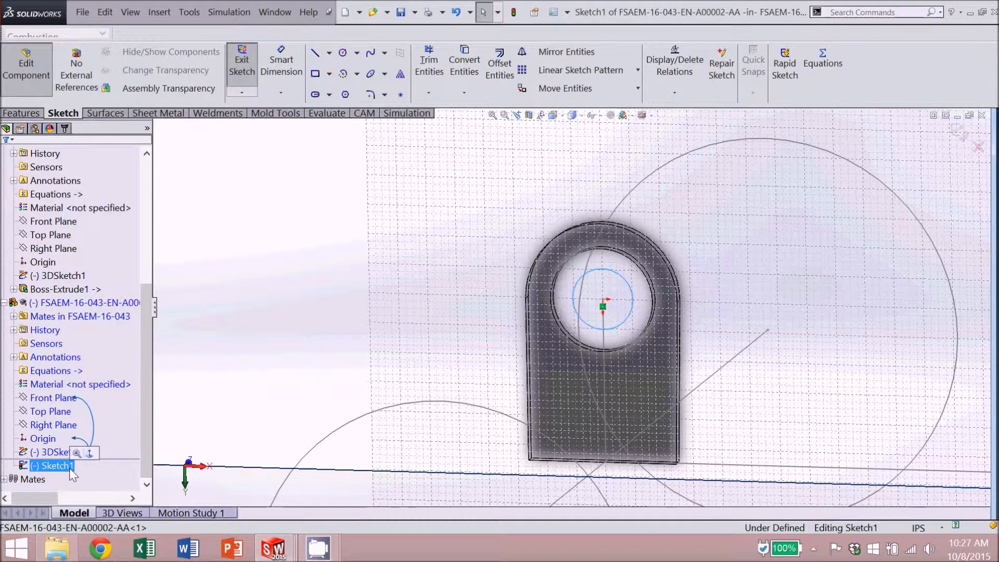
{"action": "left_click", "coordinate": [64, 458], "text": "ctrl"}
{"action": "left_click", "coordinate": [176, 300]}
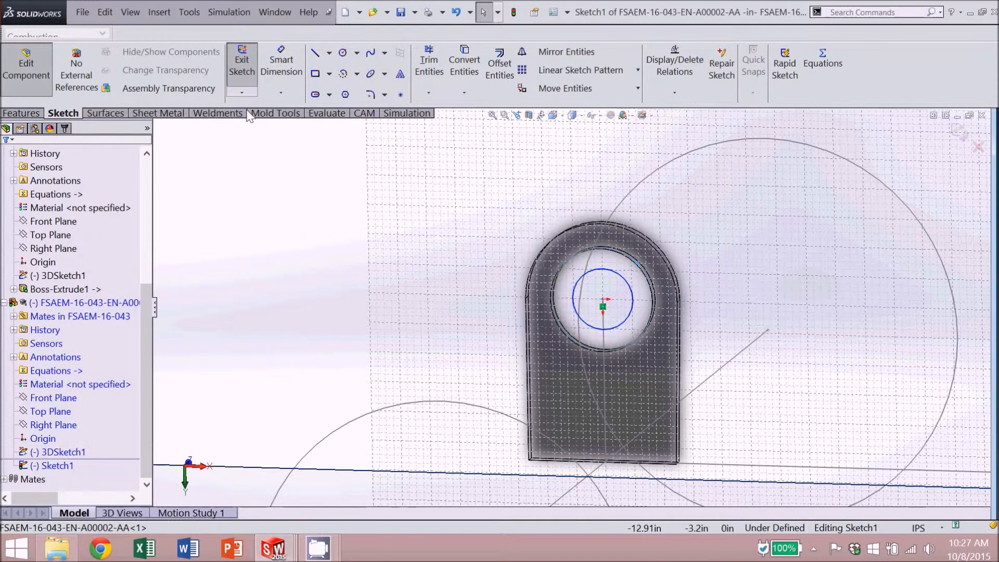
{"action": "left_click", "coordinate": [634, 318]}
{"action": "middle_click_drag", "start_coordinate": [643, 314], "coordinate": [663, 315]}
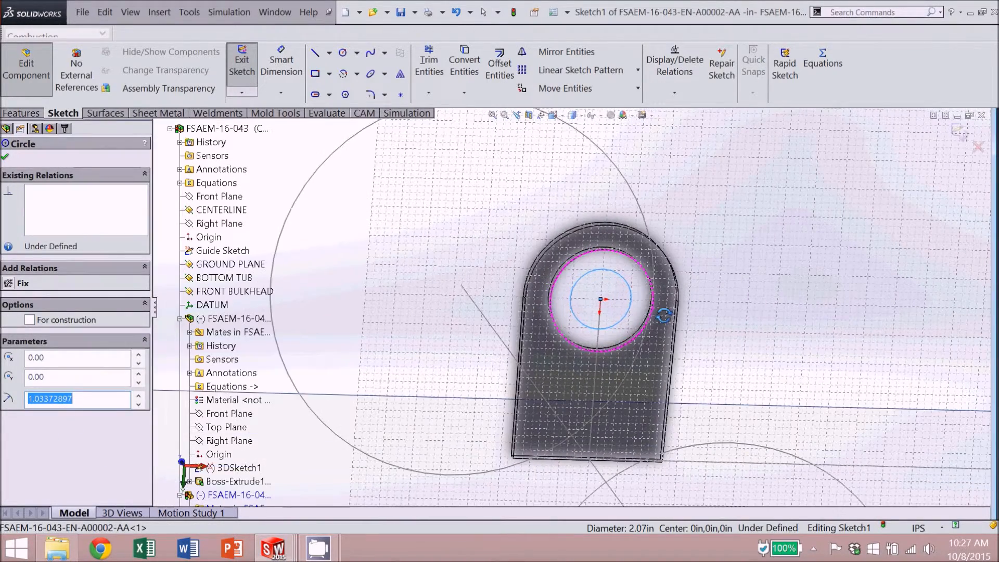
{"action": "scroll", "coordinate": [663, 315], "scroll_direction": "down", "scroll_amount": 10}
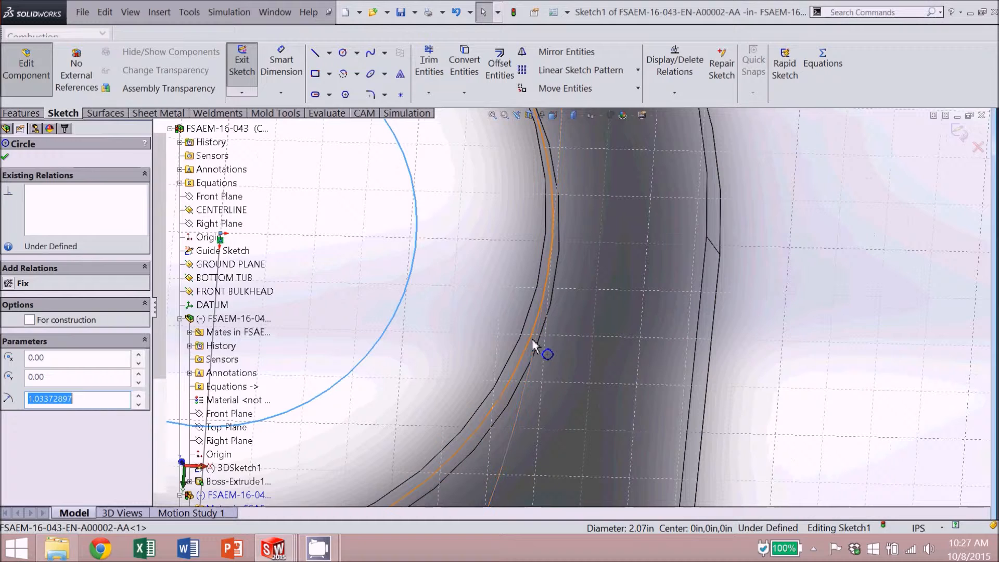
{"action": "left_click", "coordinate": [532, 346], "text": "ctrl"}
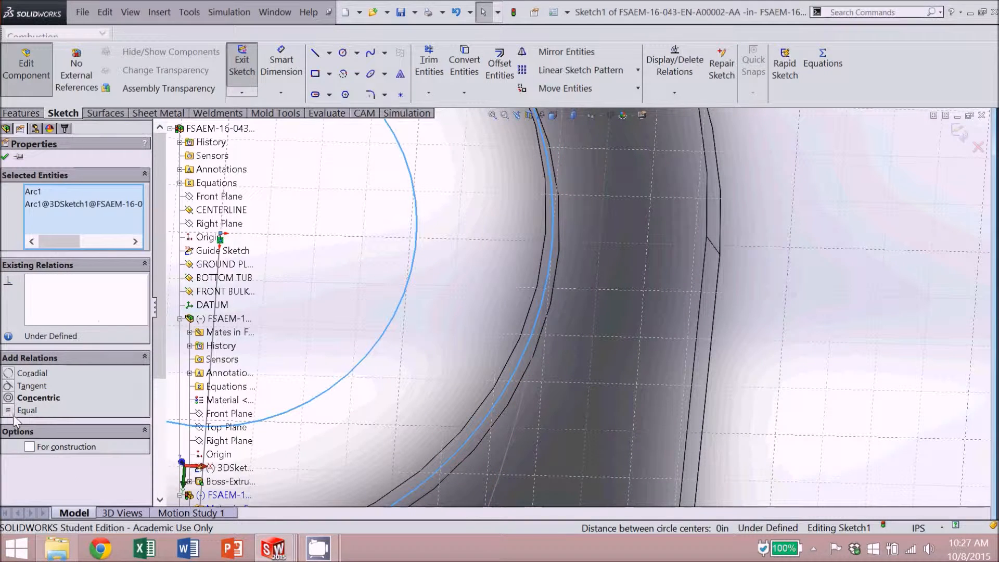
{"action": "left_click", "coordinate": [15, 411]}
{"action": "left_click", "coordinate": [7, 156]}
- Sketch a second, smaller circle of about 1.18 in radius centered on the origin in the same sketch
{"action": "left_click", "coordinate": [21, 112]}
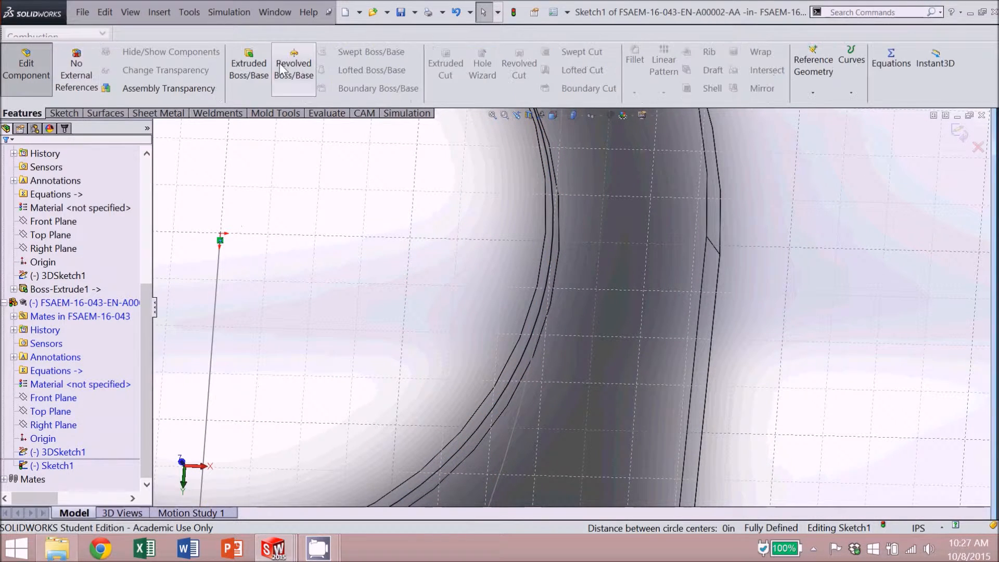
{"action": "left_click", "coordinate": [74, 112]}
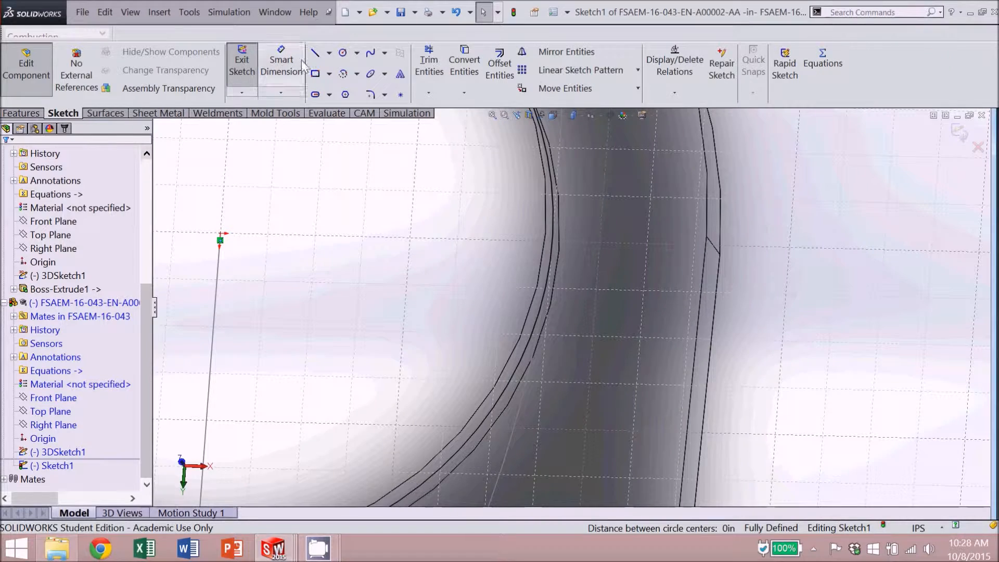
{"action": "left_click", "coordinate": [342, 52]}
{"action": "scroll", "coordinate": [569, 311], "scroll_direction": "up", "scroll_amount": 5}
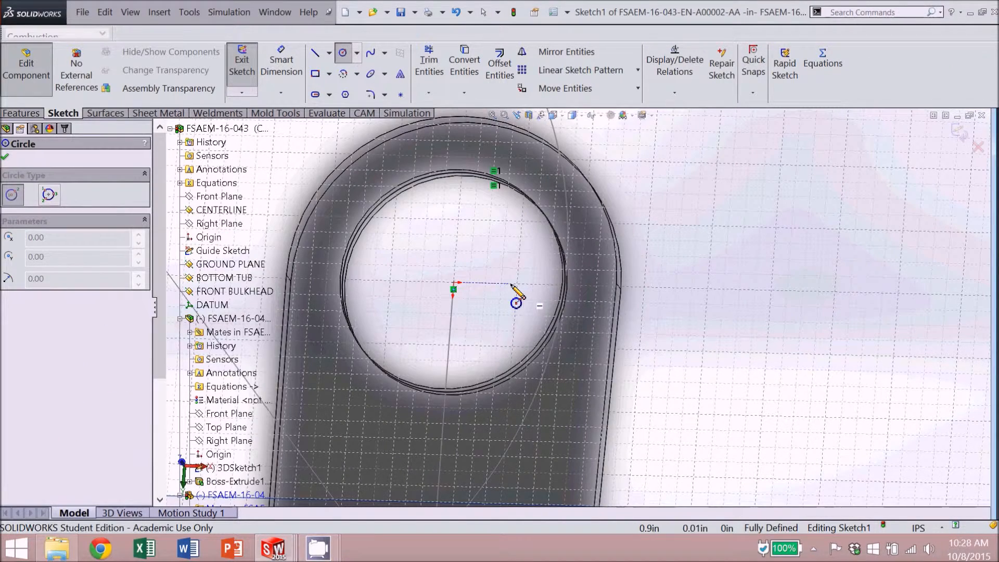
{"action": "left_click", "coordinate": [453, 289]}
{"action": "left_click", "coordinate": [502, 342]}
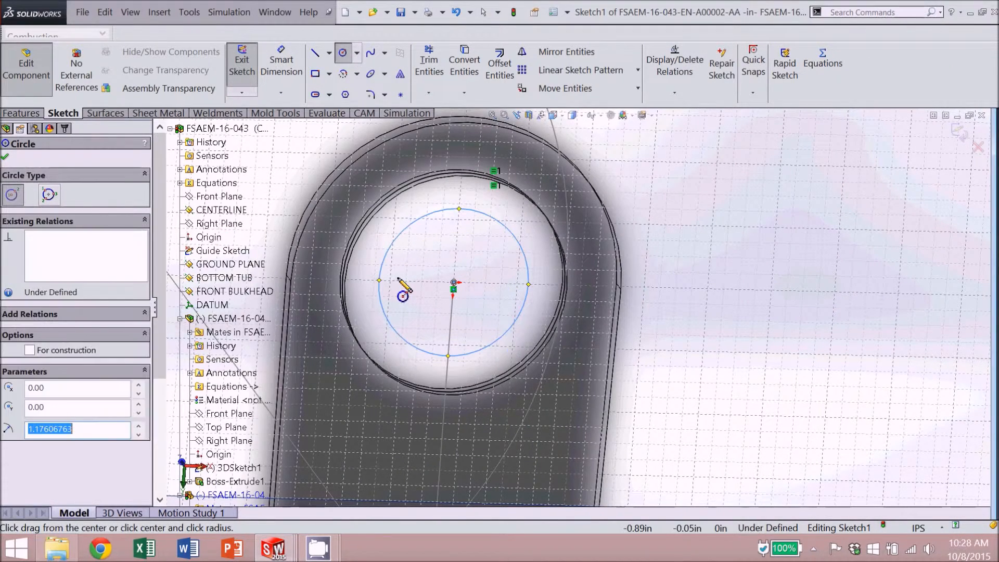
{"action": "key", "text": "Escape"}
- Extrude the ring between the two circles 0.475 in blind in the reversed direction
{"action": "left_click", "coordinate": [21, 113]}
{"action": "left_click", "coordinate": [249, 65]}
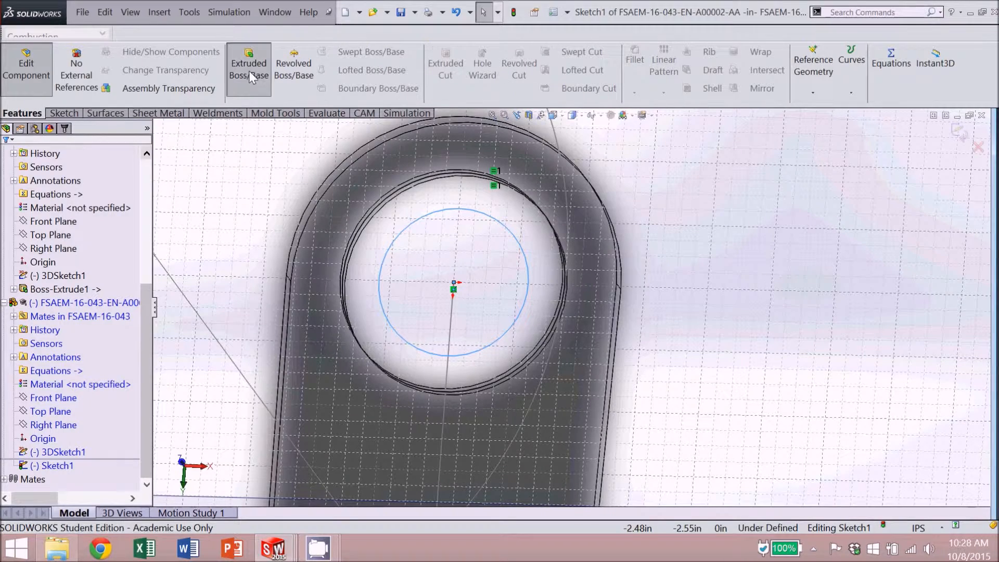
{"action": "type", "text": "0.475"}
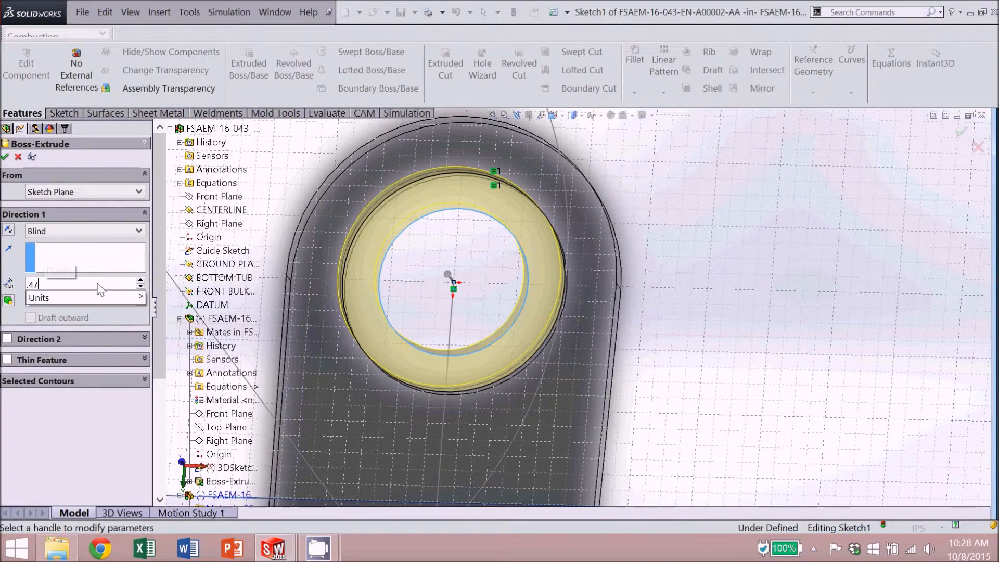
{"action": "key", "text": "Return"}
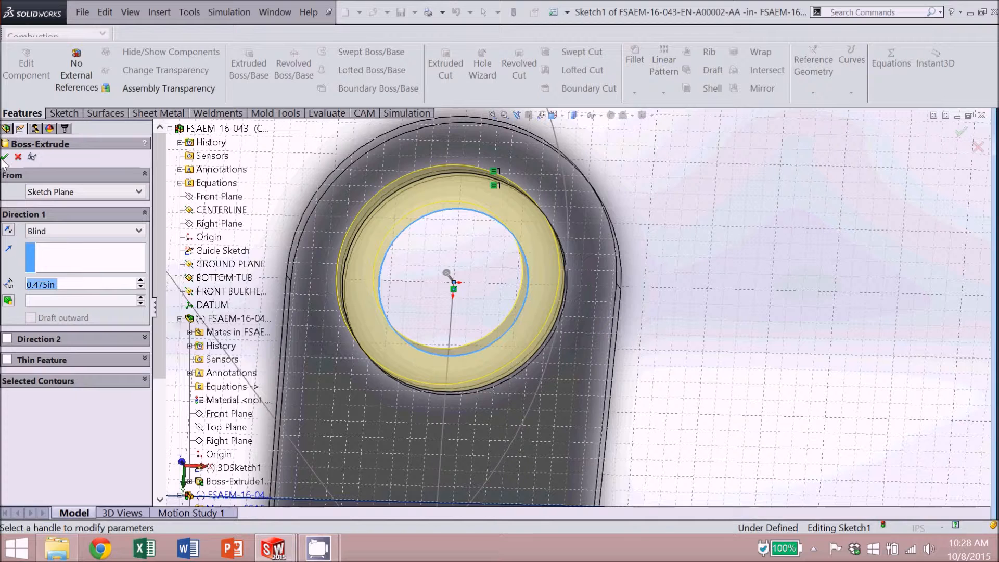
{"action": "left_click", "coordinate": [9, 230]}
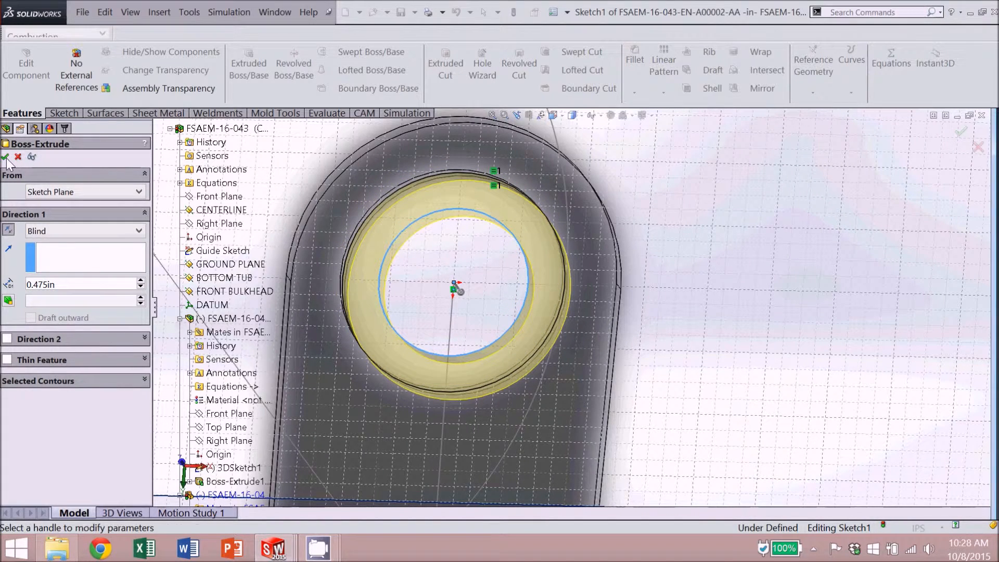
{"action": "left_click", "coordinate": [5, 156]}
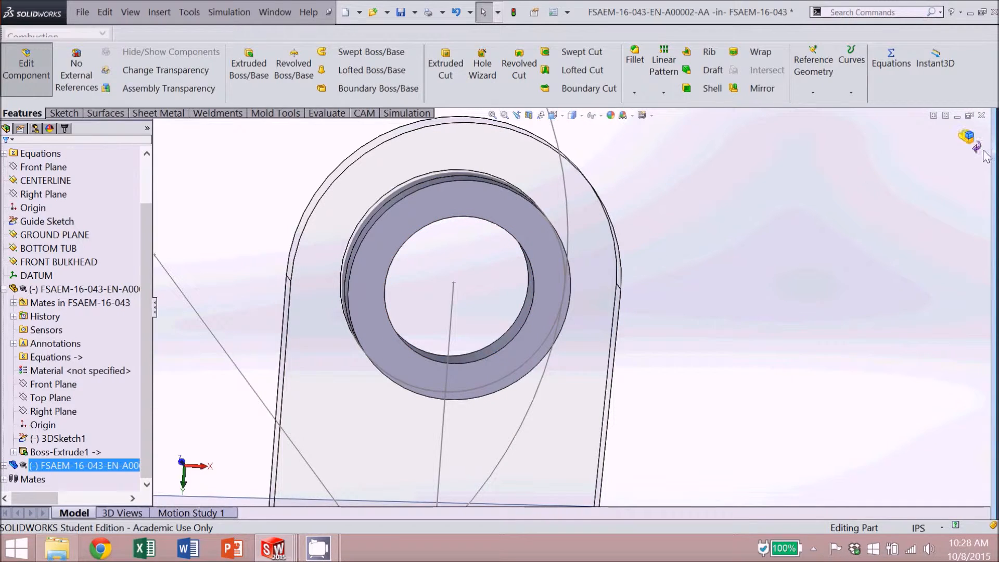
- Finish editing the bearing part in context and return to editing the assembly
{"action": "left_click", "coordinate": [967, 137]}
{"action": "scroll", "coordinate": [746, 302], "scroll_direction": "up", "scroll_amount": 3}
{"action": "scroll", "coordinate": [804, 311], "scroll_direction": "up", "scroll_amount": 5}
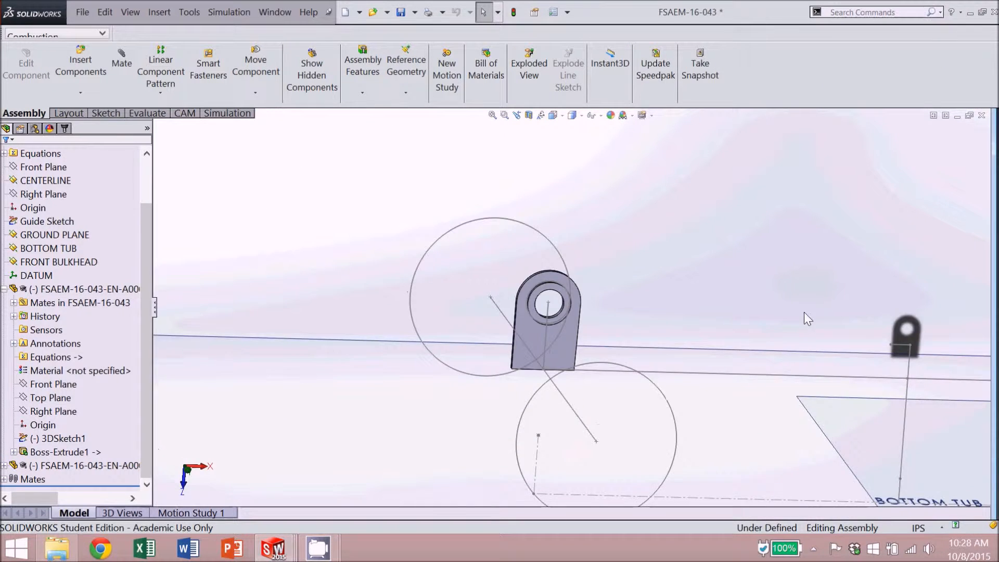
{"action": "scroll", "coordinate": [811, 317], "scroll_direction": "down", "scroll_amount": 2}
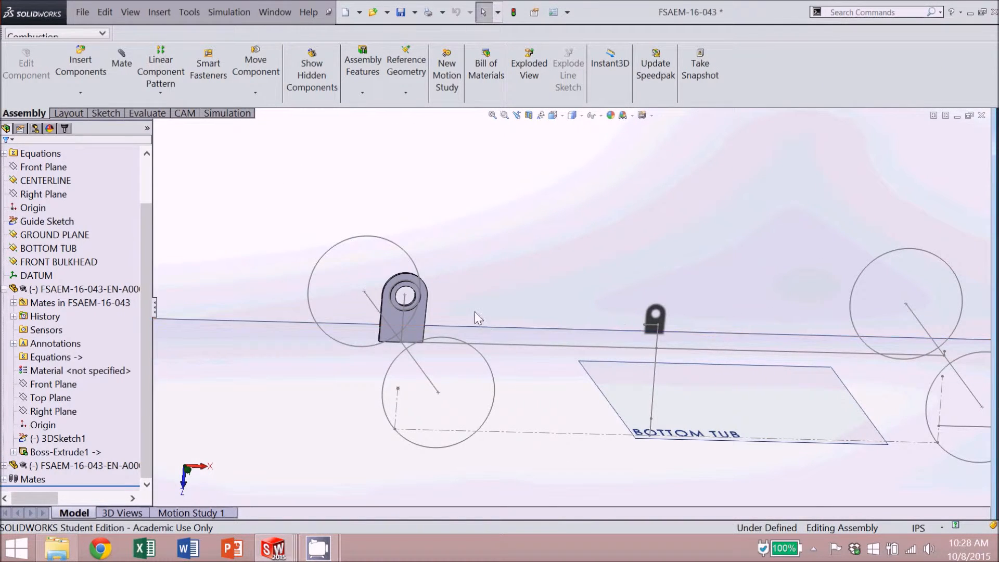
{"action": "scroll", "coordinate": [463, 316], "scroll_direction": "down", "scroll_amount": 2}
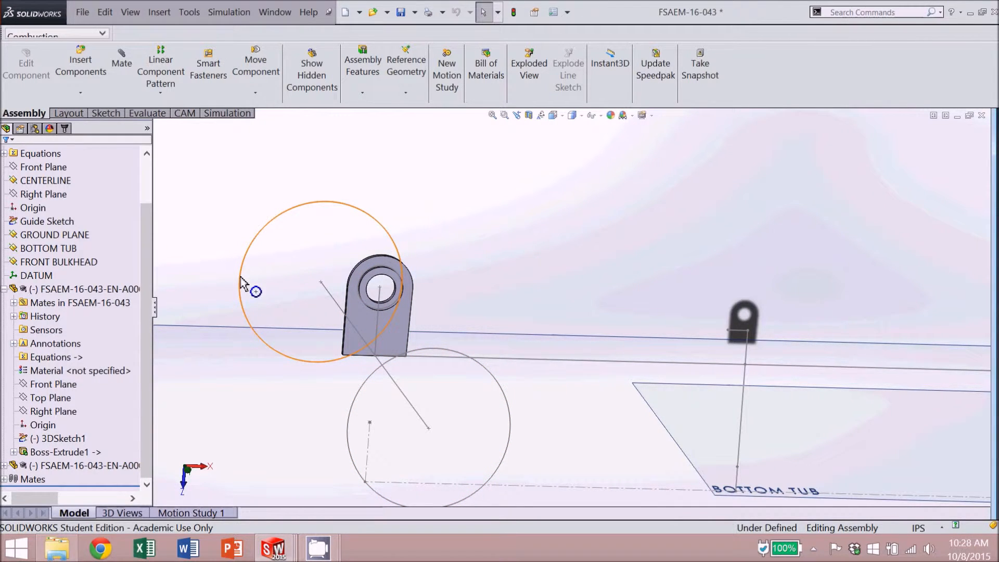
- Set the assembly's "Bearing Diameter" global variable to 2.5 and check the bearing and mount
{"action": "left_click", "coordinate": [77, 236]}
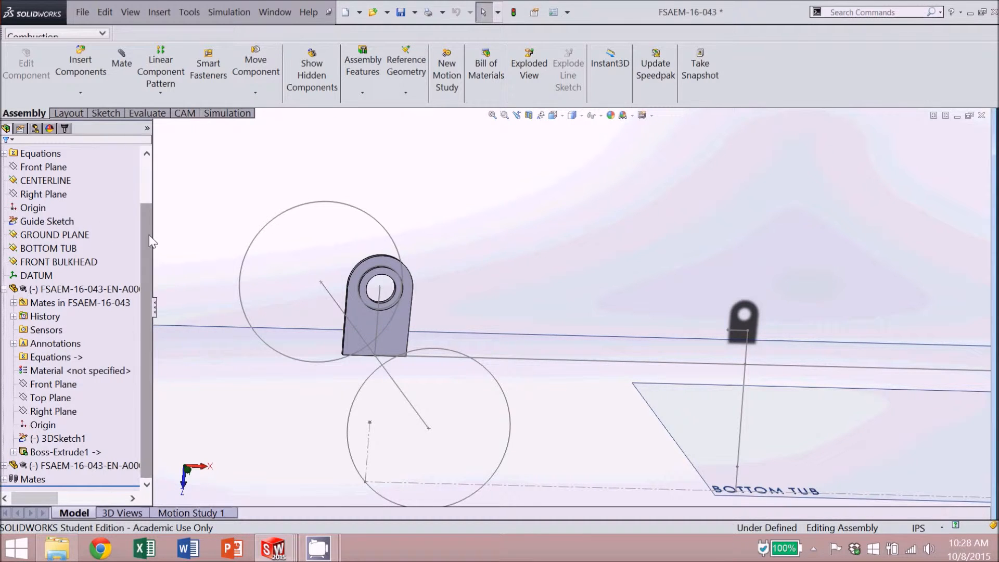
{"action": "left_click_drag", "start_coordinate": [149, 235], "coordinate": [159, 142]}
{"action": "left_click", "coordinate": [5, 208]}
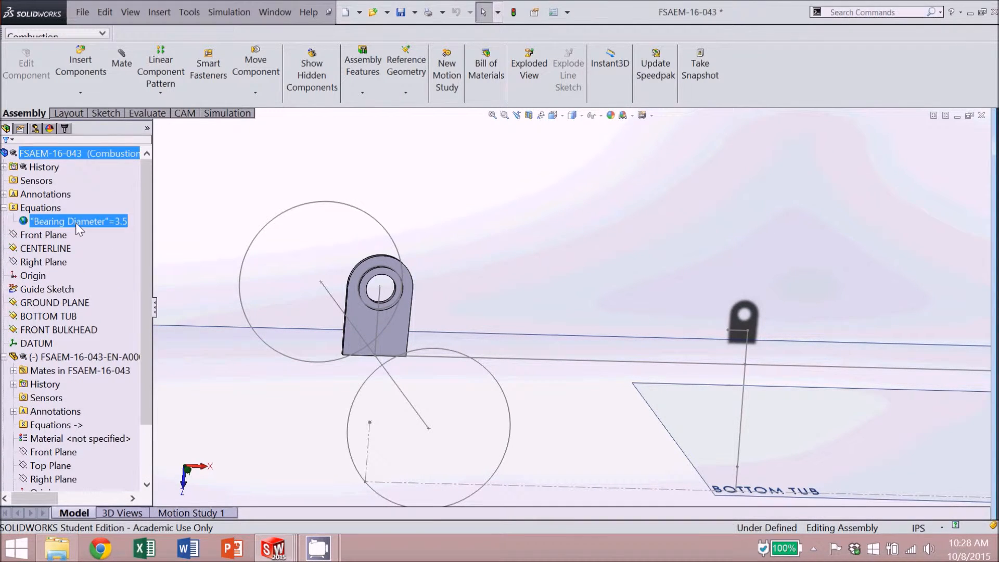
{"action": "right_click", "coordinate": [76, 223]}
{"action": "left_click", "coordinate": [171, 230]}
{"action": "left_click", "coordinate": [622, 272]}
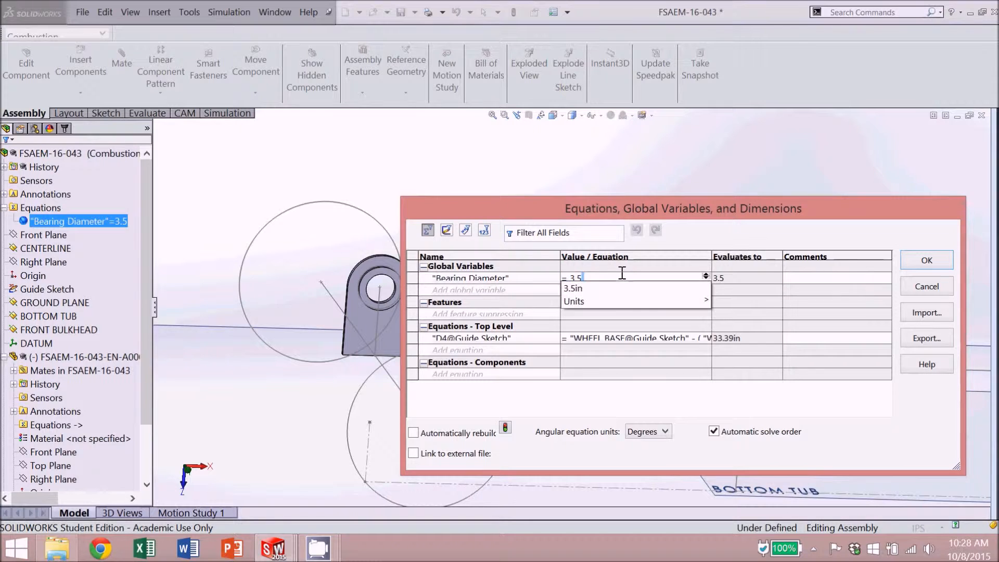
{"action": "key", "text": "BackSpace"}
{"action": "key", "text": "BackSpace"}
{"action": "key", "text": "BackSpace"}
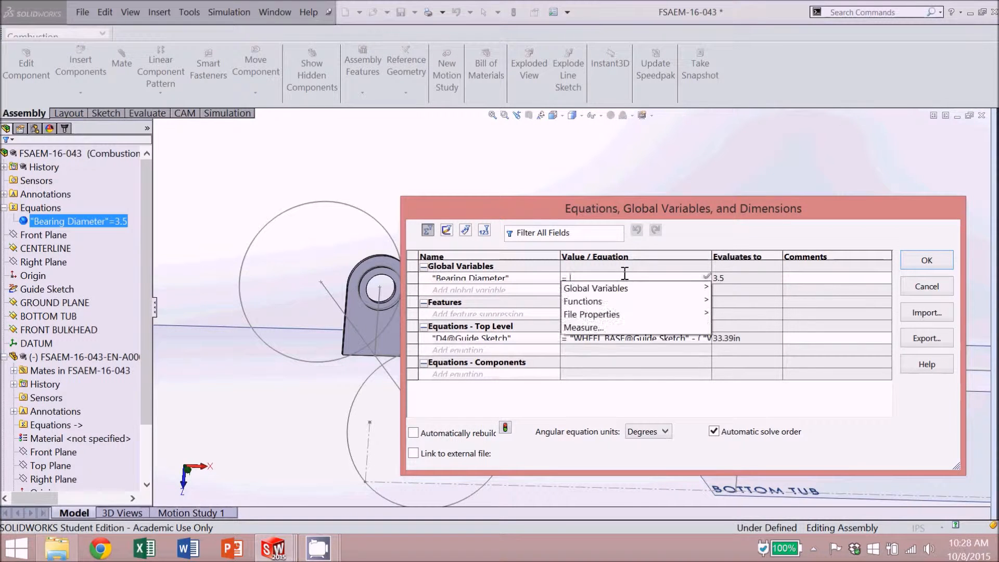
{"action": "type", "text": "2.5"}
{"action": "key", "text": "Tab"}
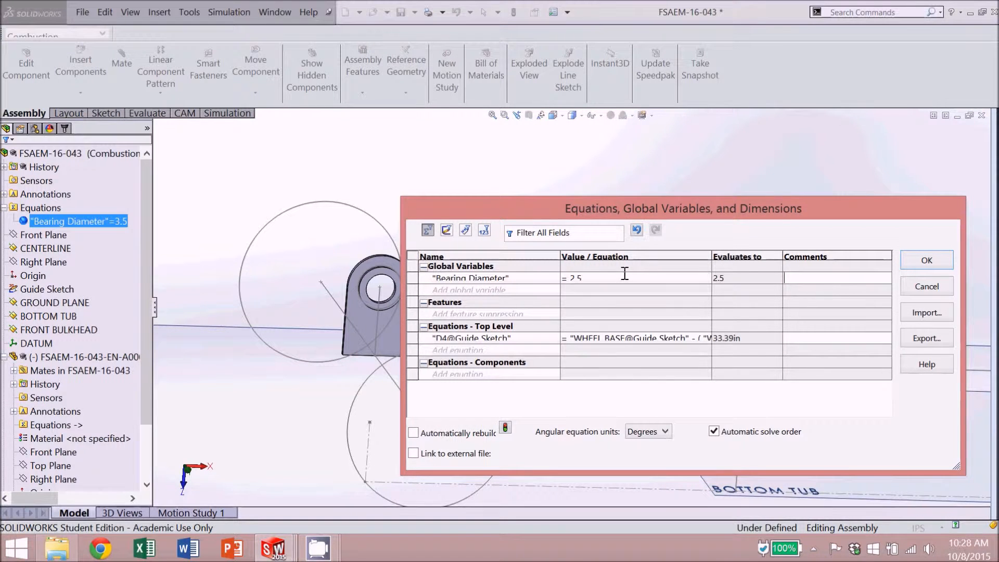
{"action": "left_click", "coordinate": [910, 260]}
{"action": "scroll", "coordinate": [382, 292], "scroll_direction": "down", "scroll_amount": 5}
{"action": "left_click", "coordinate": [96, 222]}
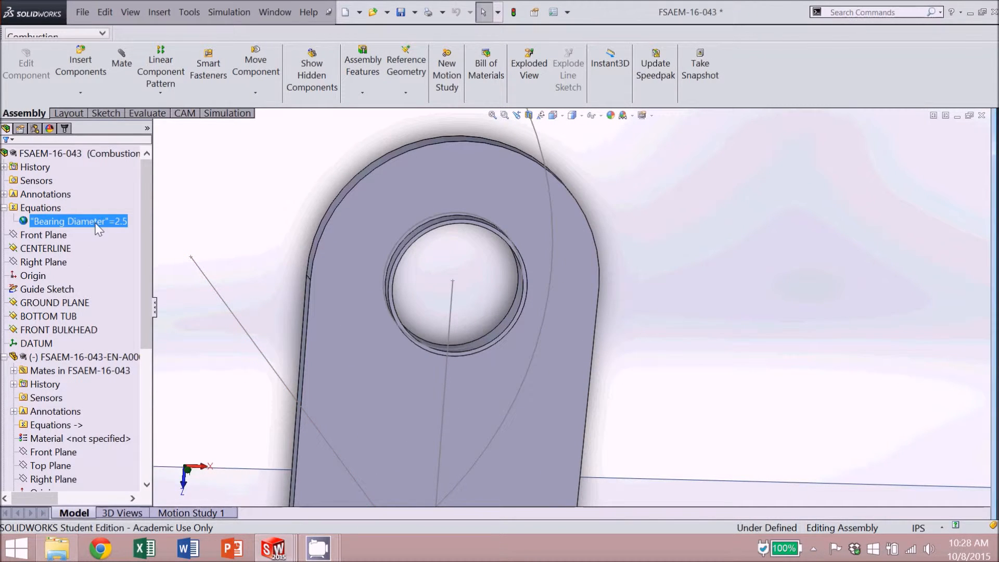
{"action": "right_click", "coordinate": [96, 223]}
{"action": "left_click", "coordinate": [151, 229]}
{"action": "type", "text": "= 3"}
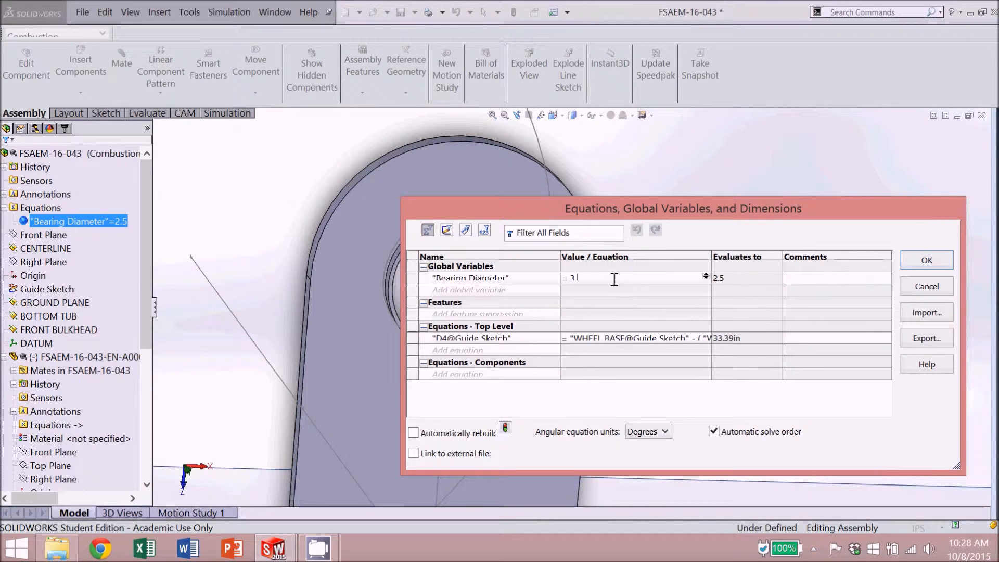
{"action": "left_click", "coordinate": [942, 284]}
- Set the assembly's "Bearing Diameter" global variable to 3.5
{"action": "right_click", "coordinate": [111, 223]}
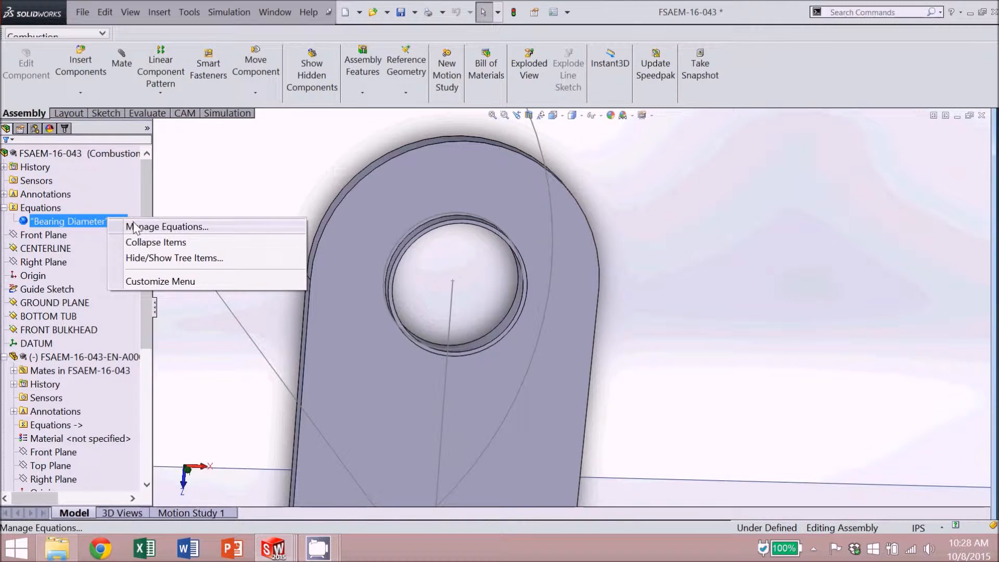
{"action": "left_click", "coordinate": [151, 227]}
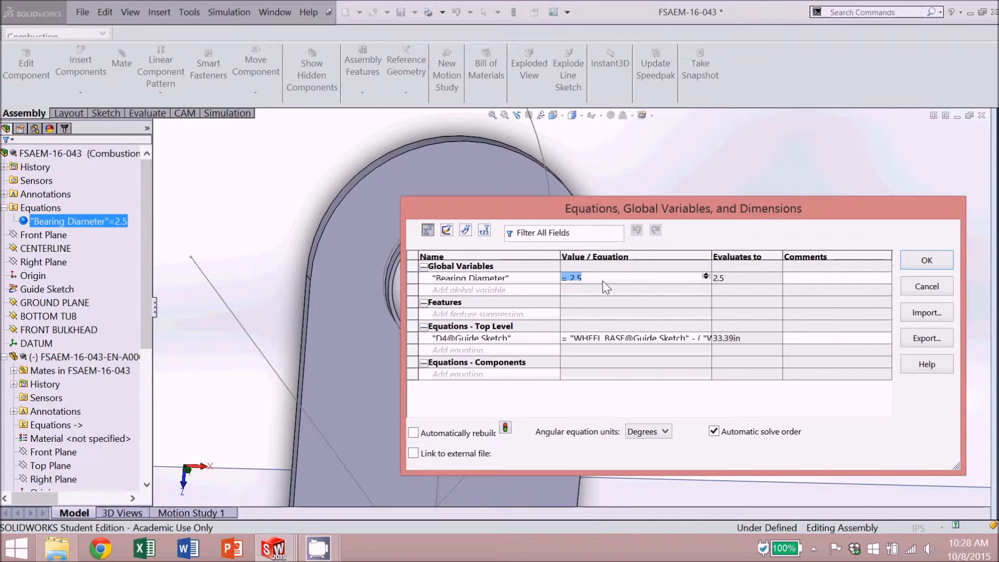
{"action": "type", "text": "= 3.5"}
{"action": "key", "text": "Return"}
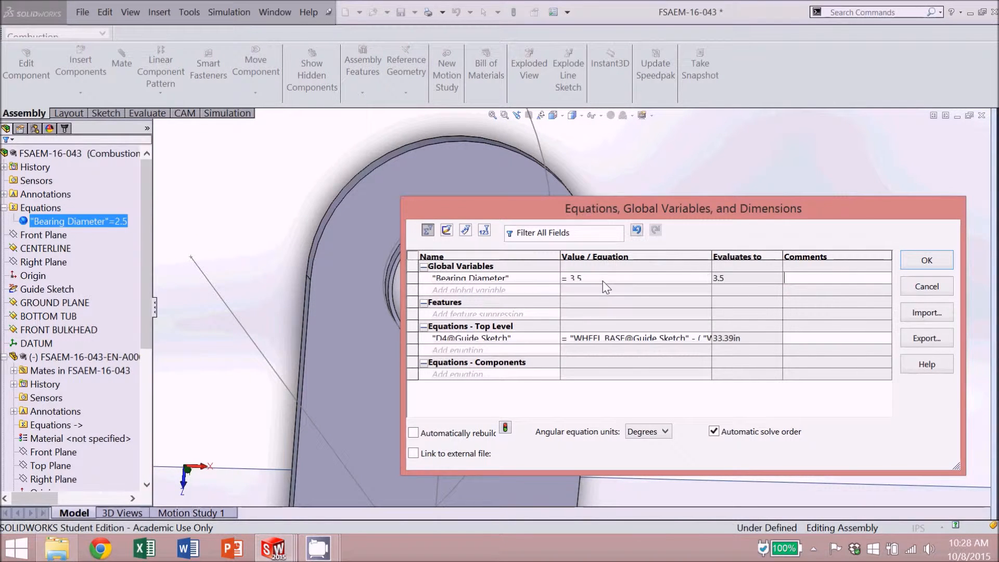
{"action": "left_click", "coordinate": [913, 259]}
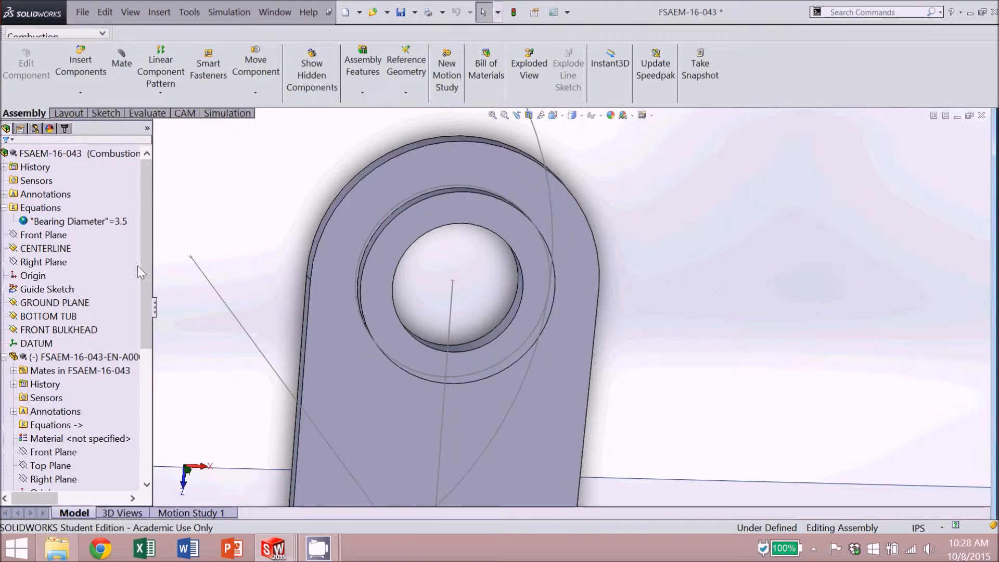
- Open 3DSketch1 of the mount part FSAEM-16-043-EN-A00001-AA for editing within the assembly
{"action": "scroll", "coordinate": [135, 385], "scroll_direction": "down", "scroll_amount": 6}
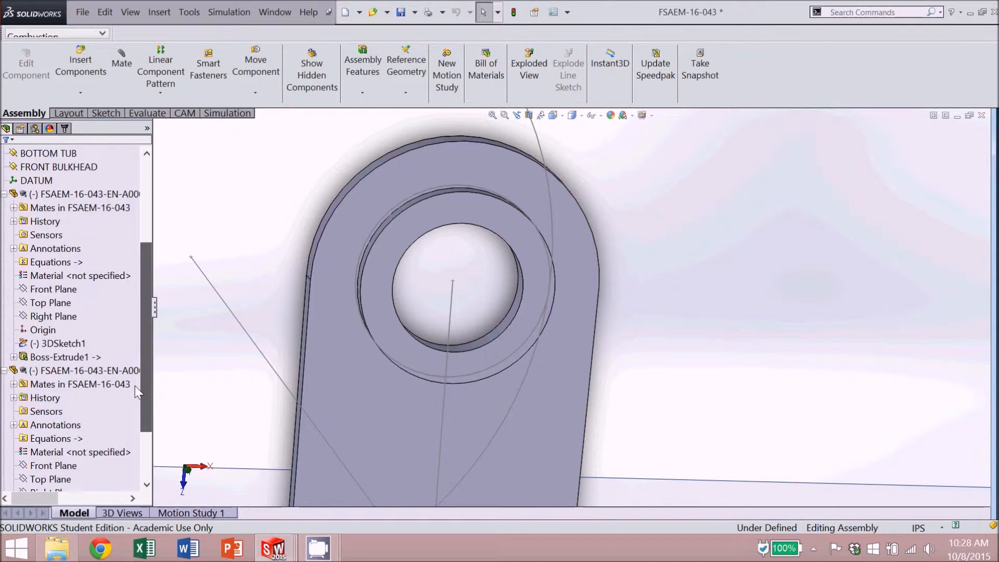
{"action": "scroll", "coordinate": [140, 307], "scroll_direction": "up", "scroll_amount": 3}
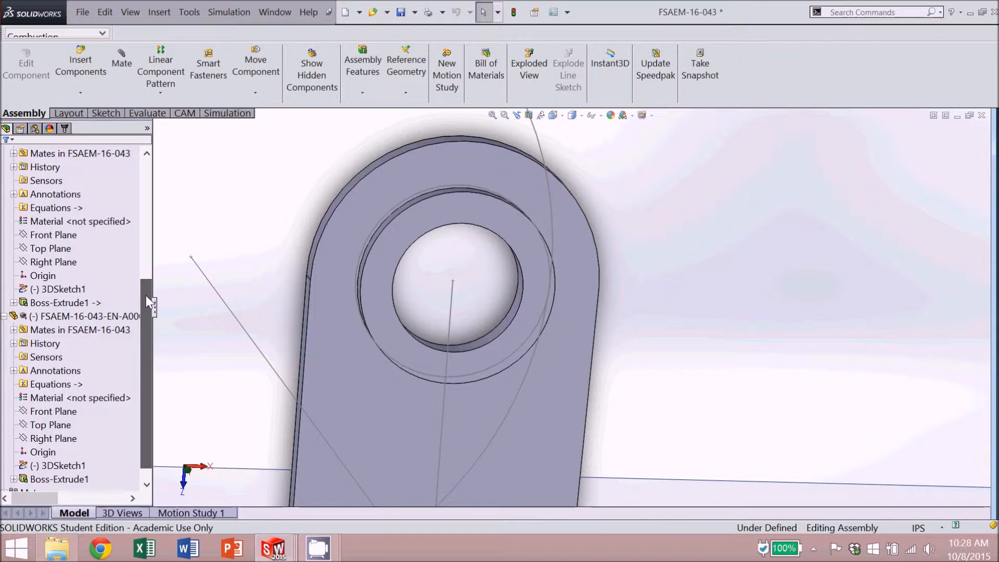
{"action": "left_click", "coordinate": [71, 372]}
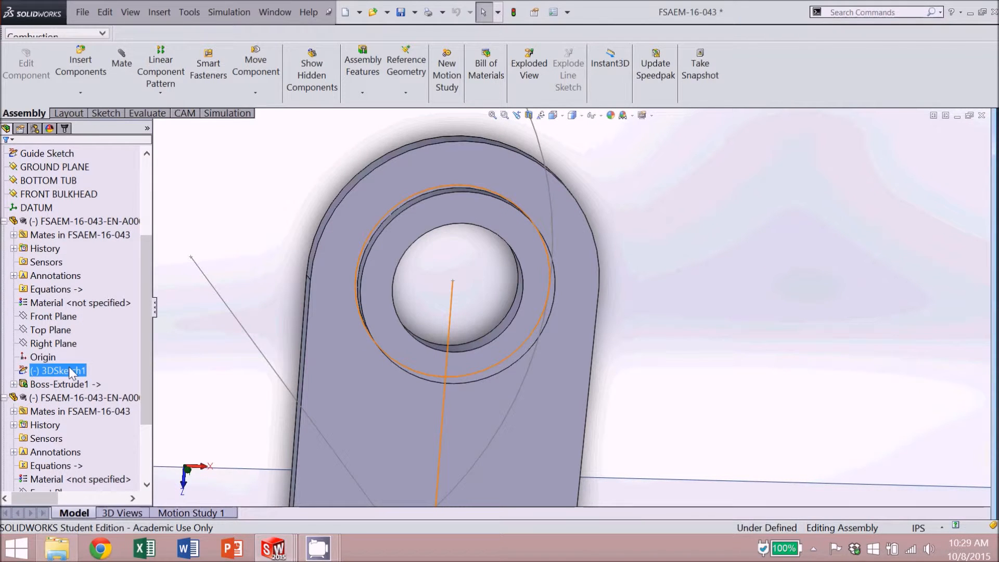
{"action": "right_click", "coordinate": [72, 372]}
{"action": "left_click", "coordinate": [78, 339]}
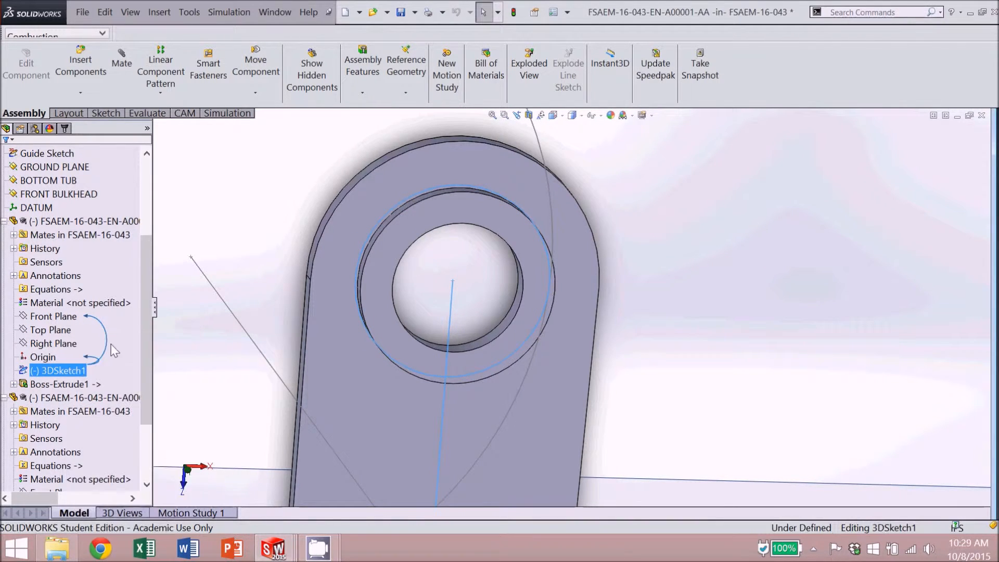
- Set the height dimension of the mount's 3DSketch1 to 4.5 in, exit the sketch and return to editing the assembly
{"action": "scroll", "coordinate": [438, 357], "scroll_direction": "up", "scroll_amount": 2}
{"action": "scroll", "coordinate": [526, 408], "scroll_direction": "up", "scroll_amount": 3}
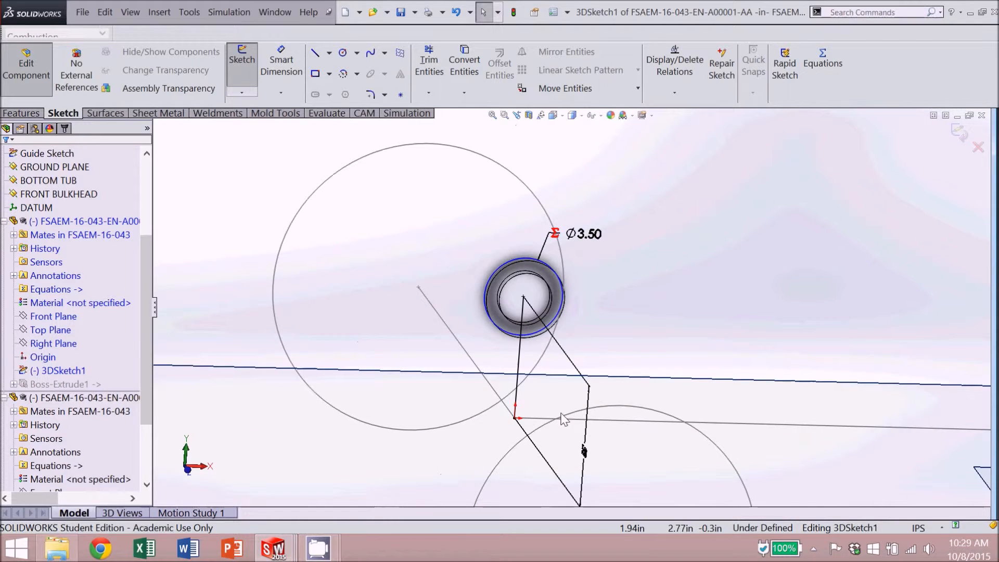
{"action": "scroll", "coordinate": [613, 463], "scroll_direction": "down", "scroll_amount": 4}
{"action": "double_click", "coordinate": [554, 407]}
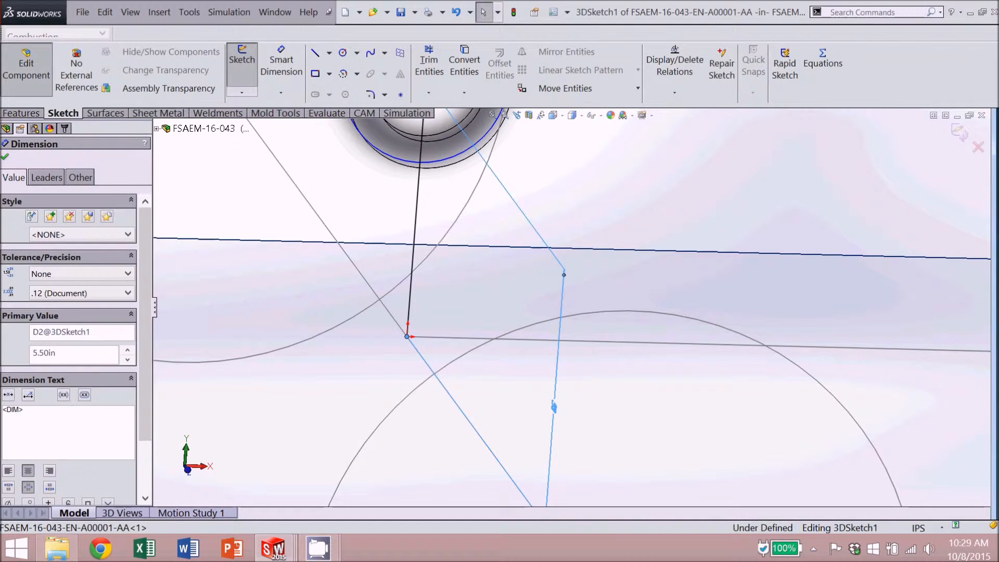
{"action": "type", "text": "4.5"}
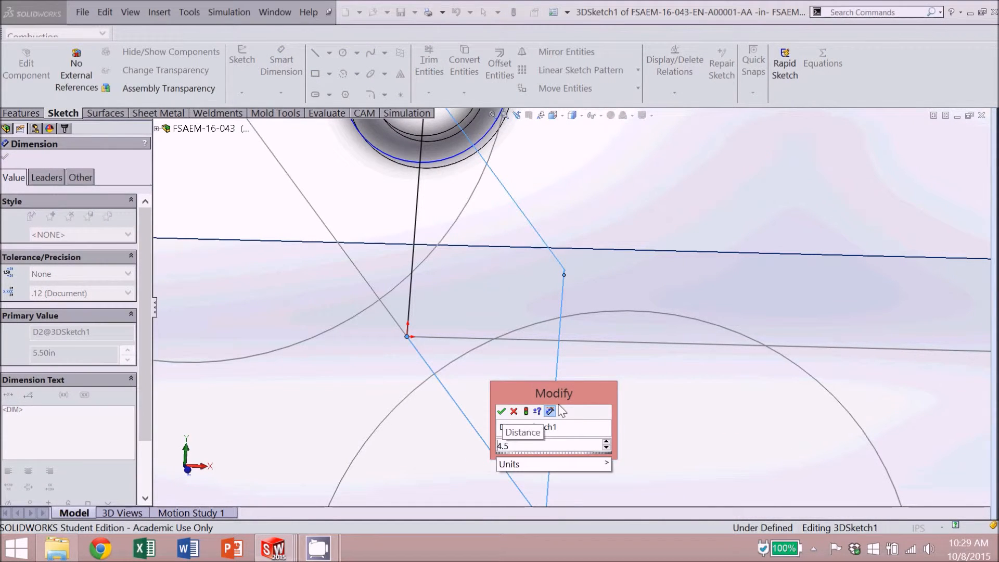
{"action": "left_click", "coordinate": [501, 411]}
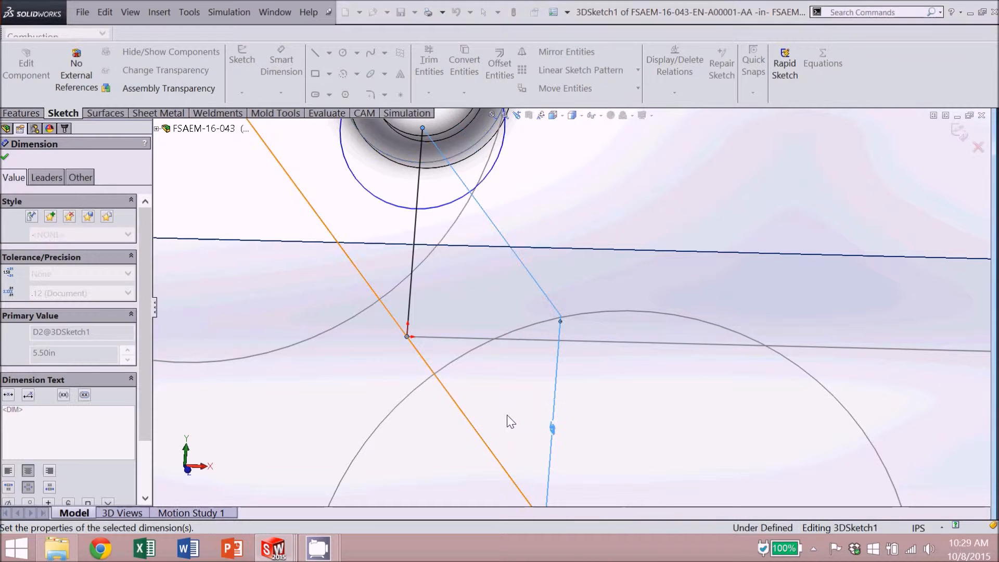
{"action": "left_click", "coordinate": [959, 135]}
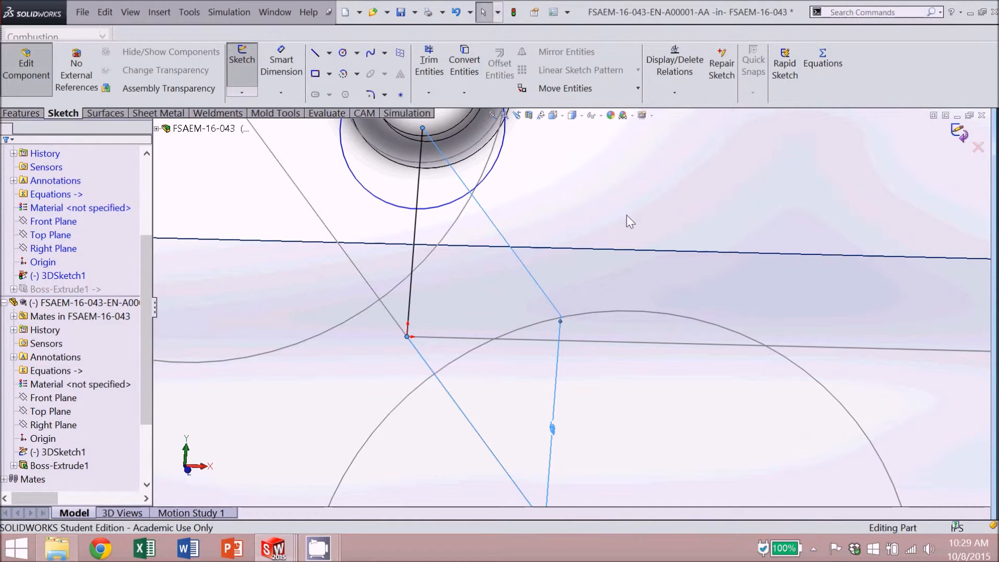
{"action": "scroll", "coordinate": [588, 229], "scroll_direction": "down", "scroll_amount": 2}
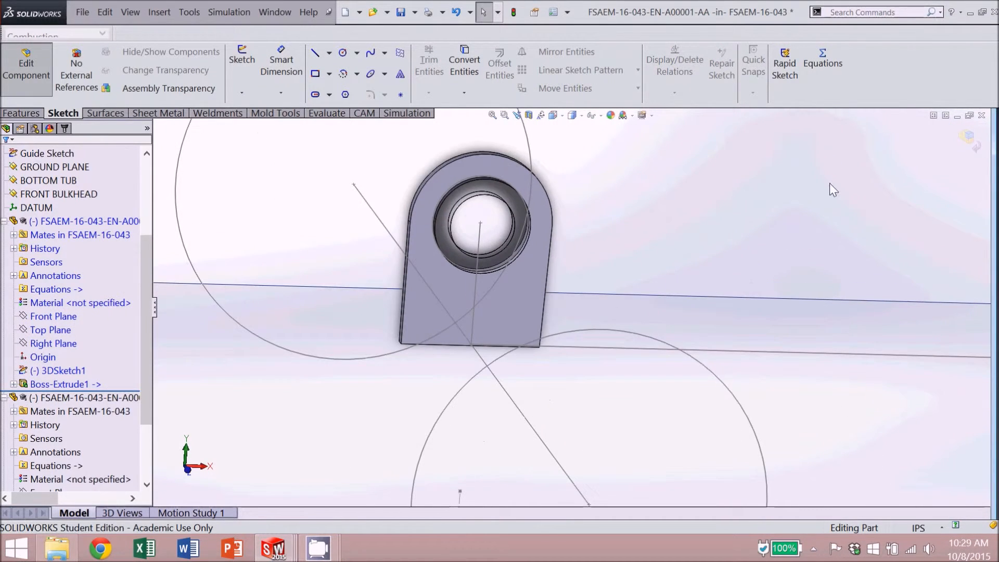
{"action": "left_click", "coordinate": [964, 148]}
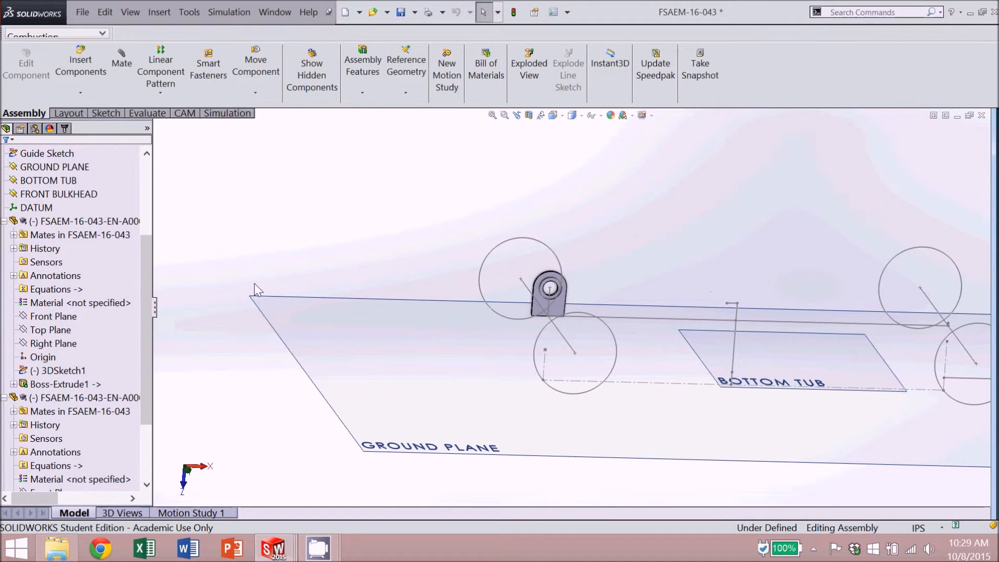
- Edit the assembly's Guide Sketch to set the WHEEL BASE dimension to 64 in, and exit the sketch
{"action": "scroll", "coordinate": [146, 198], "scroll_direction": "up", "scroll_amount": 4}
{"action": "left_click", "coordinate": [45, 181]}
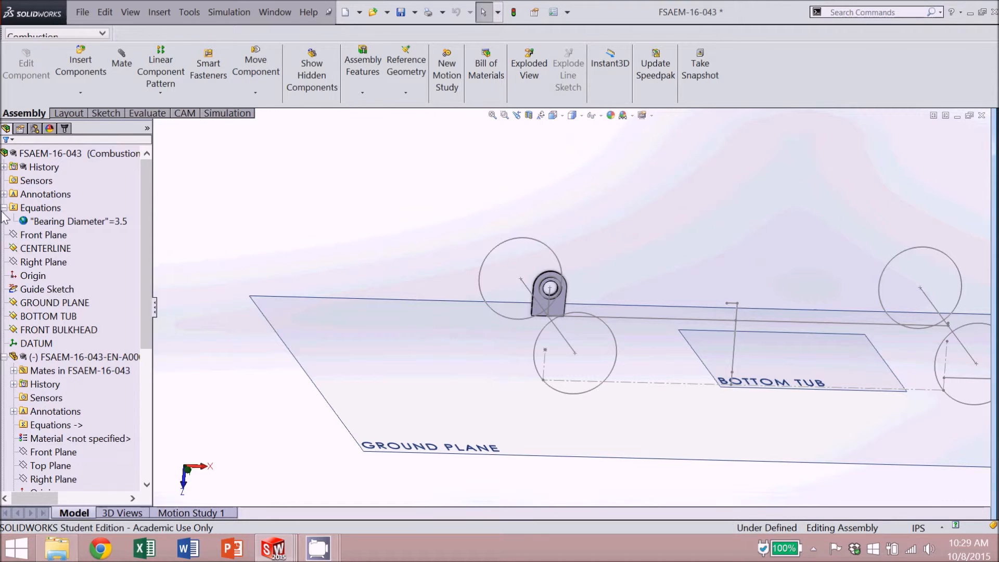
{"action": "left_click", "coordinate": [47, 289]}
{"action": "right_click", "coordinate": [63, 291]}
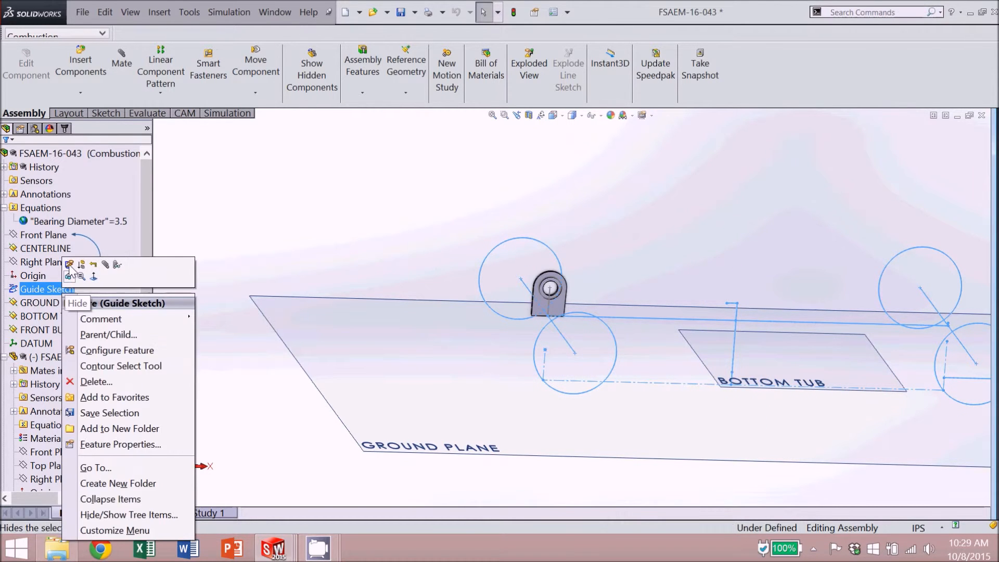
{"action": "left_click", "coordinate": [69, 264]}
{"action": "left_click", "coordinate": [816, 264]}
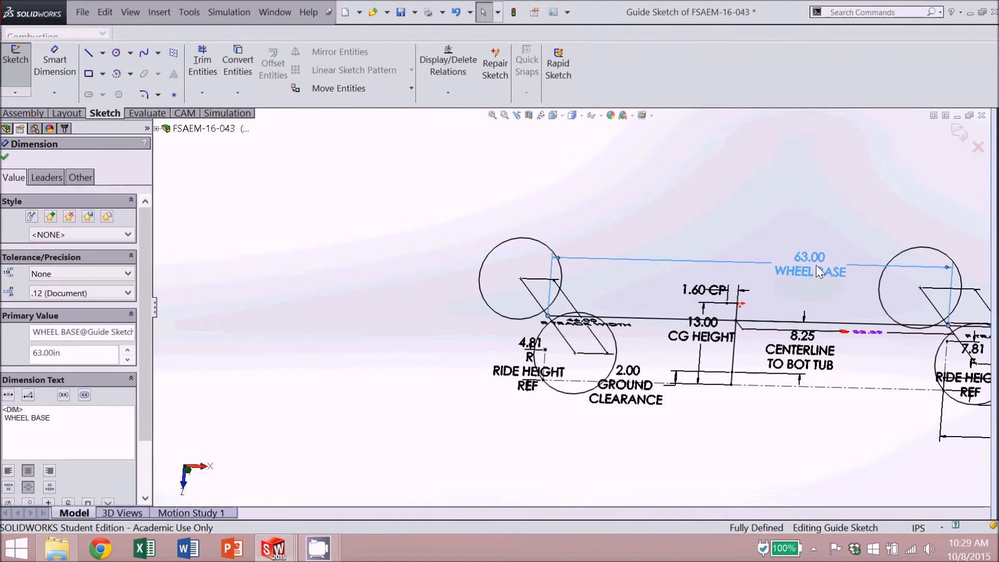
{"action": "double_click", "coordinate": [815, 265]}
{"action": "type", "text": "64"}
{"action": "key", "text": "Return"}
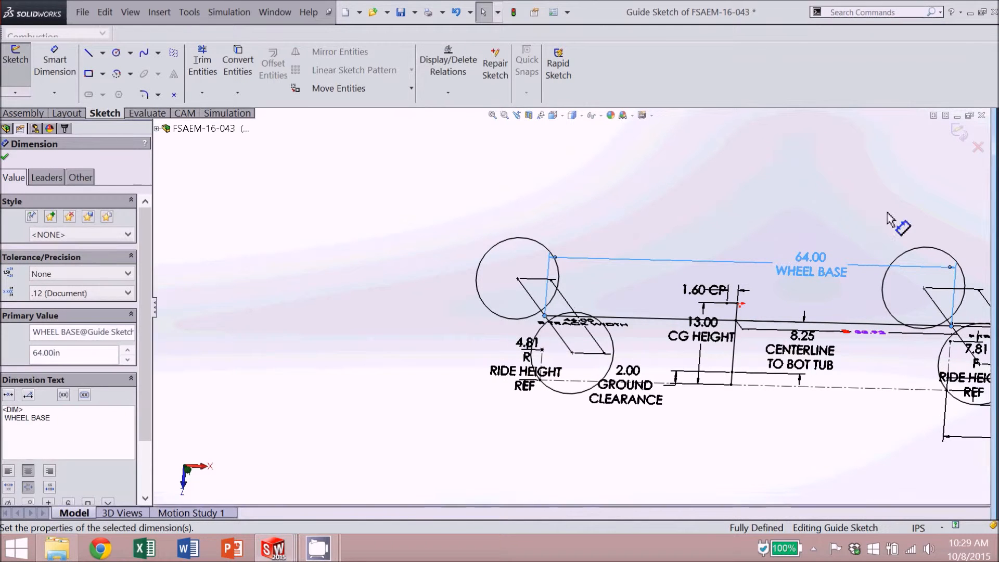
{"action": "left_click", "coordinate": [959, 132]}
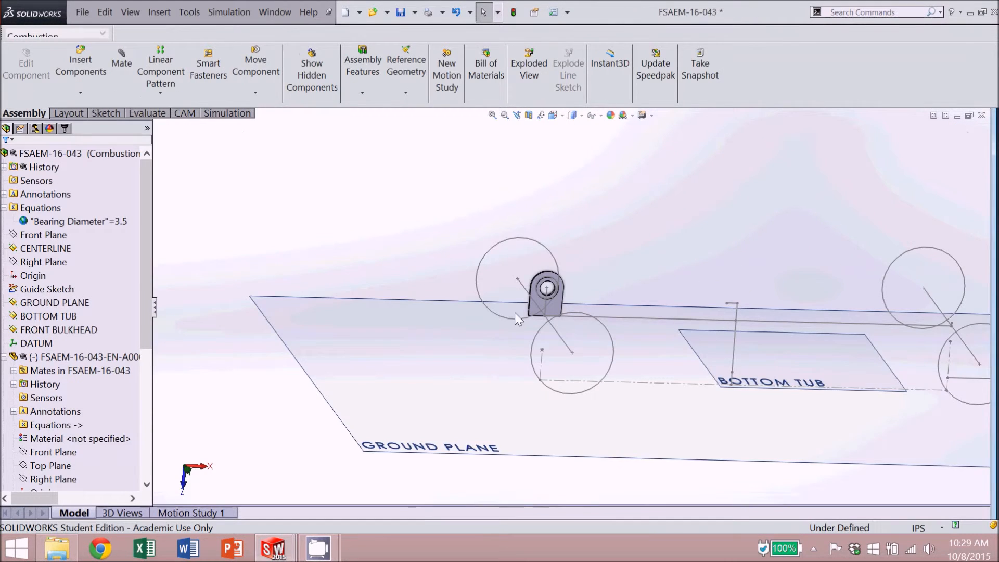
{"action": "scroll", "coordinate": [579, 288], "scroll_direction": "down", "scroll_amount": 2}
{"action": "scroll", "coordinate": [698, 298], "scroll_direction": "up", "scroll_amount": 7}
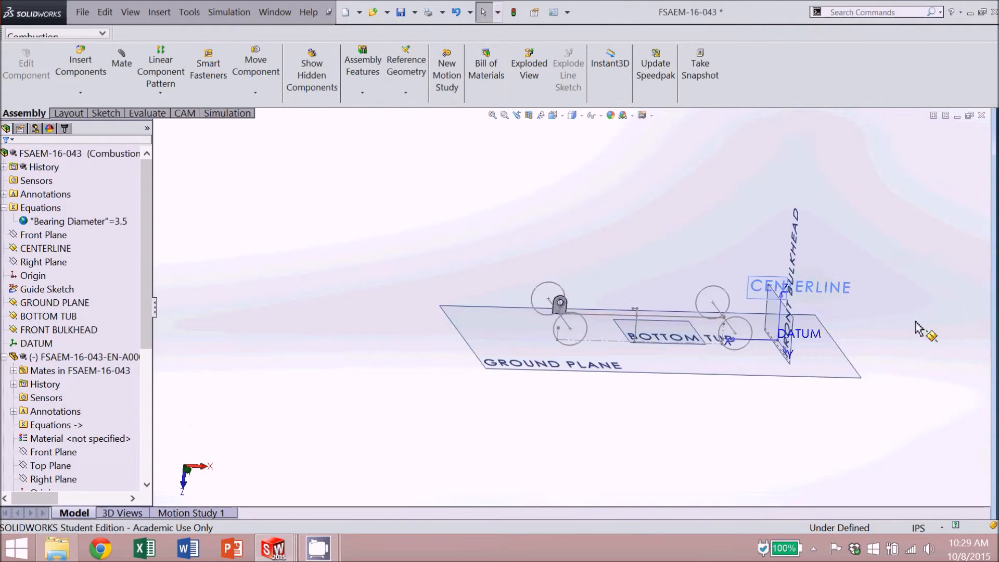
{"action": "scroll", "coordinate": [772, 334], "scroll_direction": "down", "scroll_amount": 3}
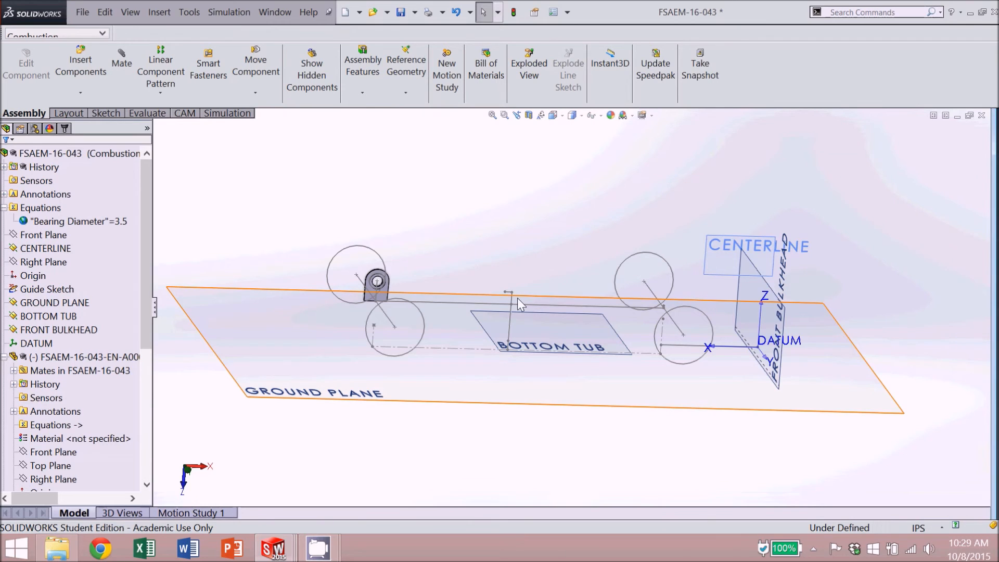
{"action": "mouse_move", "coordinate": [311, 551]}
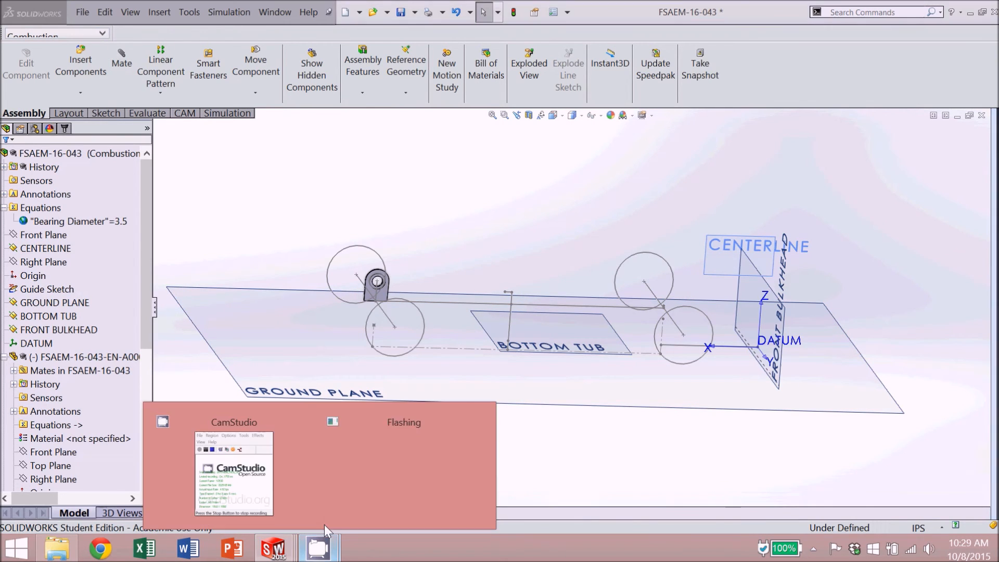